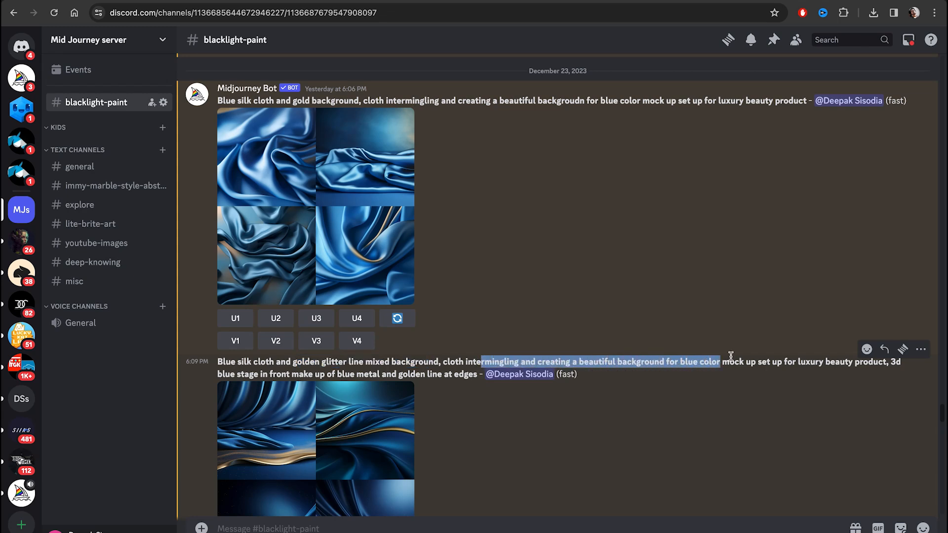
Step: Highlight "3d blue stage in front make up of blue metal and golden line at edges" in the 6:09 PM prompt and examine its images
{"action": "left_click_drag", "start_coordinate": [892, 362], "coordinate": [897, 377]}
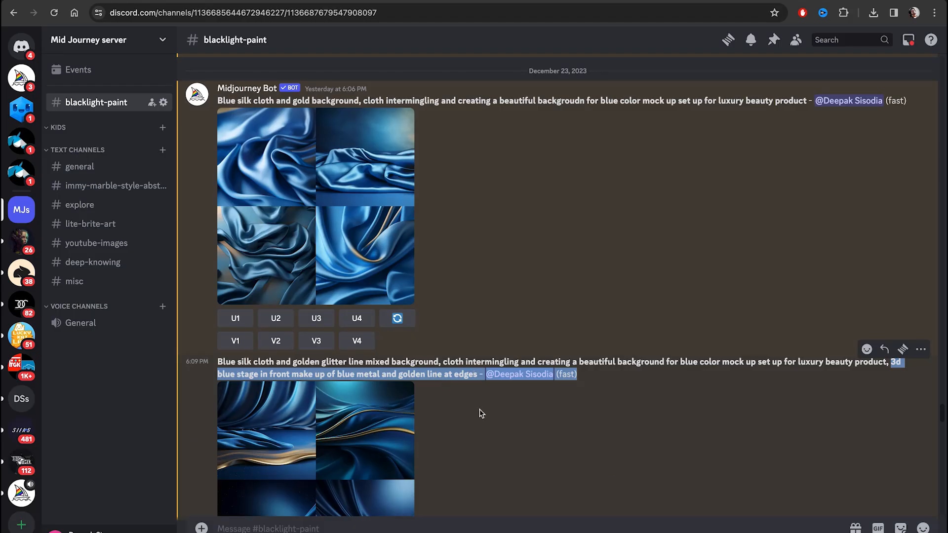
{"action": "scroll", "coordinate": [481, 414], "scroll_direction": "down", "scroll_amount": 2}
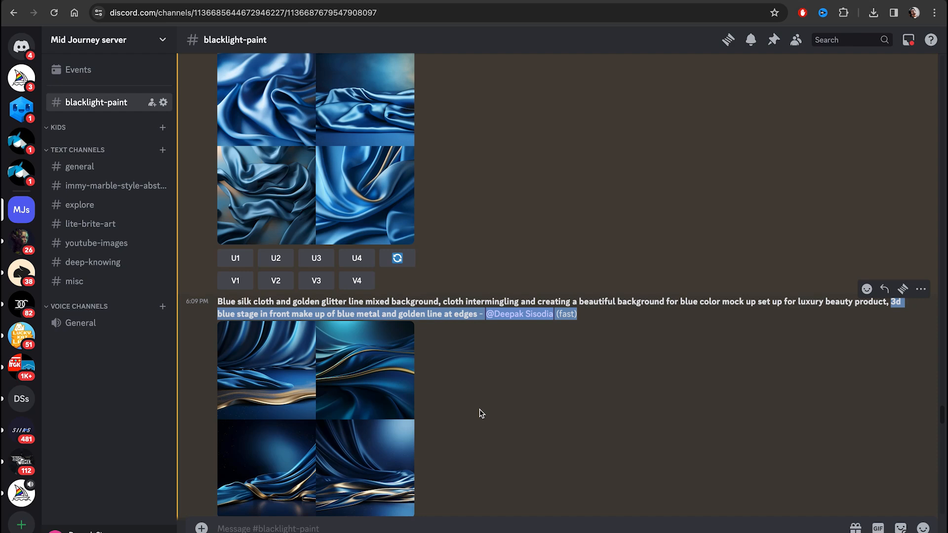
{"action": "scroll", "coordinate": [481, 413], "scroll_direction": "down", "scroll_amount": 4}
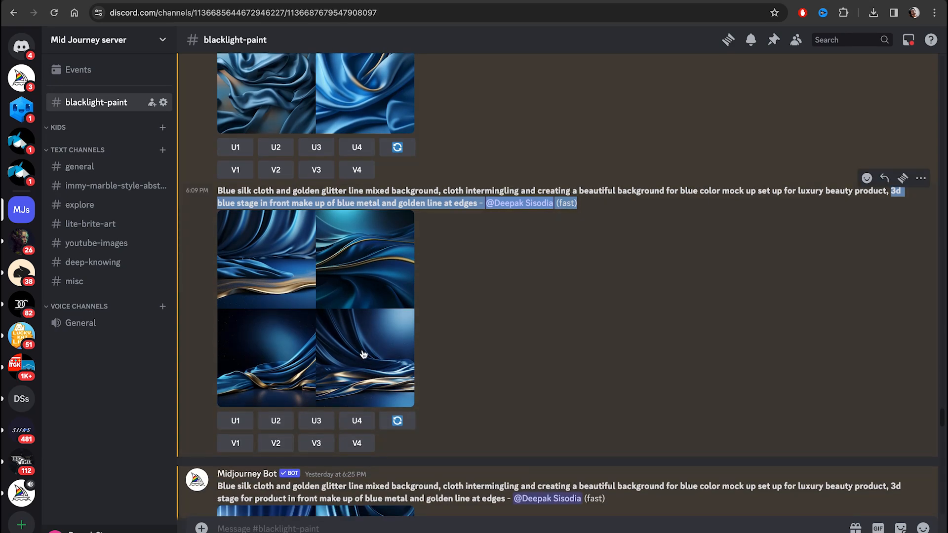
{"action": "scroll", "coordinate": [362, 353], "scroll_direction": "down", "scroll_amount": 3}
{"action": "left_click", "coordinate": [746, 411]}
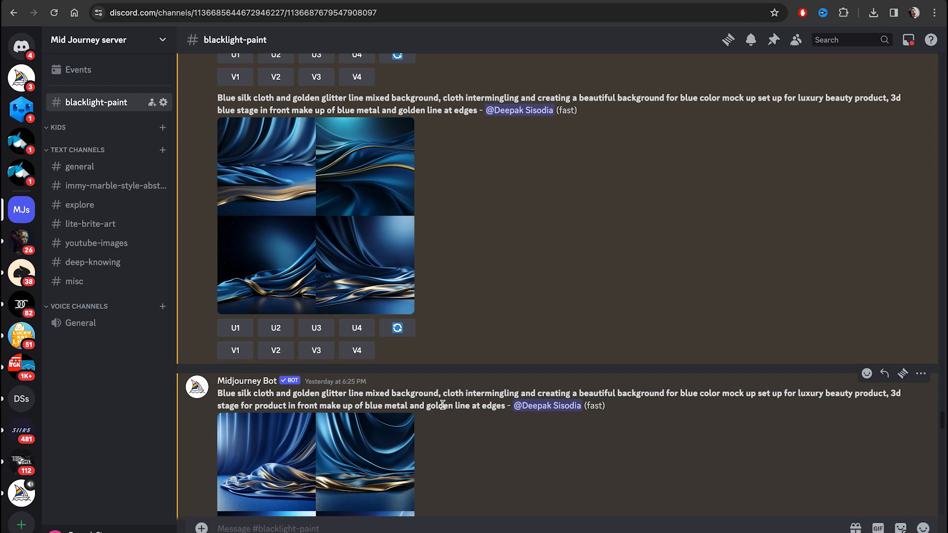
Step: Examine the images generated by the 6:25 PM prompt asking for a "3d stage for product"
{"action": "scroll", "coordinate": [451, 407], "scroll_direction": "down", "scroll_amount": 2}
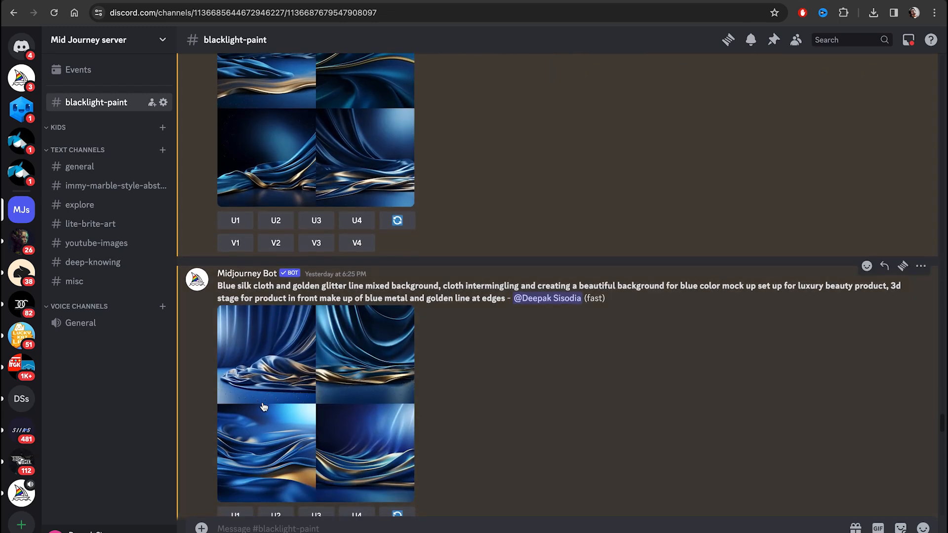
{"action": "scroll", "coordinate": [332, 418], "scroll_direction": "down", "scroll_amount": 2}
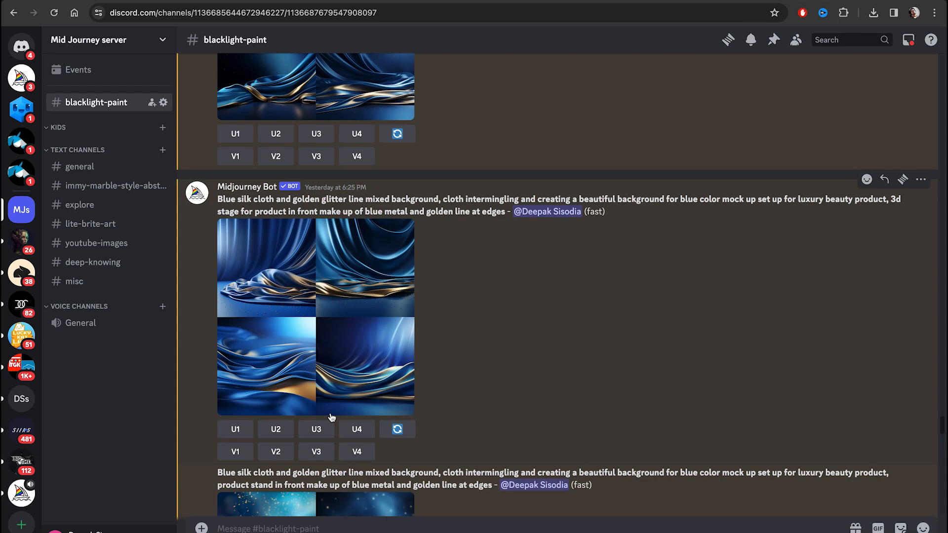
{"action": "scroll", "coordinate": [332, 419], "scroll_direction": "down", "scroll_amount": 6}
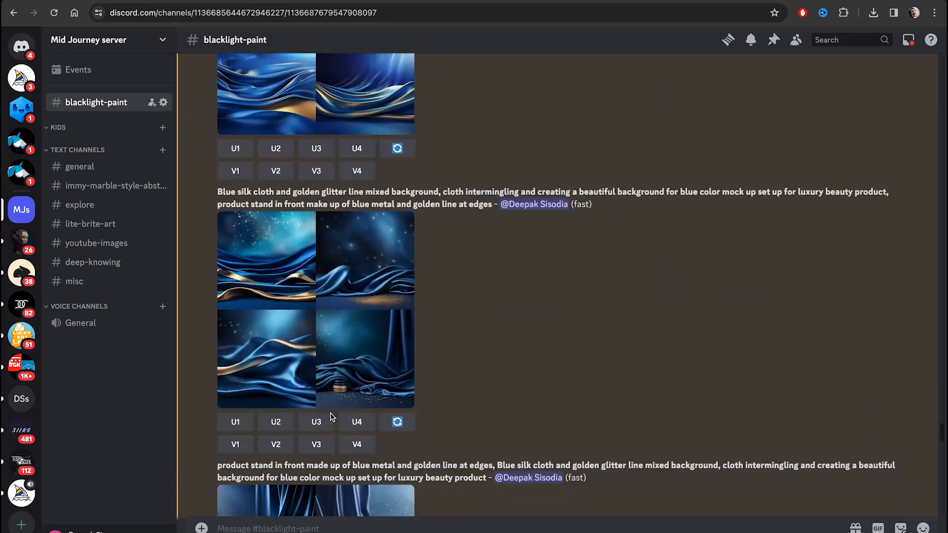
{"action": "scroll", "coordinate": [438, 283], "scroll_direction": "up", "scroll_amount": 4}
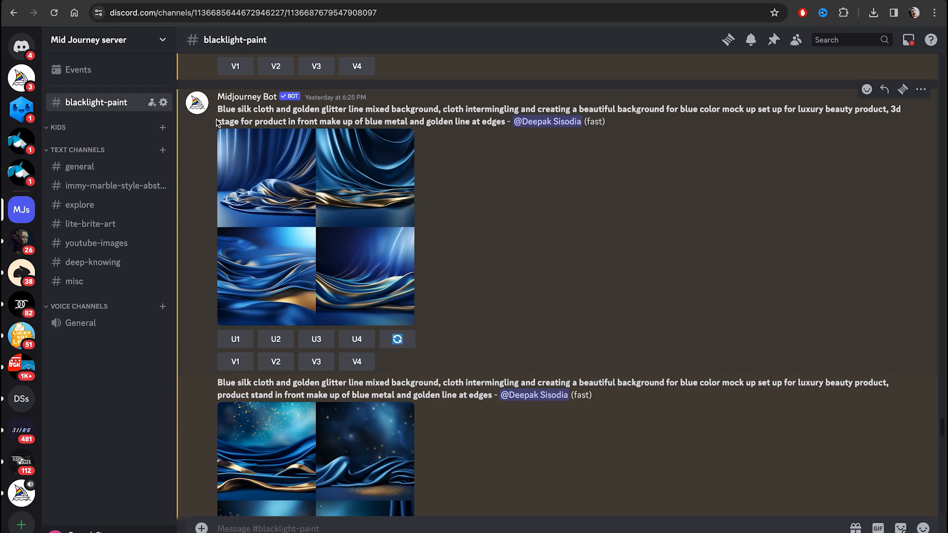
Step: Highlight "product stand" in the 6:27 PM prompt and view its image grid enlarged
{"action": "left_click_drag", "start_coordinate": [216, 395], "coordinate": [270, 396]}
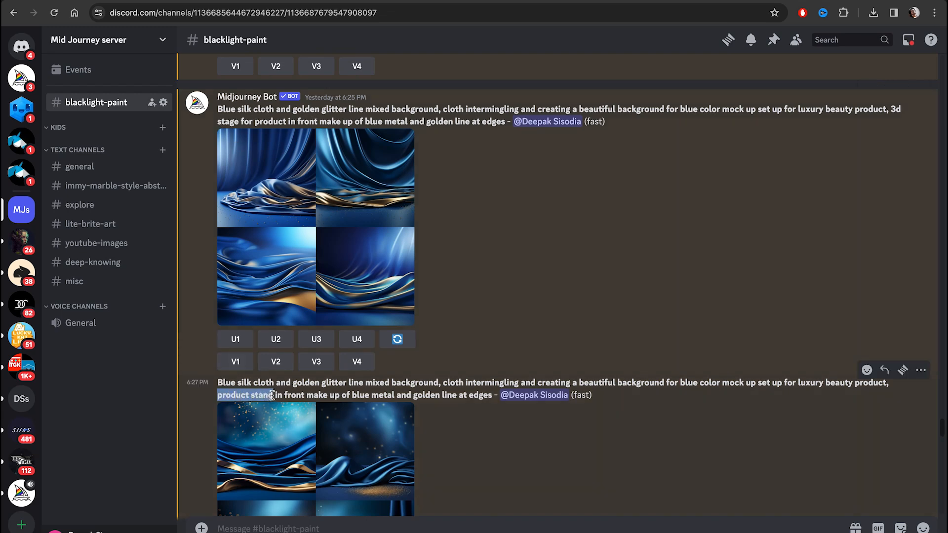
{"action": "scroll", "coordinate": [516, 443], "scroll_direction": "down", "scroll_amount": 3}
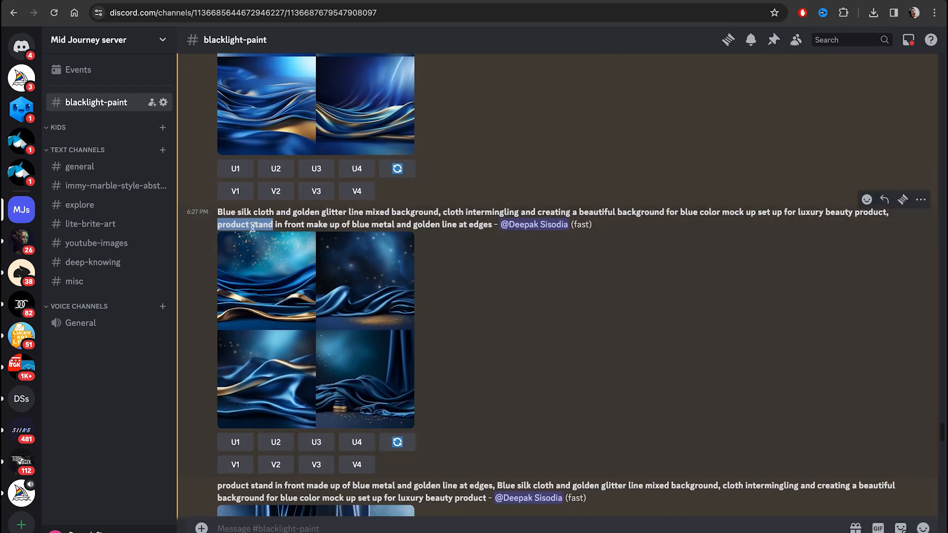
{"action": "left_click", "coordinate": [360, 414]}
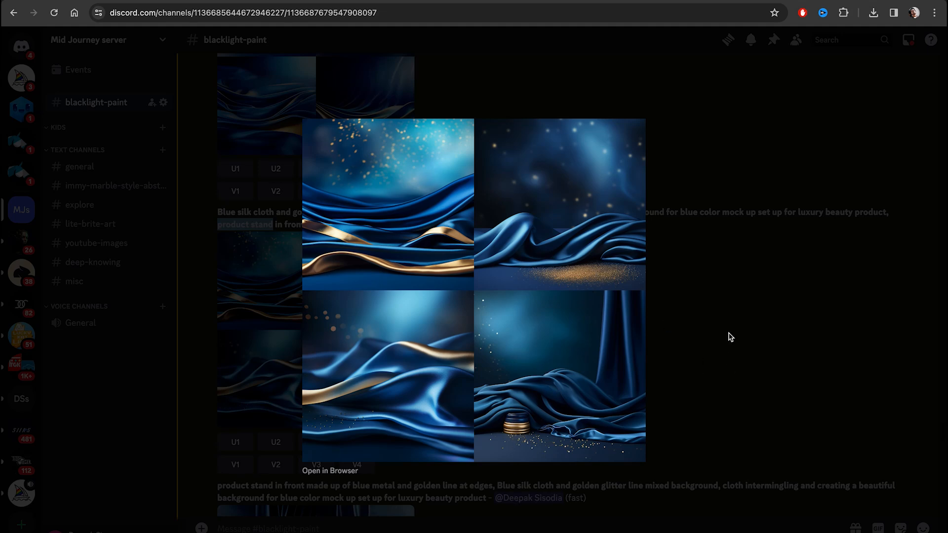
{"action": "left_click", "coordinate": [730, 337]}
Step: Compare the wording of the 6:27 PM prompt with the 6:30 PM prompt that starts with "product stand in front"
{"action": "scroll", "coordinate": [721, 334], "scroll_direction": "down", "scroll_amount": 4}
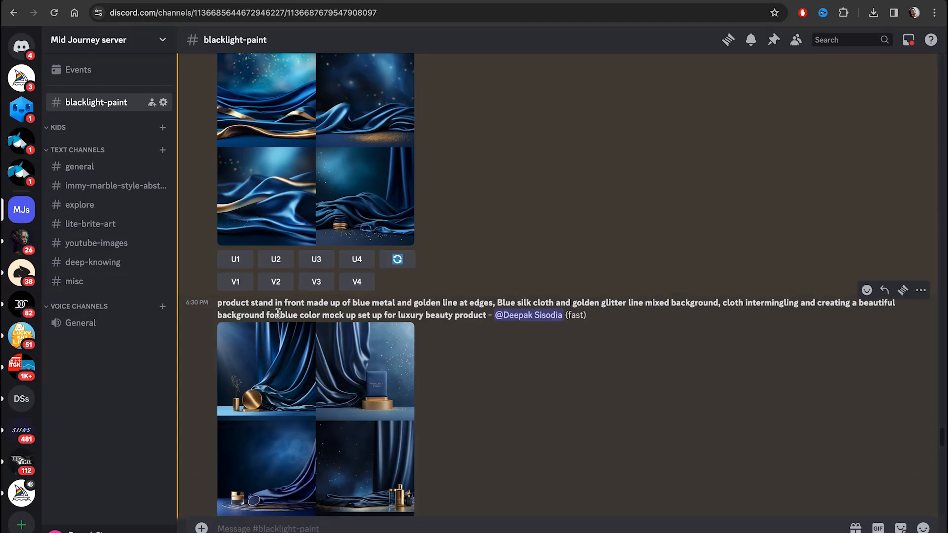
{"action": "scroll", "coordinate": [341, 311], "scroll_direction": "up", "scroll_amount": 2}
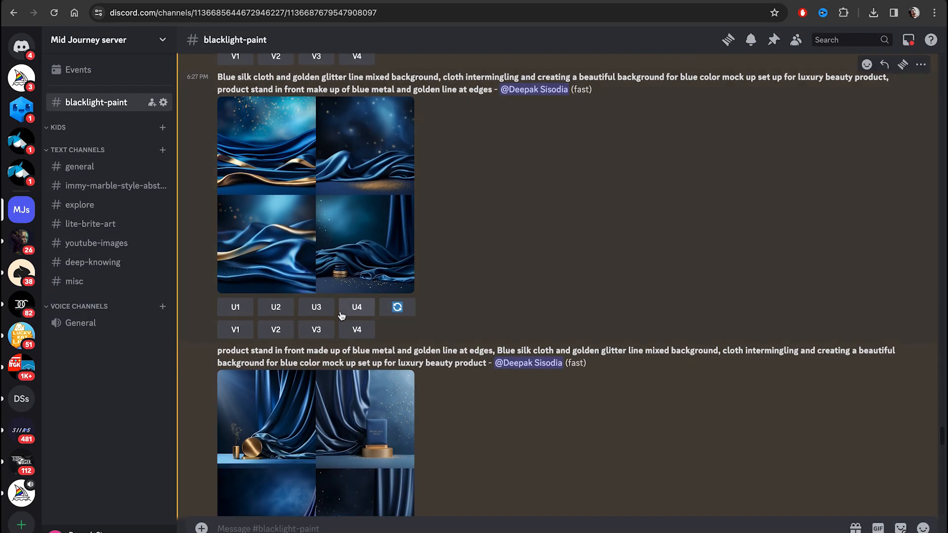
{"action": "scroll", "coordinate": [342, 315], "scroll_direction": "down", "scroll_amount": 2}
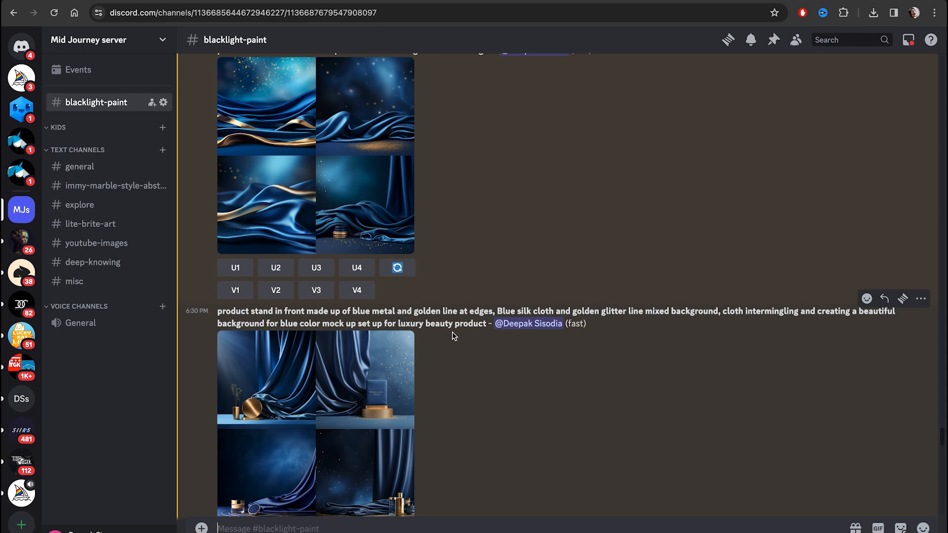
{"action": "scroll", "coordinate": [206, 263], "scroll_direction": "down", "scroll_amount": 3}
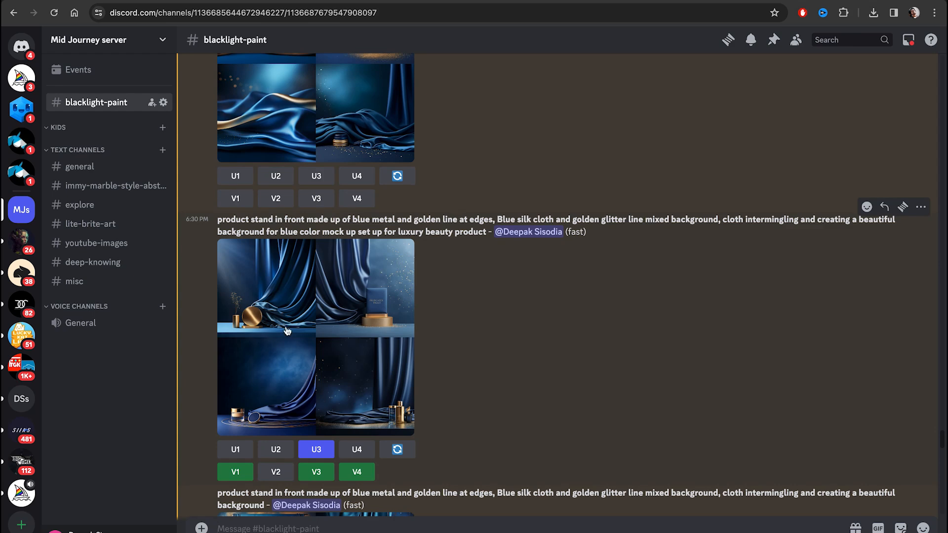
Step: Enlarge the 6:30 PM image grid and inspect its product stands and props up close
{"action": "scroll", "coordinate": [312, 374], "scroll_direction": "down", "scroll_amount": 2}
{"action": "left_click", "coordinate": [367, 314]}
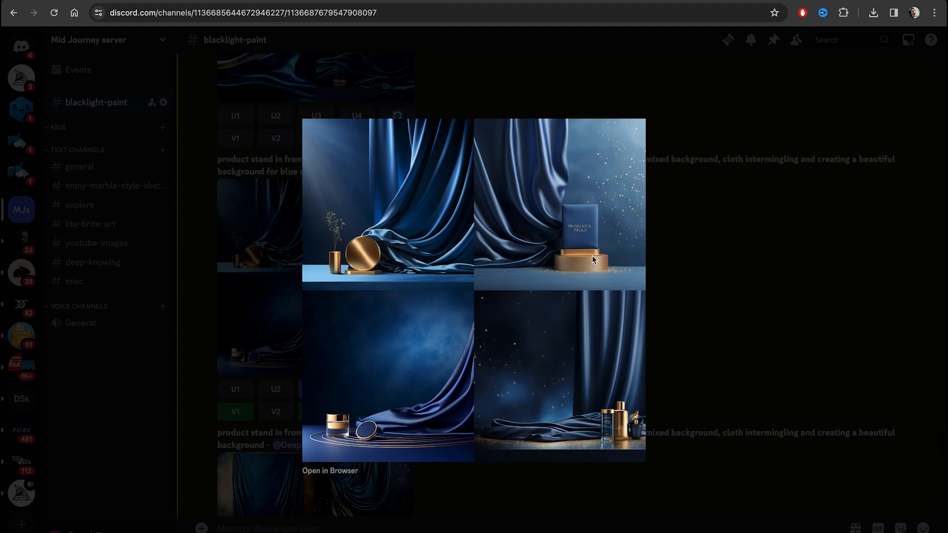
{"action": "scroll", "coordinate": [591, 256], "scroll_direction": "up", "scroll_amount": 3}
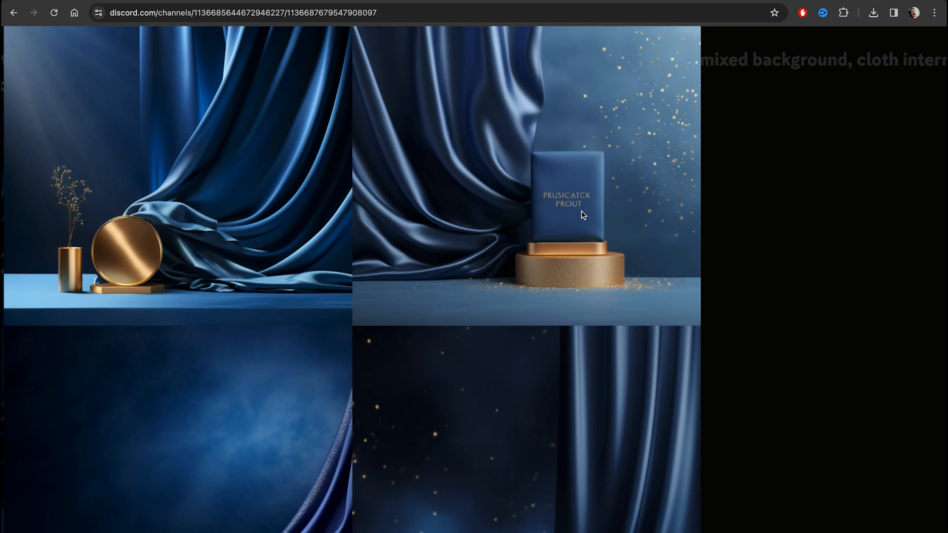
{"action": "scroll", "coordinate": [577, 223], "scroll_direction": "down", "scroll_amount": 3}
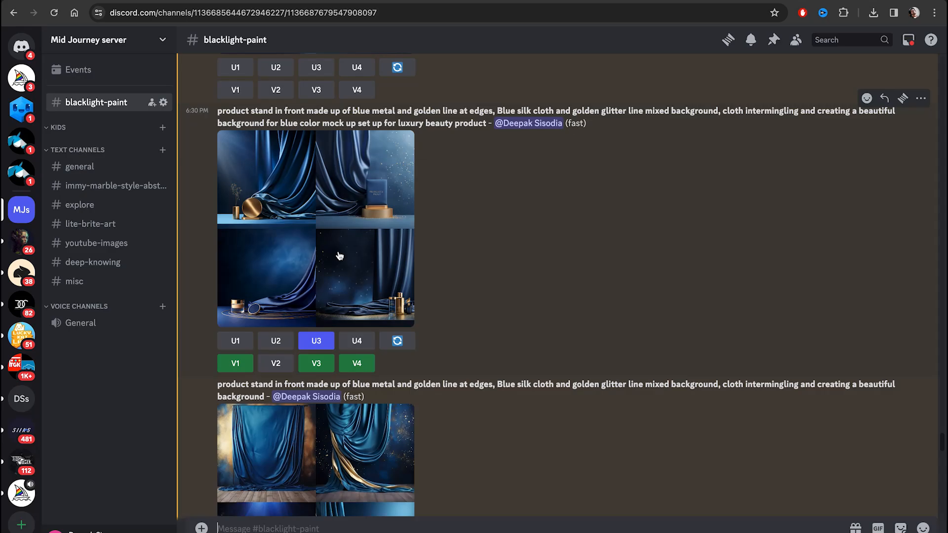
{"action": "left_click", "coordinate": [339, 255]}
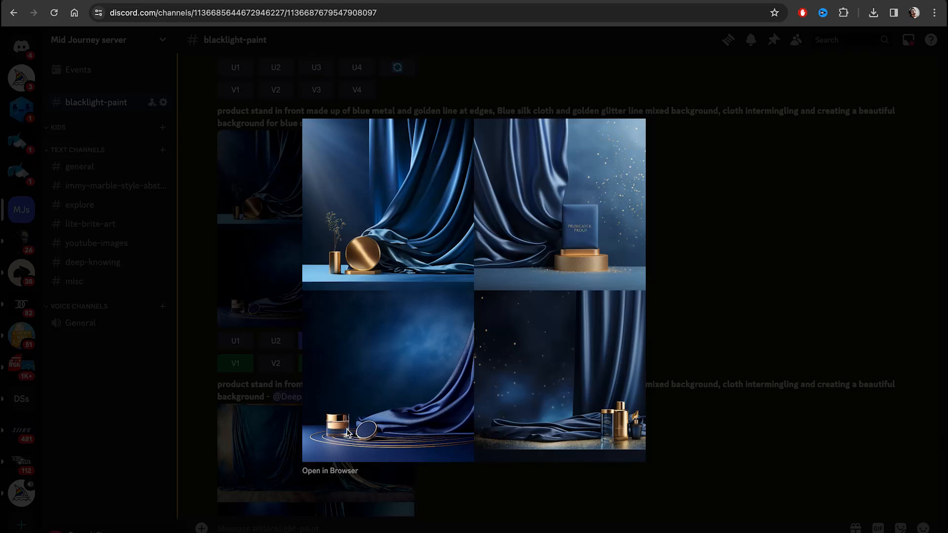
{"action": "key", "text": "Escape"}
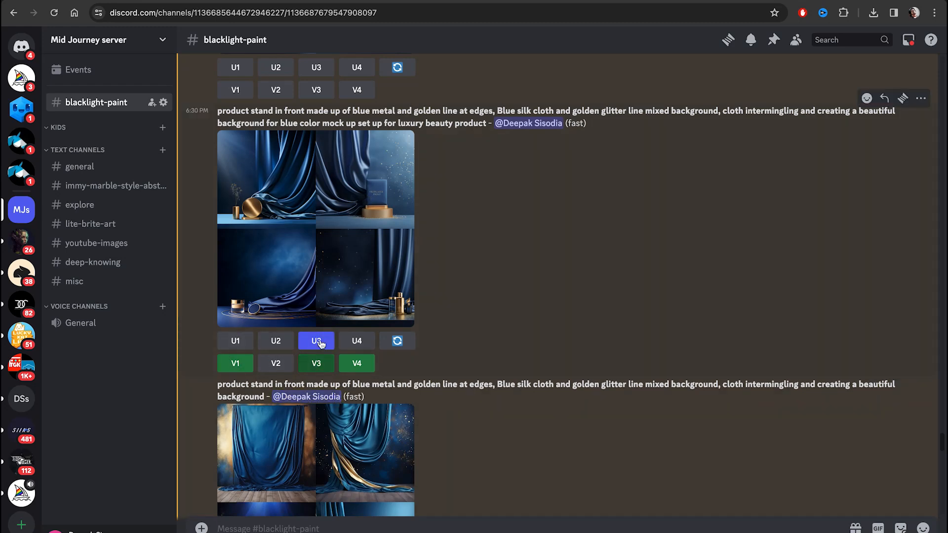
Step: Review the shortened "creating a beautiful background" prompt's images and the 6:33 PM Variations (Strong) grid
{"action": "scroll", "coordinate": [362, 285], "scroll_direction": "down", "scroll_amount": 3}
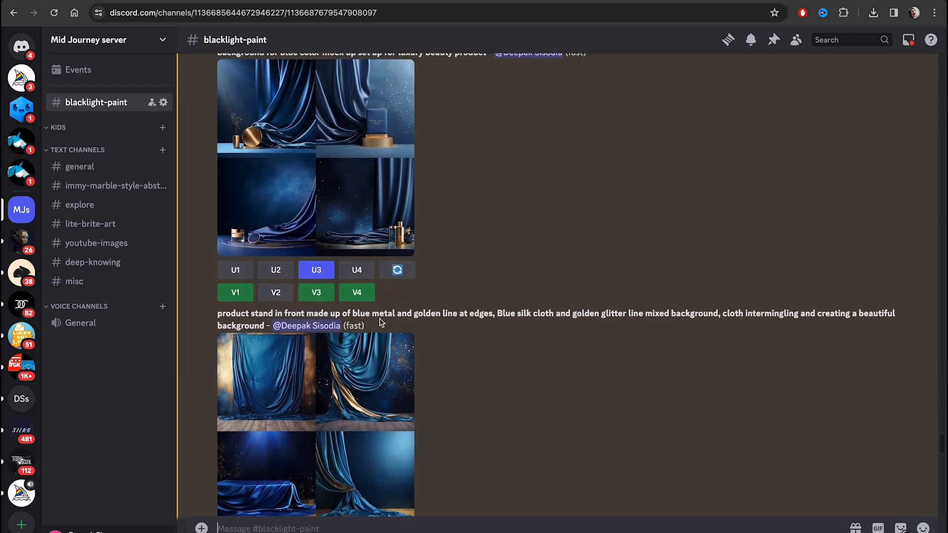
{"action": "scroll", "coordinate": [365, 356], "scroll_direction": "down", "scroll_amount": 1}
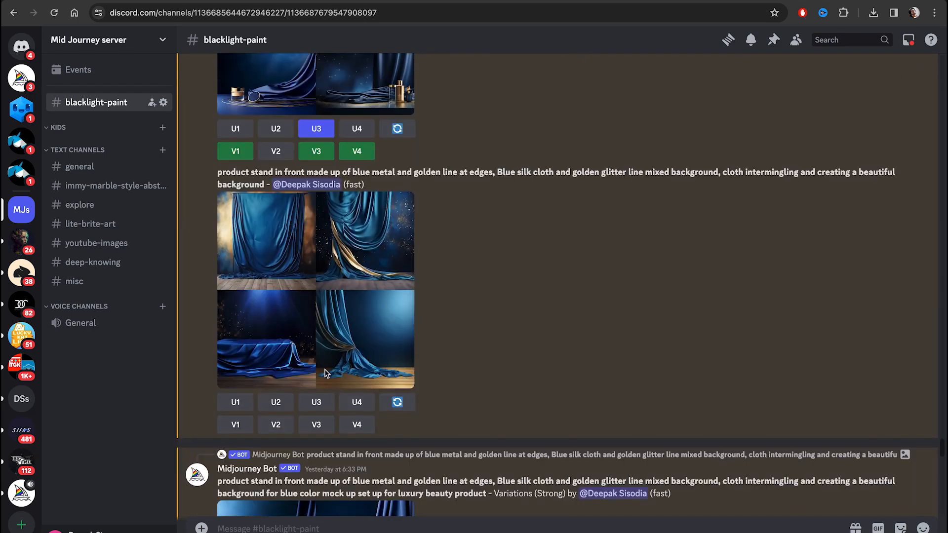
{"action": "scroll", "coordinate": [437, 294], "scroll_direction": "down", "scroll_amount": 7}
{"action": "scroll", "coordinate": [438, 295], "scroll_direction": "down", "scroll_amount": 1}
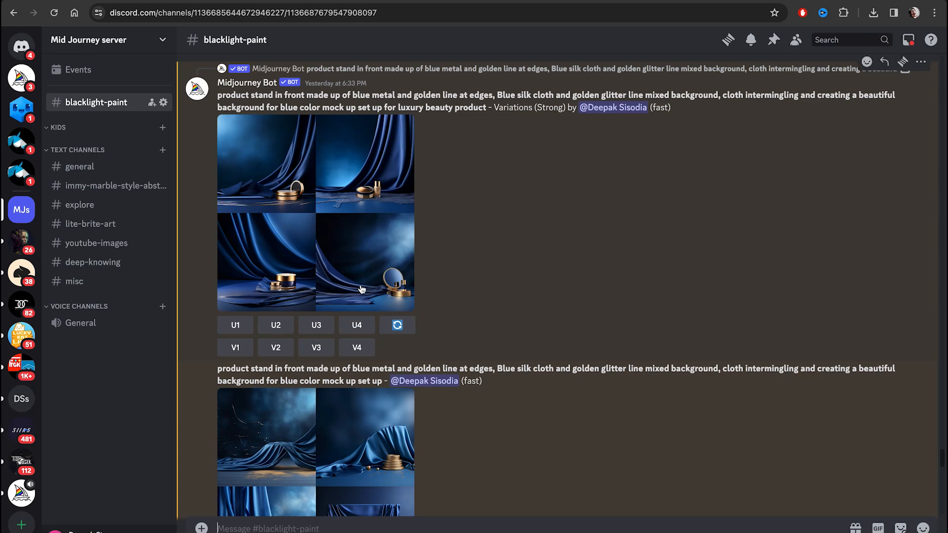
{"action": "scroll", "coordinate": [361, 290], "scroll_direction": "down", "scroll_amount": 5}
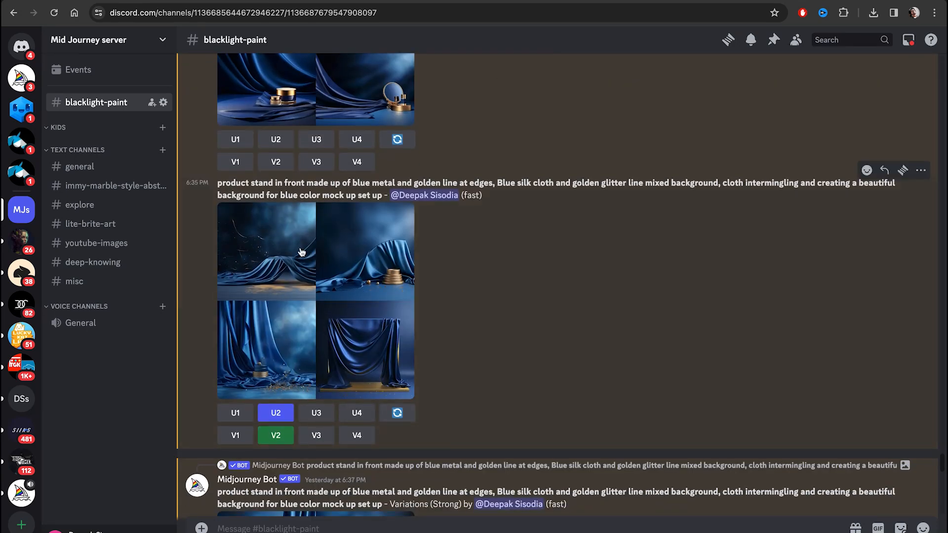
Step: Enlarge the 6:35 PM image grid, inspect all four draped-cloth scenes up close, and return to the channel
{"action": "left_click", "coordinate": [306, 313]}
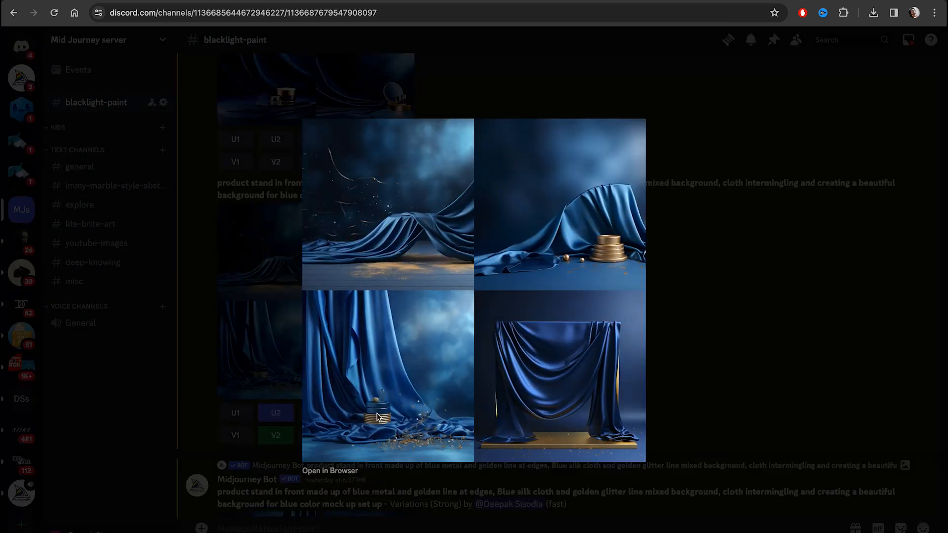
{"action": "scroll", "coordinate": [381, 406], "scroll_direction": "up", "scroll_amount": 5}
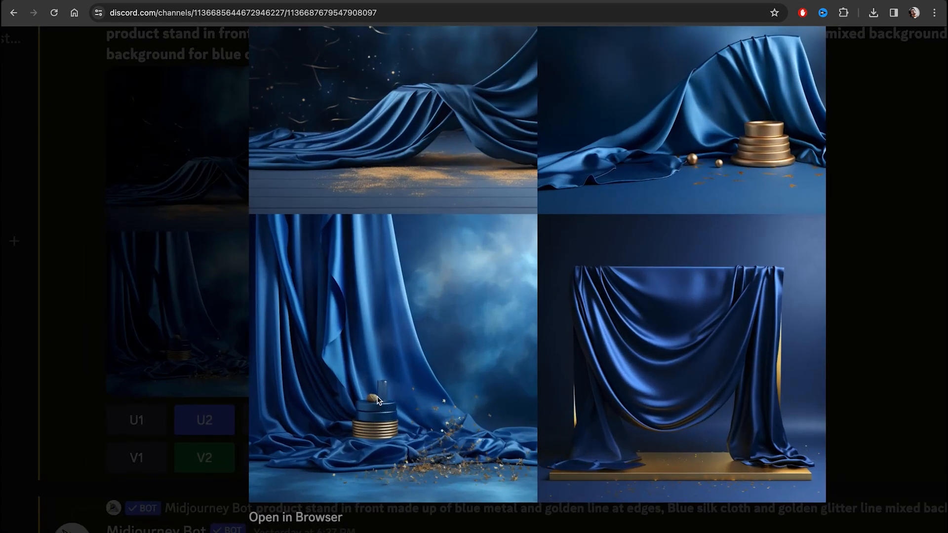
{"action": "scroll", "coordinate": [704, 427], "scroll_direction": "up", "scroll_amount": 2}
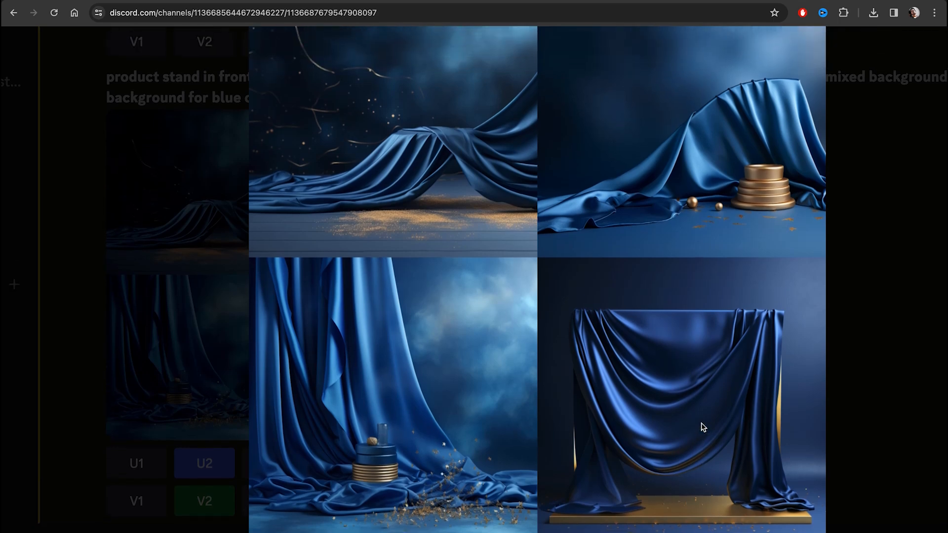
{"action": "scroll", "coordinate": [703, 428], "scroll_direction": "down", "scroll_amount": 3}
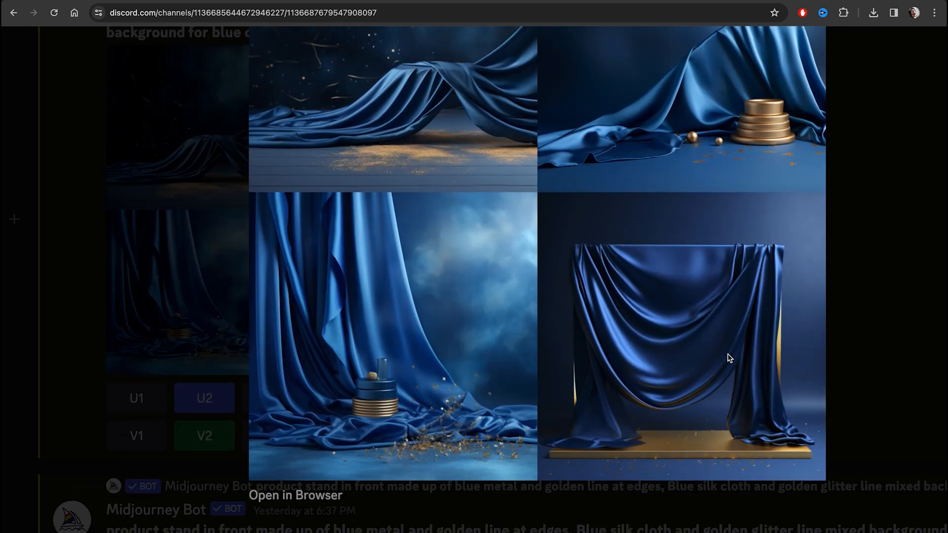
{"action": "scroll", "coordinate": [730, 360], "scroll_direction": "up", "scroll_amount": 2}
{"action": "scroll", "coordinate": [756, 152], "scroll_direction": "up", "scroll_amount": 2}
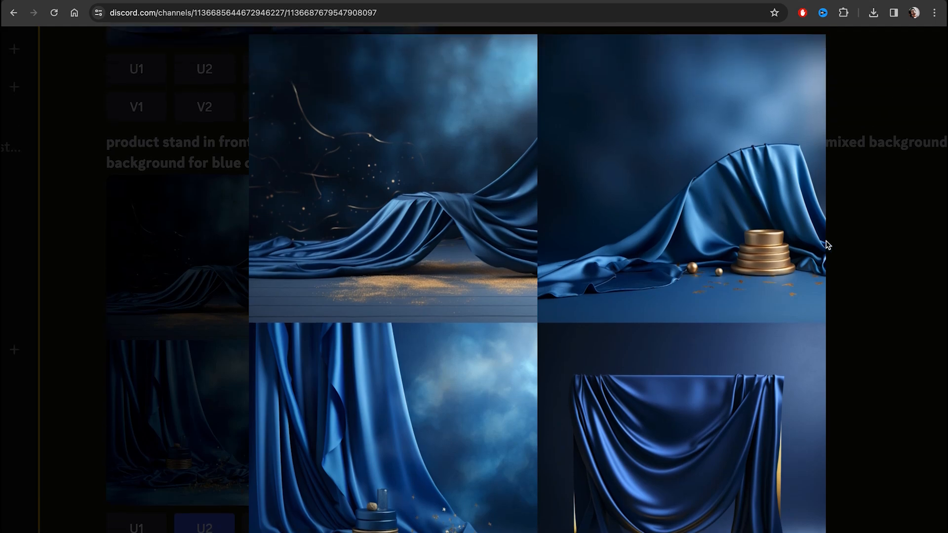
{"action": "scroll", "coordinate": [826, 242], "scroll_direction": "down", "scroll_amount": 3}
{"action": "left_click", "coordinate": [768, 267]}
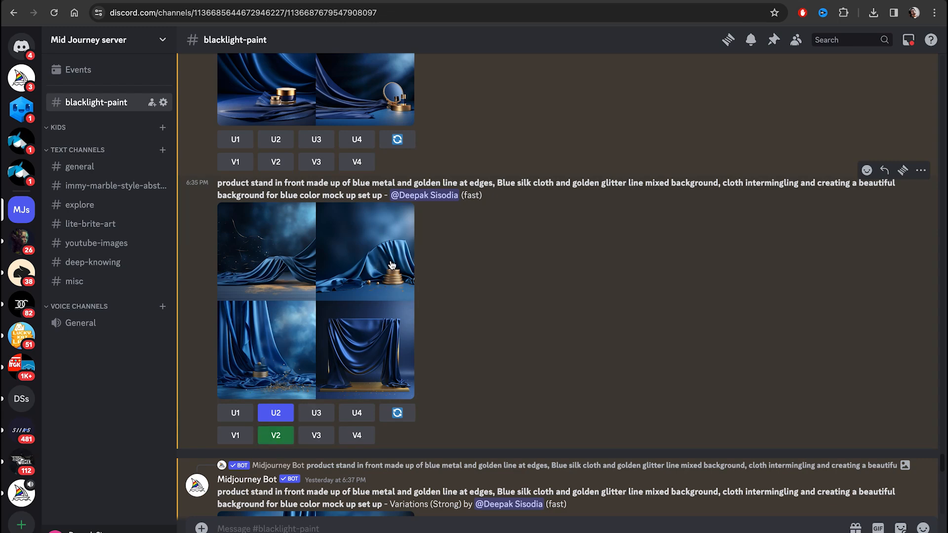
Step: View the 6:37 PM Variations (Strong) image grid enlarged and close it
{"action": "scroll", "coordinate": [375, 306], "scroll_direction": "down", "scroll_amount": 6}
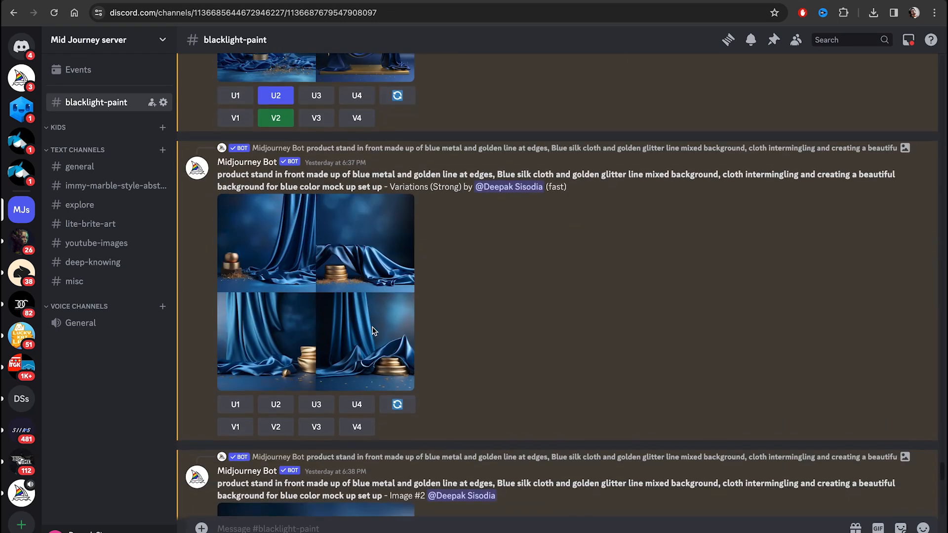
{"action": "left_click", "coordinate": [333, 319]}
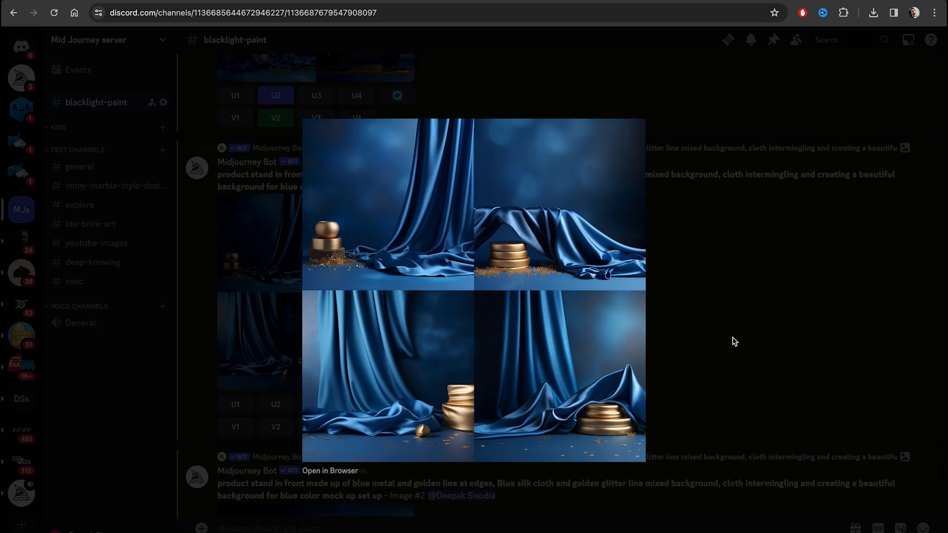
{"action": "left_click", "coordinate": [734, 341]}
Step: View the selected Image #2 with the gold stand enlarged, and open its Upscaled (2x) version
{"action": "scroll", "coordinate": [555, 321], "scroll_direction": "down", "scroll_amount": 7}
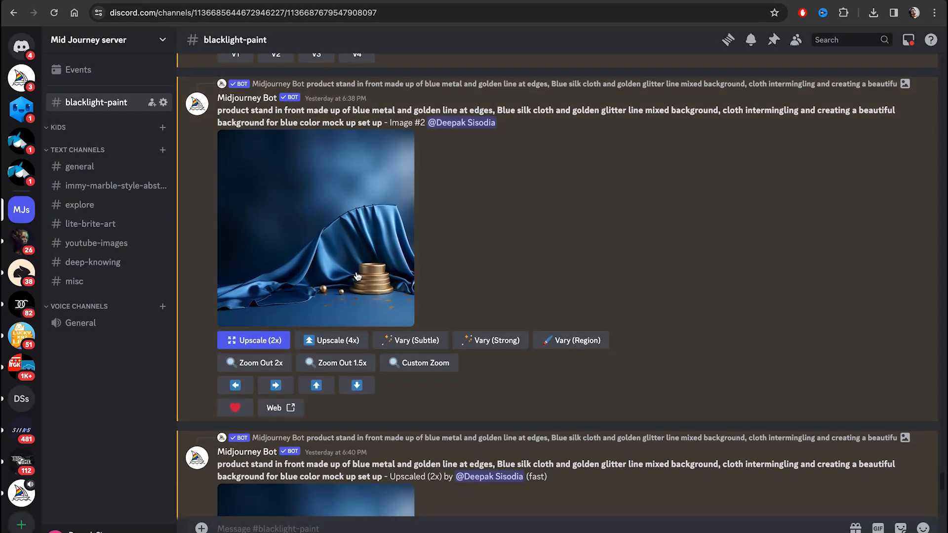
{"action": "left_click", "coordinate": [288, 242]}
{"action": "left_click", "coordinate": [753, 262]}
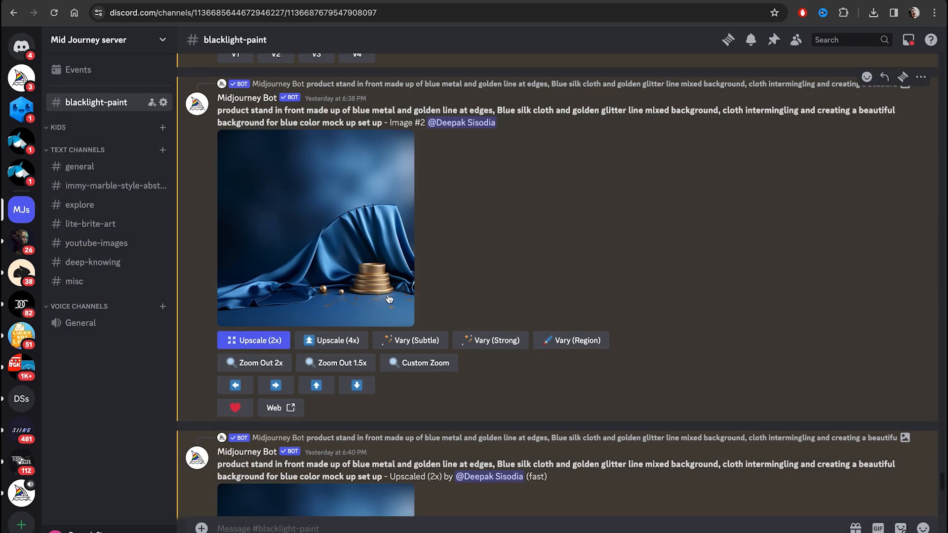
{"action": "scroll", "coordinate": [377, 371], "scroll_direction": "down", "scroll_amount": 4}
{"action": "left_click", "coordinate": [301, 417]}
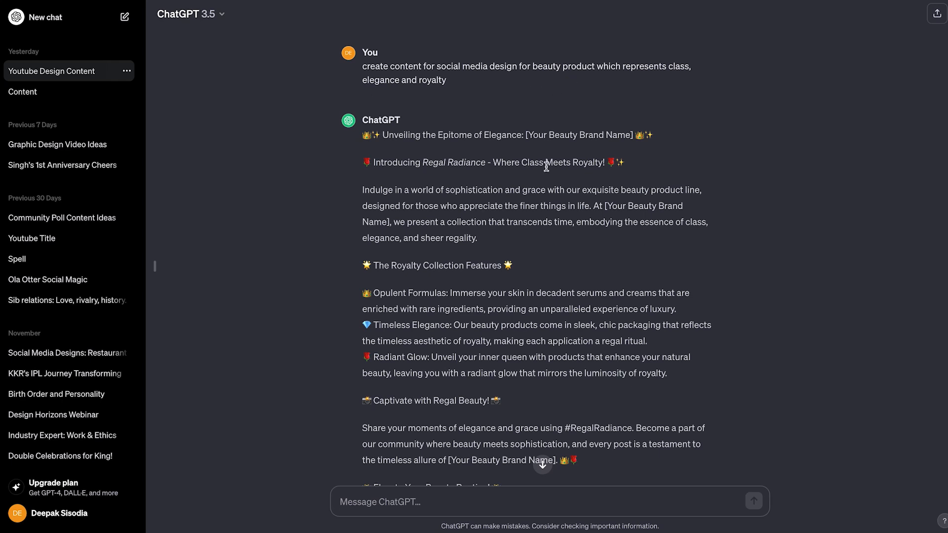
Step: Review the generated beauty-product social media copy, highlighting the headline phrase, the Royalty Collection Features heading and the feature names
{"action": "scroll", "coordinate": [546, 167], "scroll_direction": "down", "scroll_amount": 1}
{"action": "scroll", "coordinate": [546, 167], "scroll_direction": "down", "scroll_amount": 1}
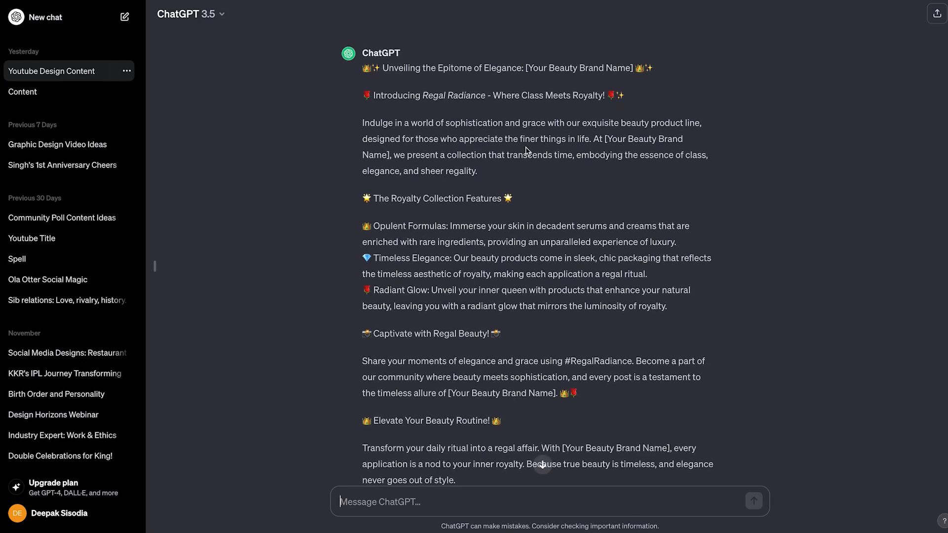
{"action": "left_click_drag", "start_coordinate": [424, 67], "coordinate": [521, 66]}
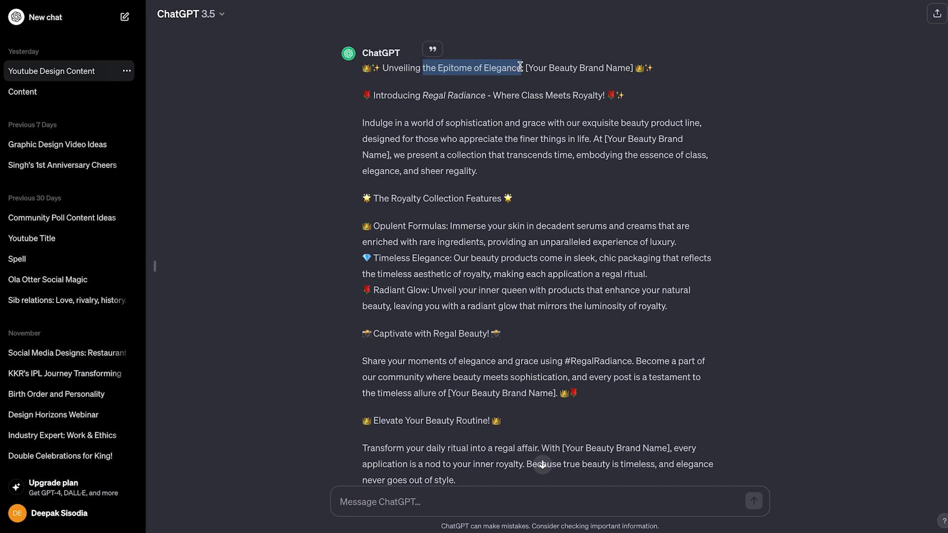
{"action": "left_click_drag", "start_coordinate": [376, 197], "coordinate": [504, 198]}
{"action": "left_click_drag", "start_coordinate": [374, 226], "coordinate": [446, 224]}
{"action": "left_click_drag", "start_coordinate": [374, 258], "coordinate": [450, 257]}
{"action": "left_click_drag", "start_coordinate": [428, 290], "coordinate": [376, 289]}
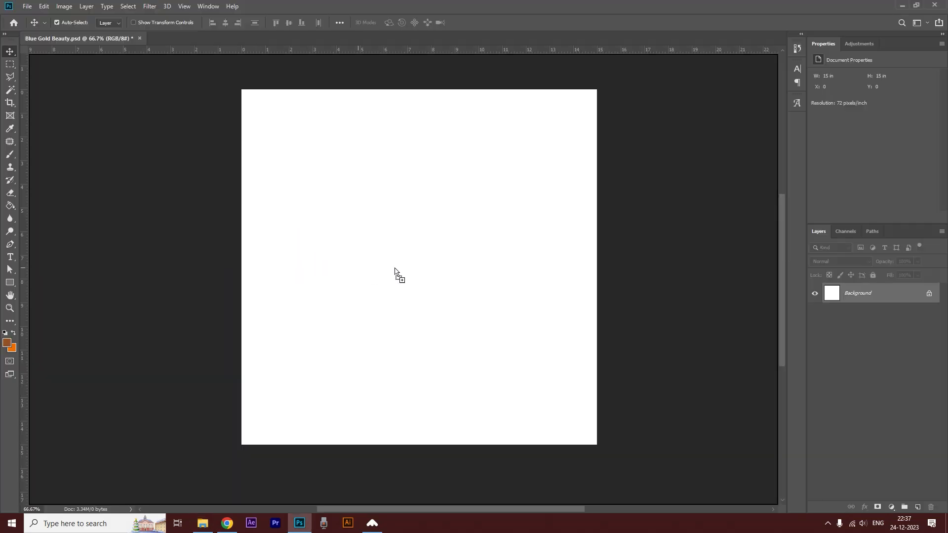
Step: Place the blue silk background image 1.PNG in Blue Gold Beauty.psd and scale it to fill the whole canvas
{"action": "left_click_drag", "start_coordinate": [395, 269], "coordinate": [408, 271]}
{"action": "left_click_drag", "start_coordinate": [535, 385], "coordinate": [598, 446]}
{"action": "left_click_drag", "start_coordinate": [302, 150], "coordinate": [244, 84]}
{"action": "key", "text": "Return"}
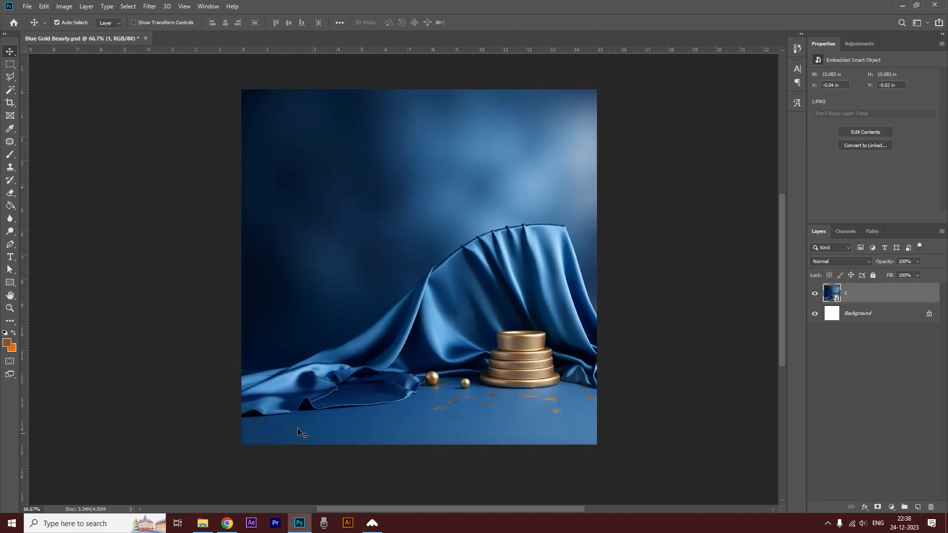
Step: Place product images 2, 3 and 4, setting the shampoo bottle on the gold stand and the face mask and jar beside it
{"action": "left_click", "coordinate": [203, 524]}
{"action": "left_click_drag", "start_coordinate": [299, 107], "coordinate": [237, 301]}
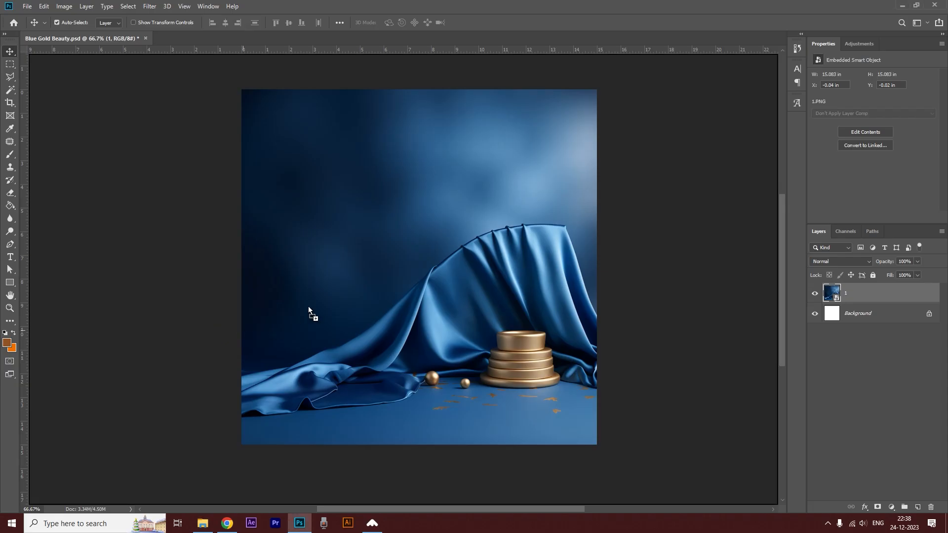
{"action": "left_click_drag", "start_coordinate": [308, 306], "coordinate": [331, 295]}
{"action": "key", "text": "Return"}
{"action": "left_click_drag", "start_coordinate": [421, 267], "coordinate": [450, 378]}
{"action": "left_click_drag", "start_coordinate": [426, 266], "coordinate": [487, 319]}
{"action": "left_click_drag", "start_coordinate": [407, 253], "coordinate": [512, 238]}
{"action": "left_click_drag", "start_coordinate": [510, 236], "coordinate": [510, 235]}
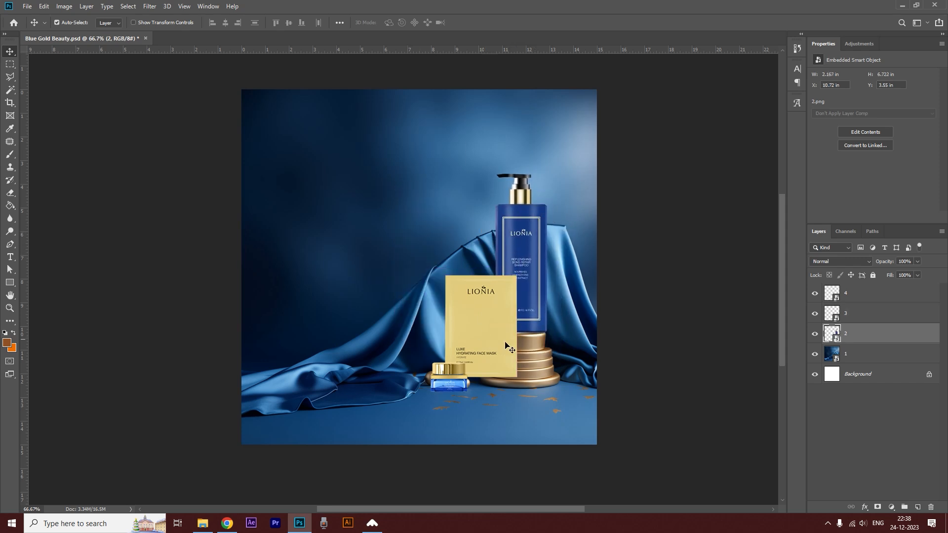
Step: Hide the face mask layer and scale the shampoo bottle on the stand down to about 1.93 × 6 in
{"action": "left_click", "coordinate": [815, 313]}
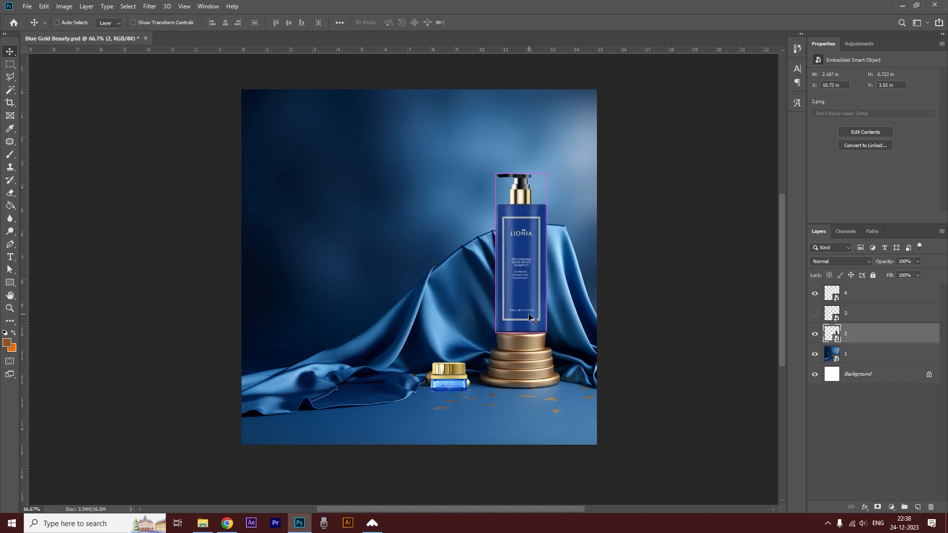
{"action": "key", "text": "ctrl+t"}
{"action": "left_click_drag", "start_coordinate": [548, 173], "coordinate": [544, 191]}
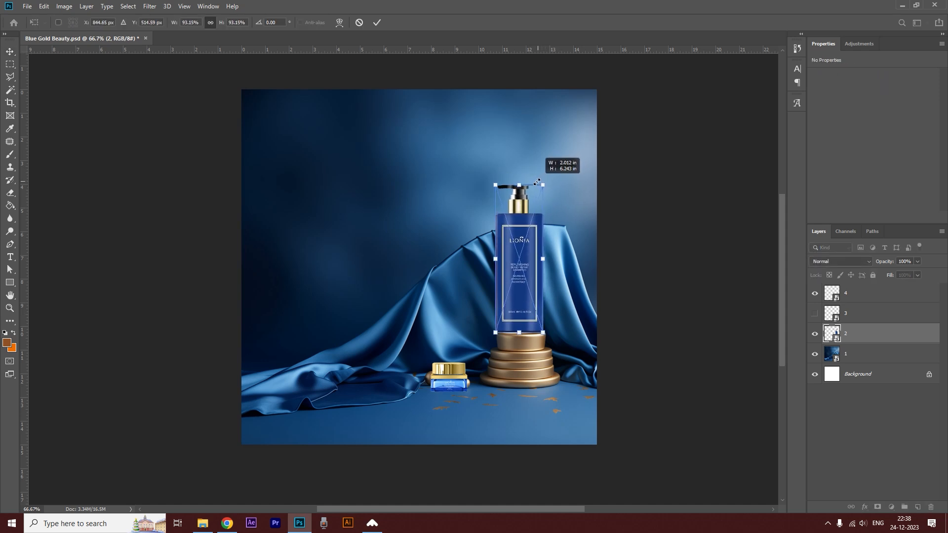
{"action": "key", "text": "Return"}
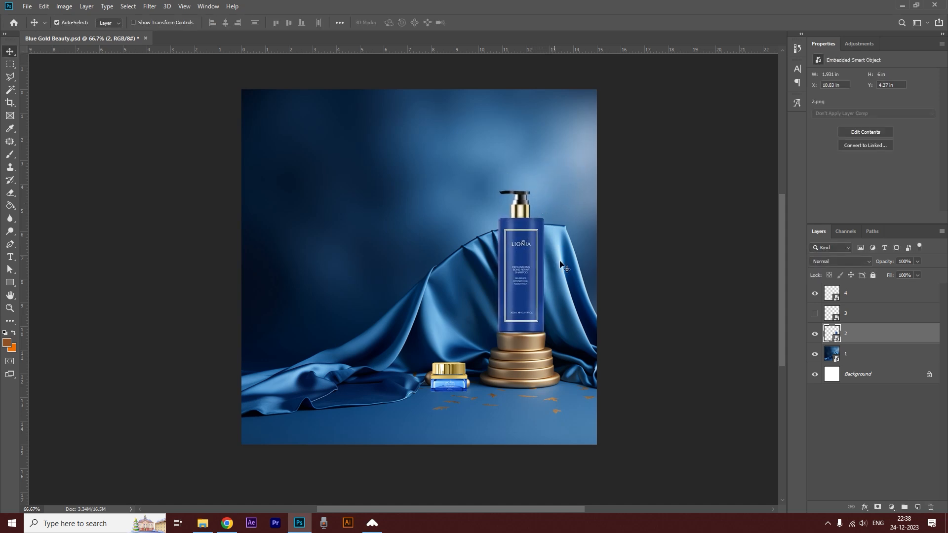
Step: Show the face mask layer again and shift the packet slightly left of the bottle
{"action": "left_click", "coordinate": [815, 314]}
{"action": "left_click", "coordinate": [865, 315]}
{"action": "mouse_move", "coordinate": [489, 345]}
{"action": "left_mouse_down"}
{"action": "mouse_move", "coordinate": [479, 323]}
{"action": "mouse_move", "coordinate": [489, 343]}
{"action": "mouse_move", "coordinate": [476, 344]}
{"action": "left_mouse_up"}
Step: Reposition the cream jar at the base of the face mask and scale it down to about 1.21 × 0.94 in
{"action": "mouse_move", "coordinate": [443, 379]}
{"action": "left_mouse_down"}
{"action": "mouse_move", "coordinate": [462, 370]}
{"action": "mouse_move", "coordinate": [451, 392]}
{"action": "left_mouse_up"}
{"action": "key", "text": "ctrl+t"}
{"action": "key", "text": "Return"}
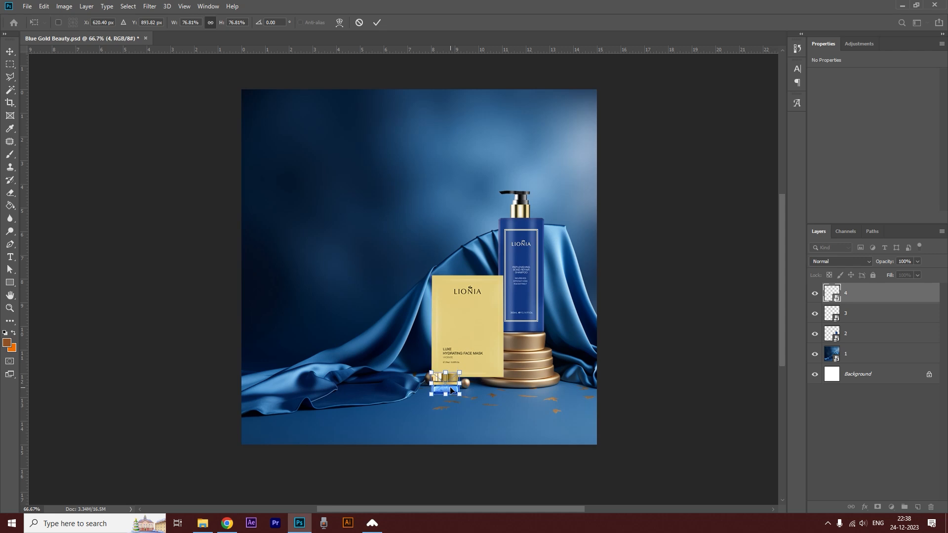
Step: Scale the face mask packet down to about 2.35 × 3.32 in and set it beside the stand behind the jar
{"action": "left_click", "coordinate": [441, 284], "text": "ctrl"}
{"action": "key", "text": "ctrl+t"}
{"action": "left_click_drag", "start_coordinate": [432, 276], "coordinate": [447, 299]}
{"action": "left_click_drag", "start_coordinate": [481, 332], "coordinate": [477, 333]}
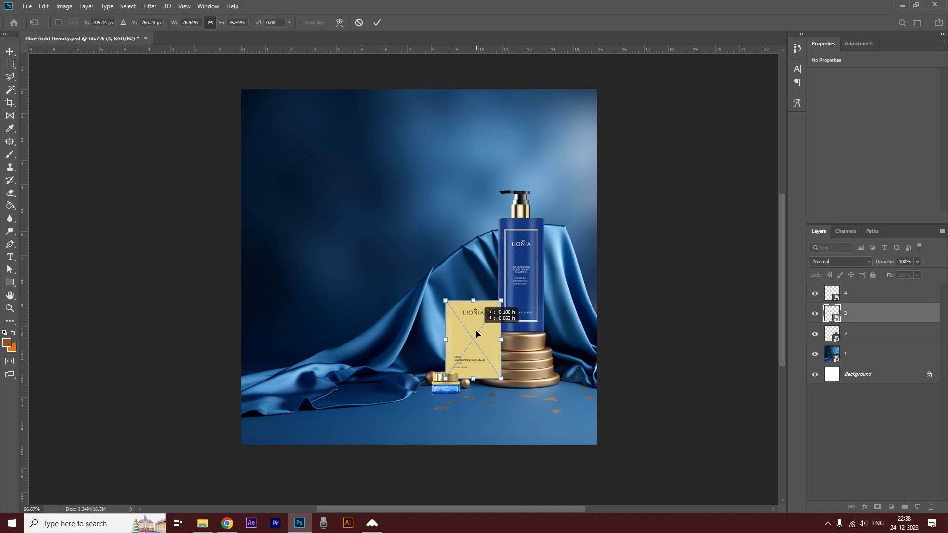
{"action": "key", "text": "Return"}
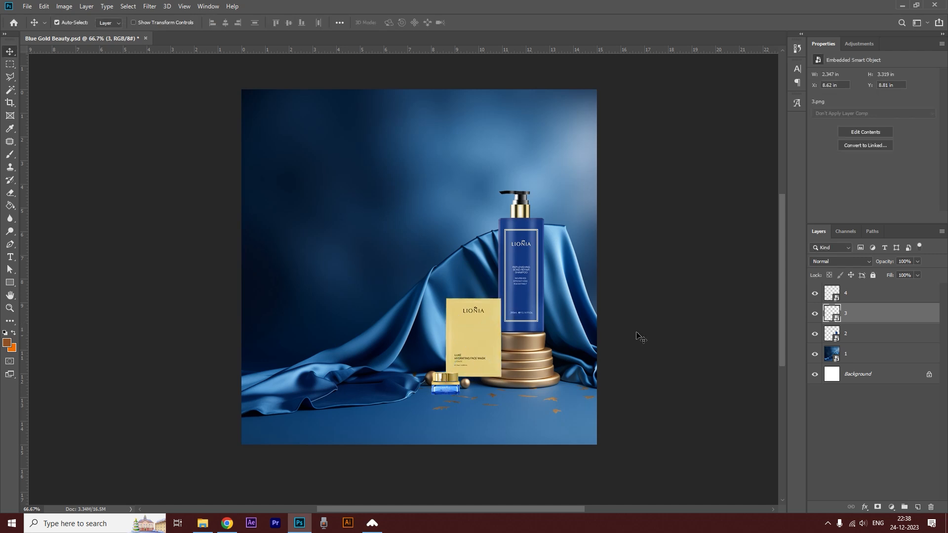
Step: Nudge the cream jar slightly right and up to about X 8.13 in, Y 11.86 in, between the gold spheres
{"action": "left_click", "coordinate": [442, 390]}
{"action": "left_click_drag", "start_coordinate": [442, 390], "coordinate": [445, 391]}
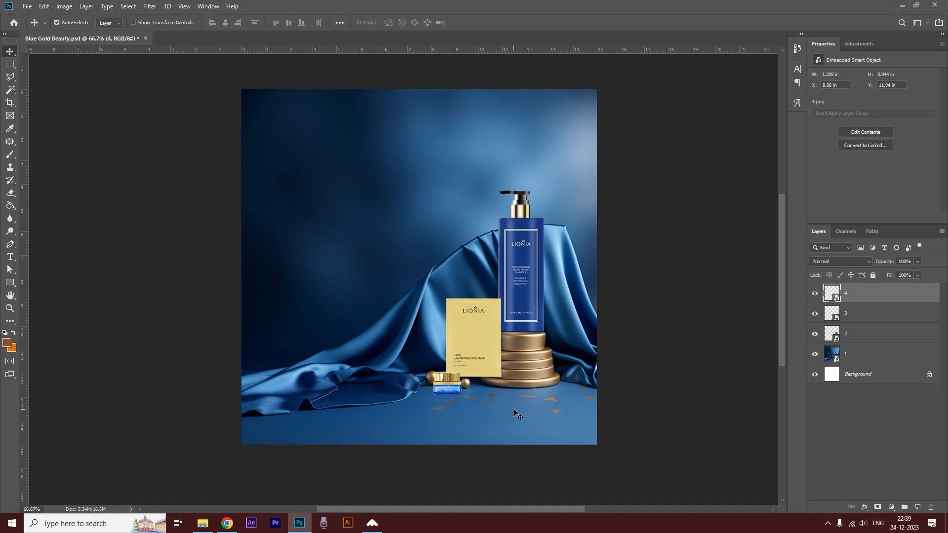
{"action": "key", "text": "Up"}
{"action": "key", "text": "Up"}
{"action": "key", "text": "Up"}
{"action": "key", "text": "Up"}
{"action": "key", "text": "Up"}
{"action": "key", "text": "Up"}
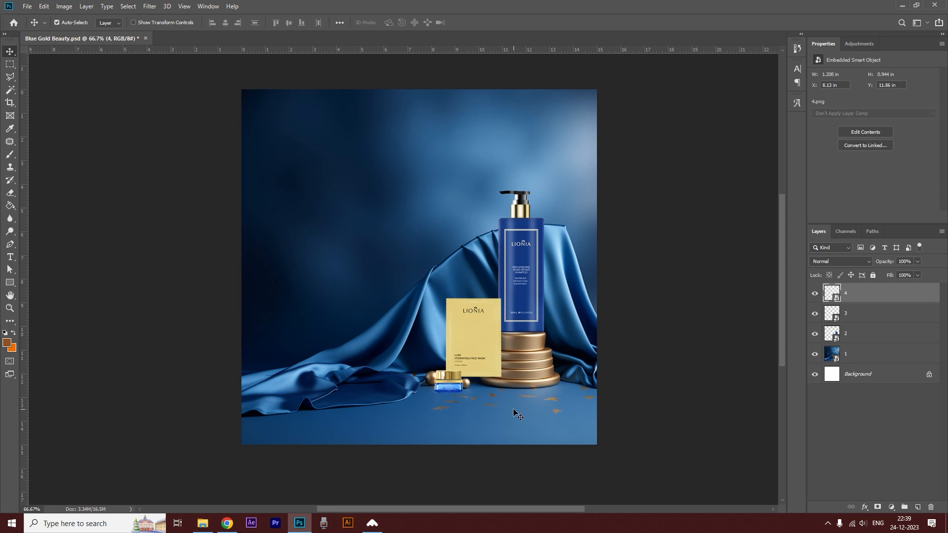
Step: Lower the face mask layer's opacity to 25% to reveal the gold stand's edge behind it
{"action": "left_click", "coordinate": [484, 332]}
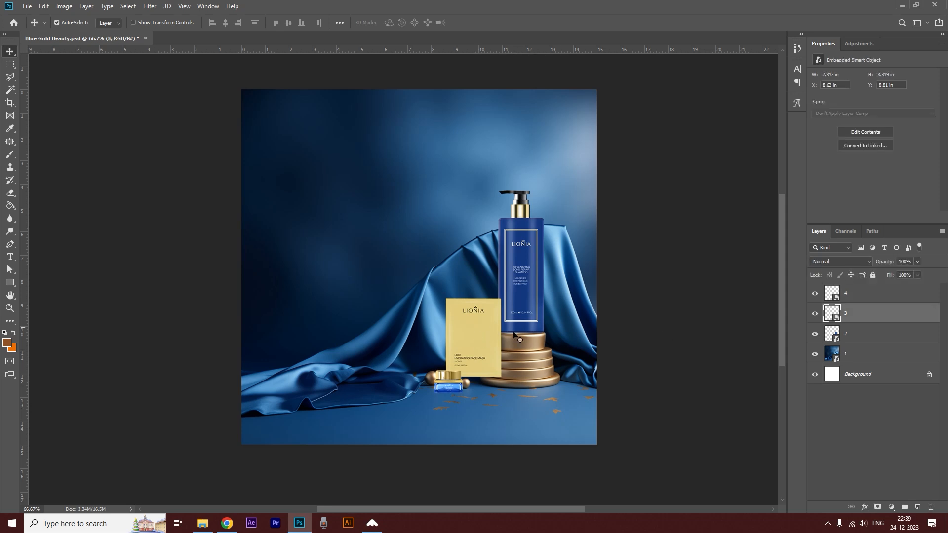
{"action": "key", "text": "ctrl+plus"}
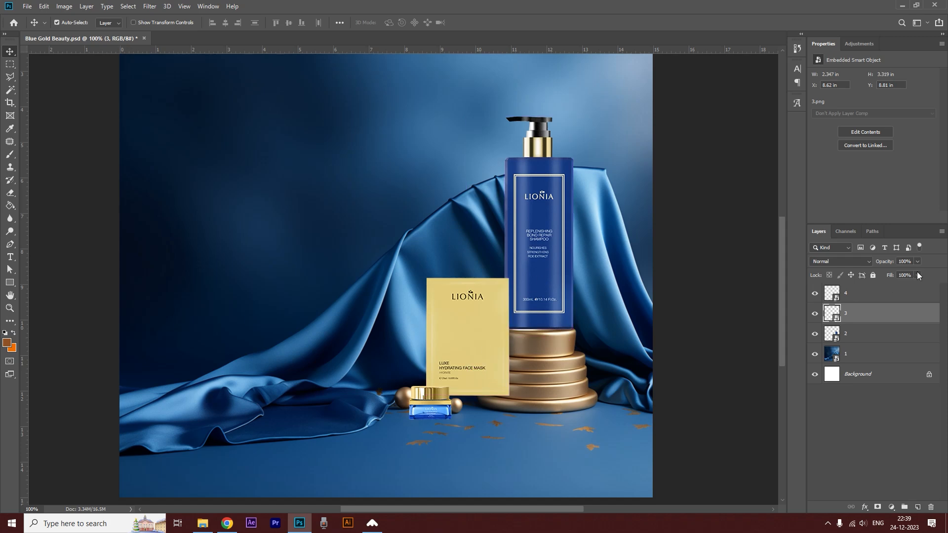
{"action": "left_click_drag", "start_coordinate": [895, 282], "coordinate": [884, 275]}
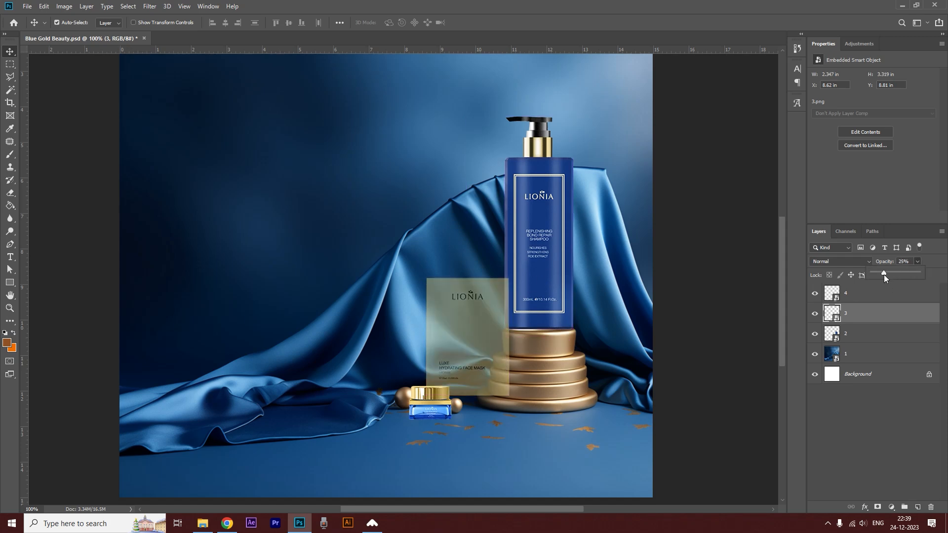
{"action": "key", "text": "ctrl+plus"}
{"action": "key", "text": "ctrl+plus"}
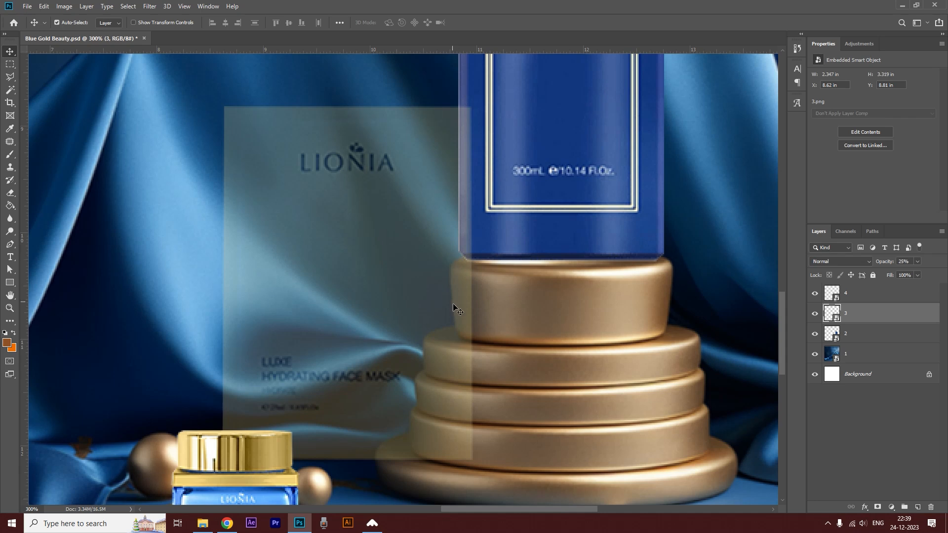
Step: Select the left part of the gold stand overlapped by the face mask, tracing its stepped edge with the Polygonal Lasso
{"action": "key", "text": "l"}
{"action": "scroll", "coordinate": [484, 331], "scroll_direction": "up", "scroll_amount": 1}
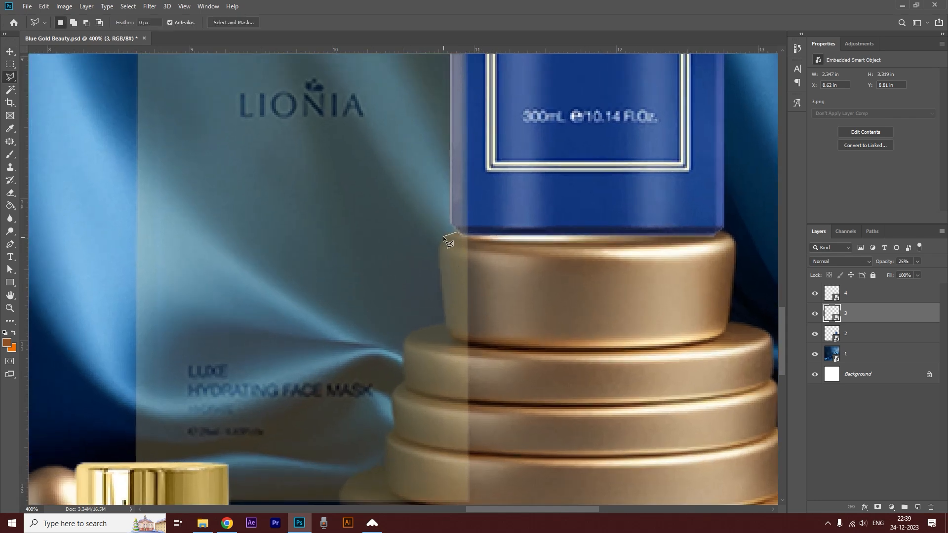
{"action": "left_click", "coordinate": [438, 249]}
{"action": "left_click", "coordinate": [415, 330]}
{"action": "left_click", "coordinate": [403, 339]}
{"action": "left_click", "coordinate": [404, 380]}
{"action": "left_click", "coordinate": [394, 430]}
{"action": "key", "text": "space"}
{"action": "left_click_drag", "start_coordinate": [417, 378], "coordinate": [424, 246]}
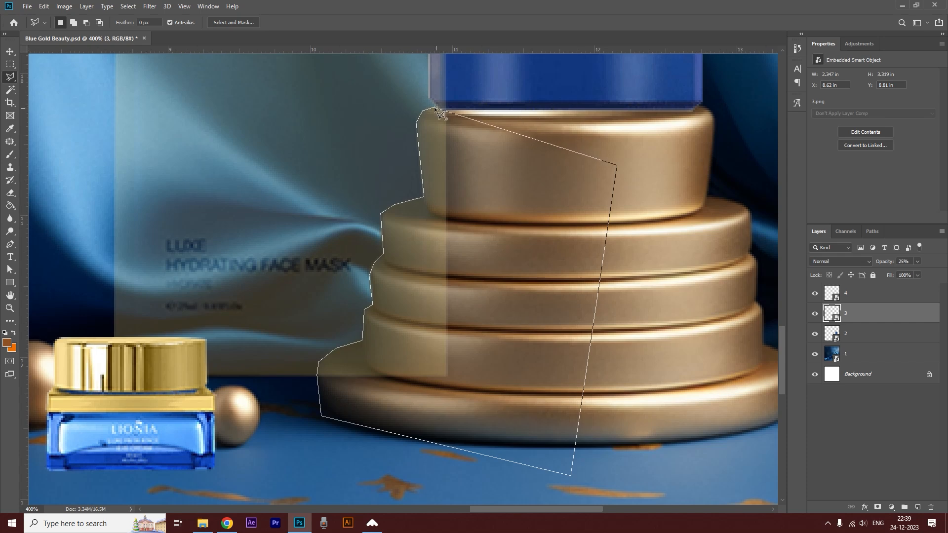
{"action": "left_click", "coordinate": [434, 108]}
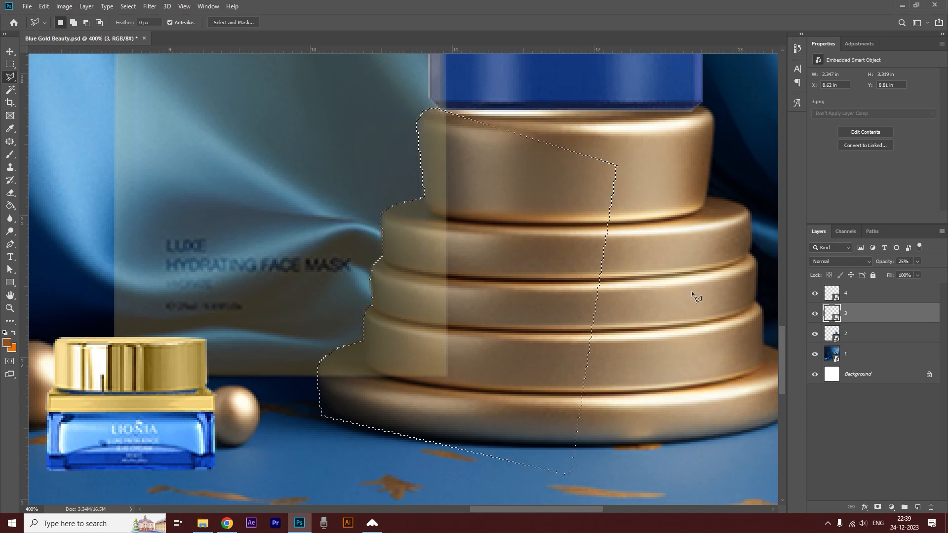
Step: Invert the gold stand selection and restore the face mask layer's opacity to 100%
{"action": "key", "text": "space"}
{"action": "left_click", "coordinate": [440, 213], "text": "ctrl"}
{"action": "left_click", "coordinate": [444, 216], "text": "alt"}
{"action": "left_click", "coordinate": [492, 222], "text": "alt"}
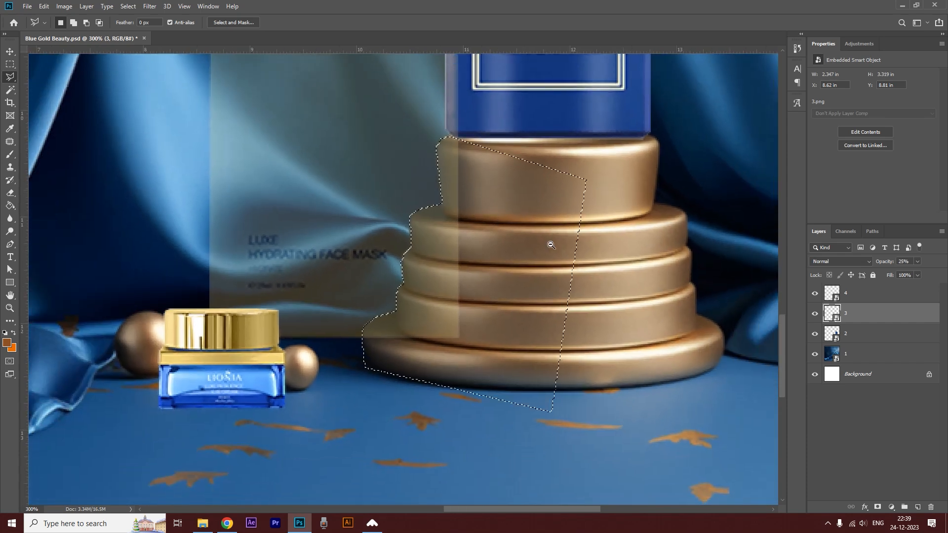
{"action": "key", "text": "ctrl+shift+i"}
{"action": "left_click", "coordinate": [573, 258], "text": "alt"}
{"action": "left_click", "coordinate": [573, 259], "text": "alt"}
{"action": "left_click_drag", "start_coordinate": [584, 268], "coordinate": [571, 316]}
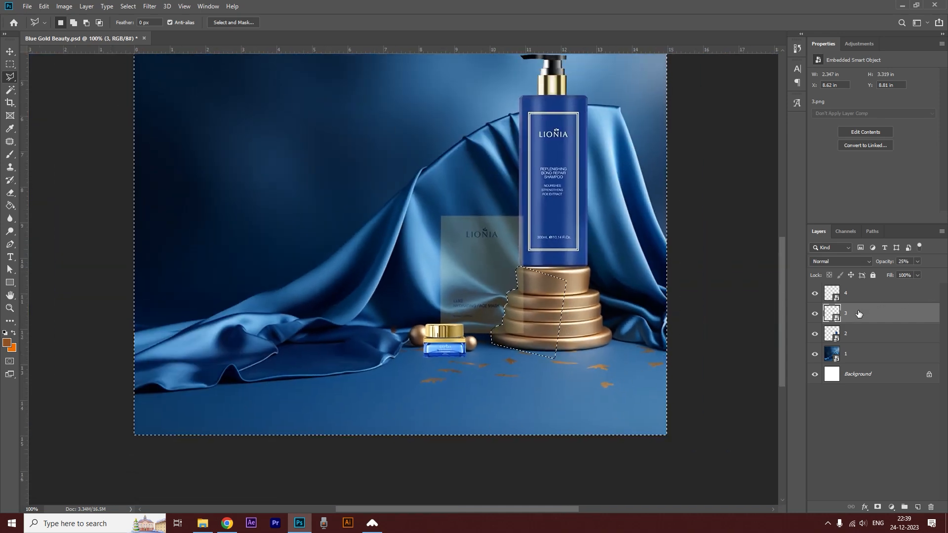
{"action": "left_click", "coordinate": [917, 261]}
{"action": "left_click_drag", "start_coordinate": [904, 272], "coordinate": [946, 273]}
Step: Add a layer mask to the face mask layer from the selection, and move the shampoo bottle's layer to the top of the stack
{"action": "left_click", "coordinate": [878, 508]}
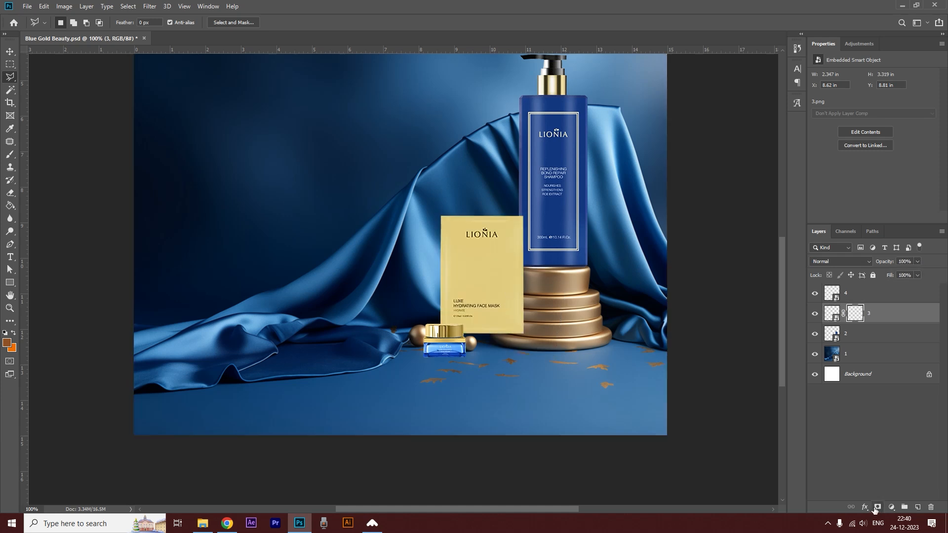
{"action": "key", "text": "v"}
{"action": "left_click_drag", "start_coordinate": [883, 335], "coordinate": [882, 286]}
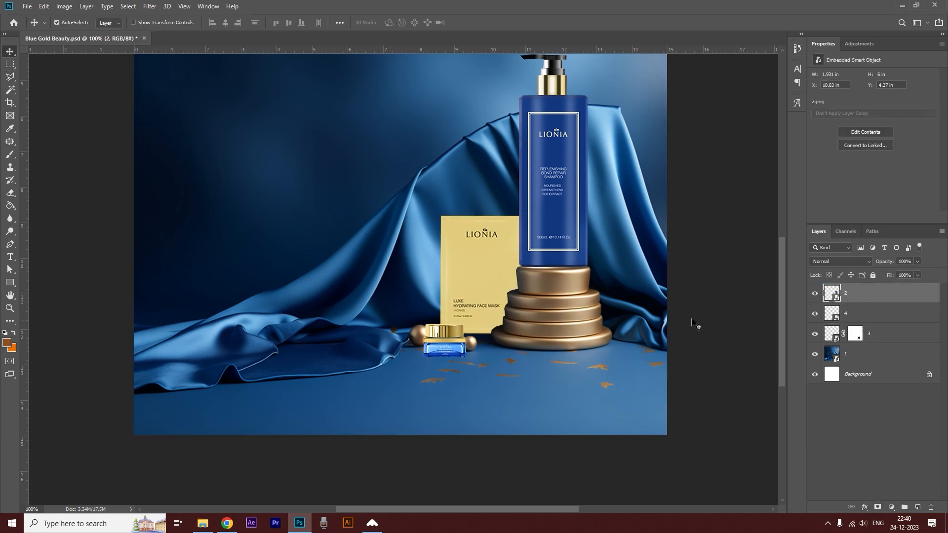
Step: Add a new layer clipped to the face mask and paint soft shading on the packet with a 175 px brush at 10% opacity
{"action": "left_click_drag", "start_coordinate": [486, 368], "coordinate": [375, 321]}
{"action": "mouse_move", "coordinate": [470, 336]}
{"action": "left_mouse_down"}
{"action": "mouse_move", "coordinate": [482, 262]}
{"action": "mouse_move", "coordinate": [510, 285]}
{"action": "left_mouse_up"}
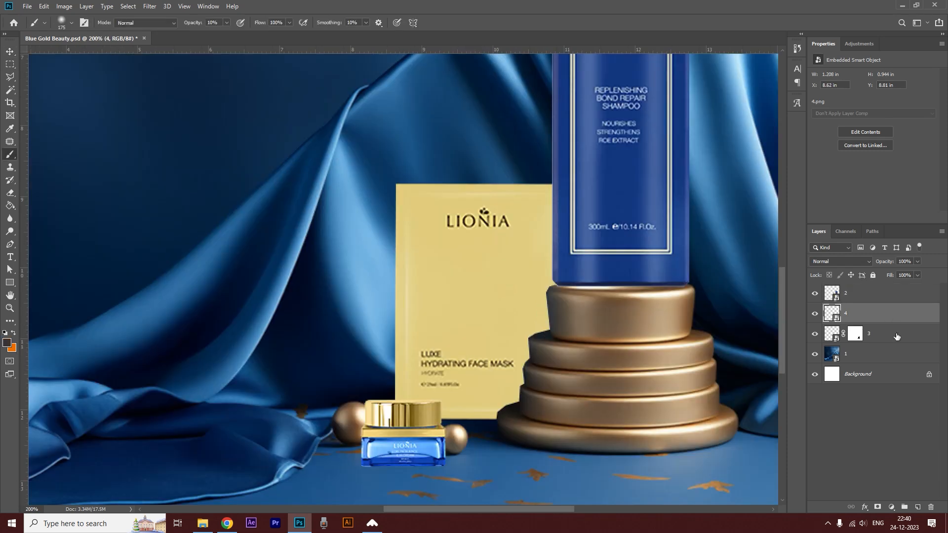
{"action": "left_click", "coordinate": [897, 336]}
{"action": "left_click", "coordinate": [914, 507]}
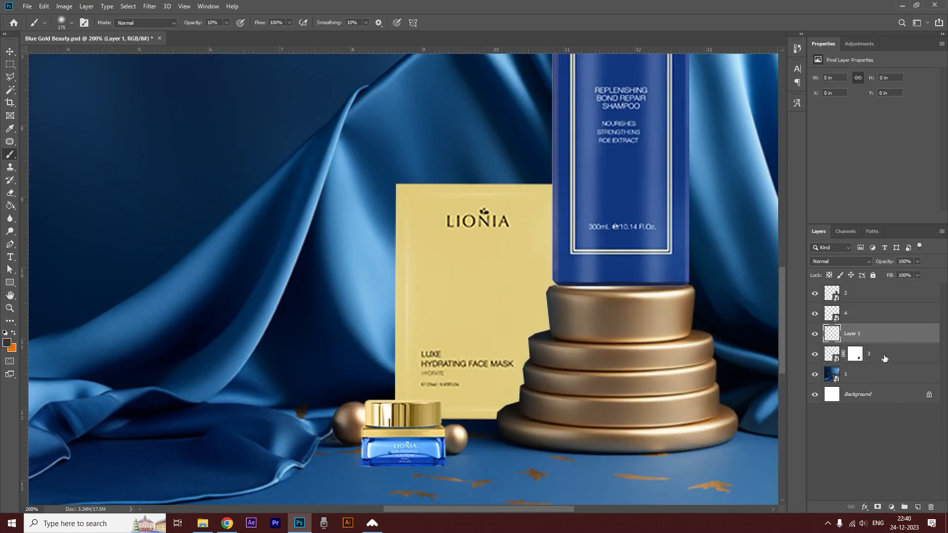
{"action": "left_click", "coordinate": [885, 341], "text": "alt"}
{"action": "mouse_move", "coordinate": [563, 276]}
{"action": "left_mouse_down"}
{"action": "mouse_move", "coordinate": [534, 403]}
{"action": "mouse_move", "coordinate": [545, 285]}
{"action": "mouse_move", "coordinate": [508, 357]}
{"action": "mouse_move", "coordinate": [537, 338]}
{"action": "mouse_move", "coordinate": [467, 438]}
{"action": "mouse_move", "coordinate": [517, 410]}
{"action": "mouse_move", "coordinate": [425, 461]}
{"action": "mouse_move", "coordinate": [468, 435]}
{"action": "mouse_move", "coordinate": [569, 161]}
{"action": "mouse_move", "coordinate": [539, 307]}
{"action": "mouse_move", "coordinate": [553, 230]}
{"action": "mouse_move", "coordinate": [516, 253]}
{"action": "mouse_move", "coordinate": [451, 433]}
{"action": "mouse_move", "coordinate": [563, 250]}
{"action": "mouse_move", "coordinate": [536, 361]}
{"action": "mouse_move", "coordinate": [557, 378]}
{"action": "mouse_move", "coordinate": [558, 330]}
{"action": "mouse_move", "coordinate": [536, 422]}
{"action": "mouse_move", "coordinate": [598, 275]}
{"action": "mouse_move", "coordinate": [495, 452]}
{"action": "mouse_move", "coordinate": [568, 194]}
{"action": "mouse_move", "coordinate": [550, 145]}
{"action": "mouse_move", "coordinate": [528, 350]}
{"action": "mouse_move", "coordinate": [472, 451]}
{"action": "left_mouse_up"}
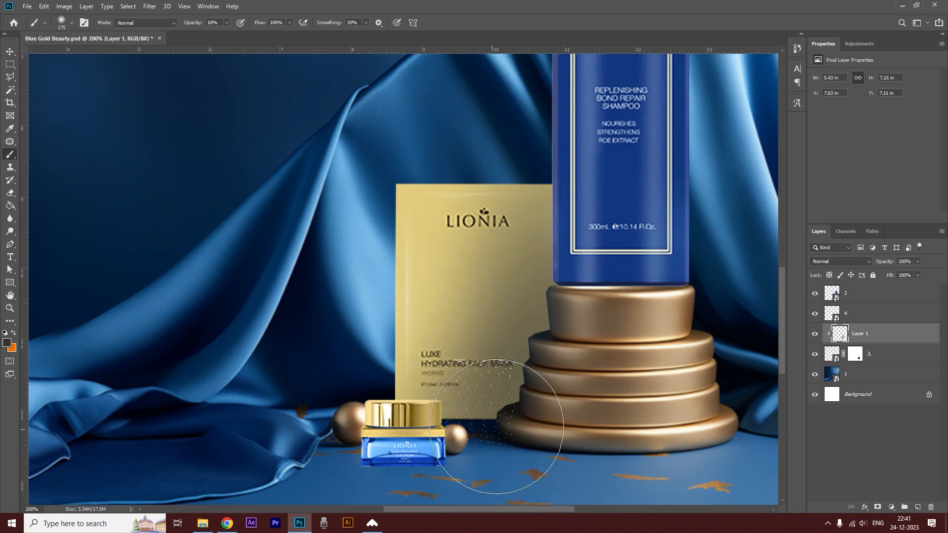
Step: Add a second layer clipped to the face mask and choose a dark foreground colour for the shadow
{"action": "left_click", "coordinate": [919, 507]}
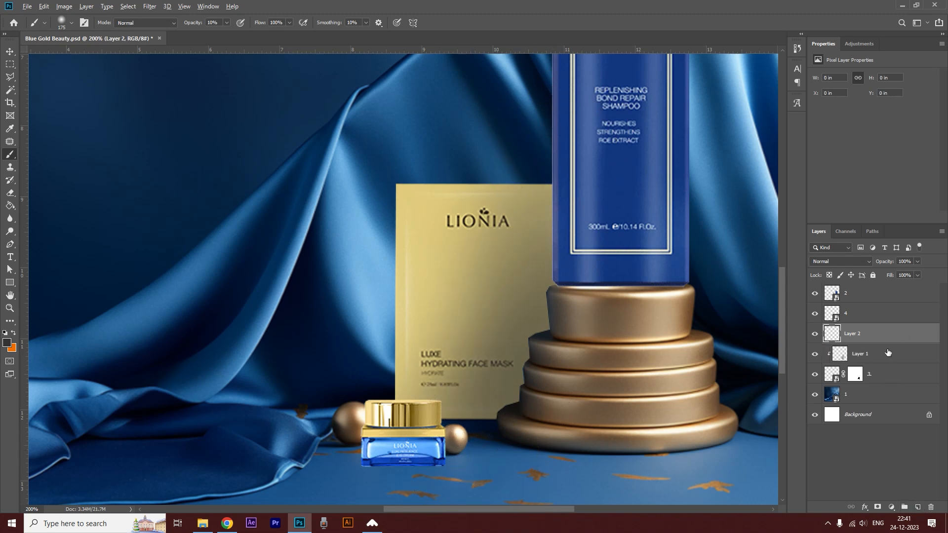
{"action": "left_click", "coordinate": [889, 343], "text": "alt"}
{"action": "mouse_move", "coordinate": [600, 335]}
{"action": "left_mouse_down"}
{"action": "mouse_move", "coordinate": [548, 372]}
{"action": "mouse_move", "coordinate": [555, 266]}
{"action": "mouse_move", "coordinate": [569, 252]}
{"action": "left_mouse_up"}
{"action": "left_click", "coordinate": [7, 343]}
{"action": "left_click", "coordinate": [516, 420]}
{"action": "left_click", "coordinate": [740, 313]}
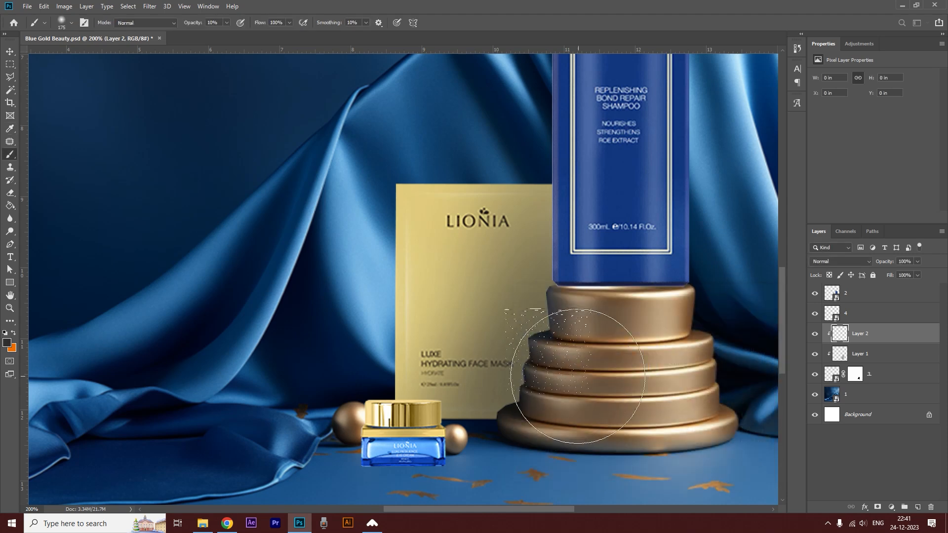
Step: Paint a deeper shadow on the face mask beside the bottle and stand with a 70 px brush at 10% opacity
{"action": "key", "text": "bracketleft"}
{"action": "key", "text": "bracketleft"}
{"action": "left_click_drag", "start_coordinate": [570, 309], "coordinate": [550, 369]}
{"action": "mouse_move", "coordinate": [560, 310]}
{"action": "left_mouse_down"}
{"action": "mouse_move", "coordinate": [545, 381]}
{"action": "mouse_move", "coordinate": [548, 356]}
{"action": "mouse_move", "coordinate": [513, 438]}
{"action": "mouse_move", "coordinate": [554, 360]}
{"action": "mouse_move", "coordinate": [505, 446]}
{"action": "mouse_move", "coordinate": [556, 355]}
{"action": "mouse_move", "coordinate": [502, 438]}
{"action": "mouse_move", "coordinate": [558, 309]}
{"action": "mouse_move", "coordinate": [568, 331]}
{"action": "left_mouse_up"}
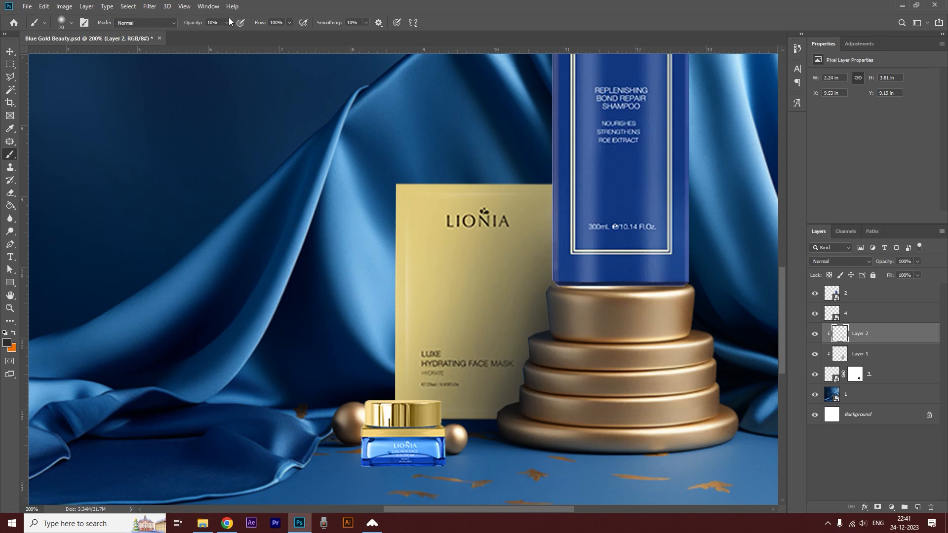
{"action": "mouse_move", "coordinate": [524, 277]}
{"action": "left_mouse_down"}
{"action": "mouse_move", "coordinate": [556, 260]}
{"action": "mouse_move", "coordinate": [488, 437]}
{"action": "mouse_move", "coordinate": [541, 278]}
{"action": "mouse_move", "coordinate": [459, 432]}
{"action": "mouse_move", "coordinate": [546, 232]}
{"action": "mouse_move", "coordinate": [567, 270]}
{"action": "mouse_move", "coordinate": [487, 445]}
{"action": "mouse_move", "coordinate": [497, 434]}
{"action": "mouse_move", "coordinate": [469, 416]}
{"action": "mouse_move", "coordinate": [373, 425]}
{"action": "mouse_move", "coordinate": [328, 447]}
{"action": "mouse_move", "coordinate": [533, 307]}
{"action": "mouse_move", "coordinate": [332, 480]}
{"action": "left_mouse_up"}
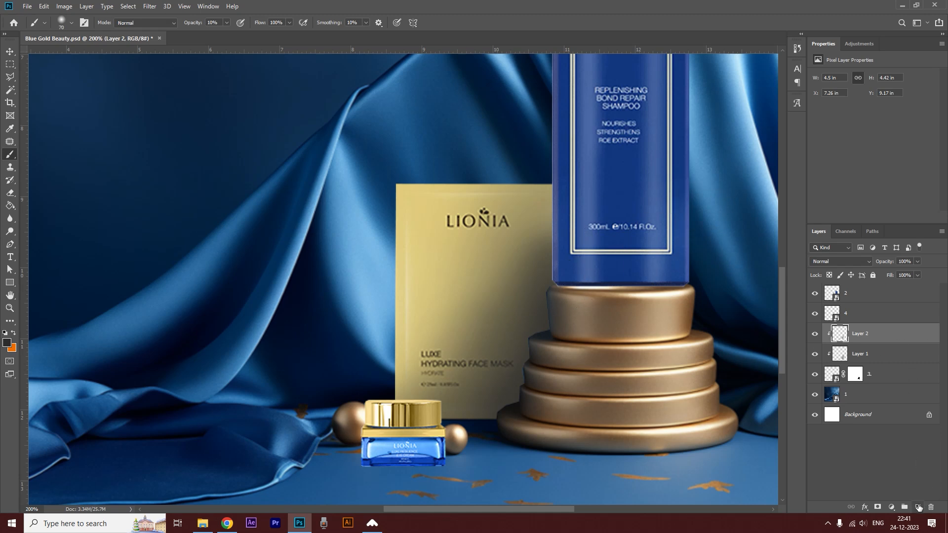
Step: Add a third clipped layer and paint a stronger shadow on the face mask along the stand's edge, raising brush opacity to 73%
{"action": "left_click", "coordinate": [919, 506]}
{"action": "left_click", "coordinate": [891, 344], "text": "alt"}
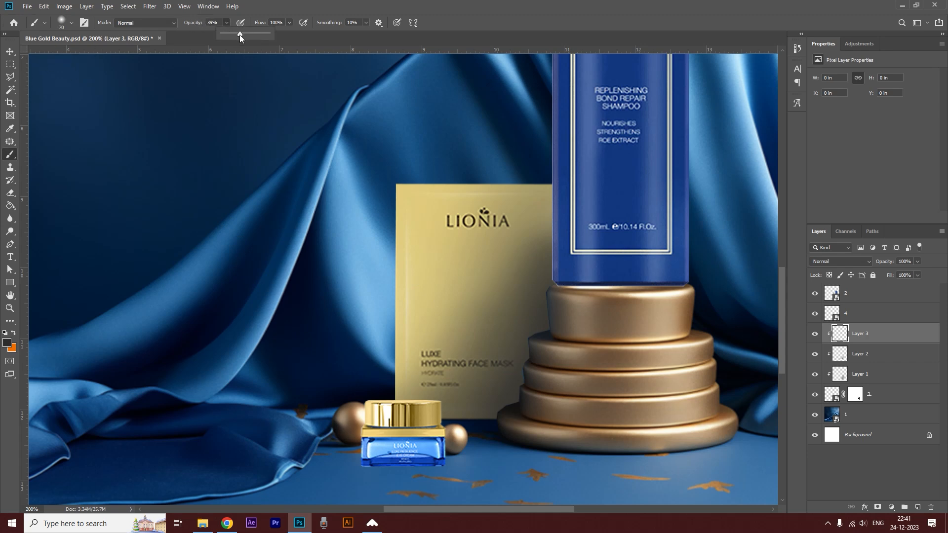
{"action": "left_click_drag", "start_coordinate": [239, 34], "coordinate": [237, 34]}
{"action": "left_click", "coordinate": [563, 333]}
{"action": "mouse_move", "coordinate": [563, 334]}
{"action": "left_mouse_down"}
{"action": "mouse_move", "coordinate": [561, 321]}
{"action": "mouse_move", "coordinate": [518, 438]}
{"action": "mouse_move", "coordinate": [525, 432]}
{"action": "left_mouse_up"}
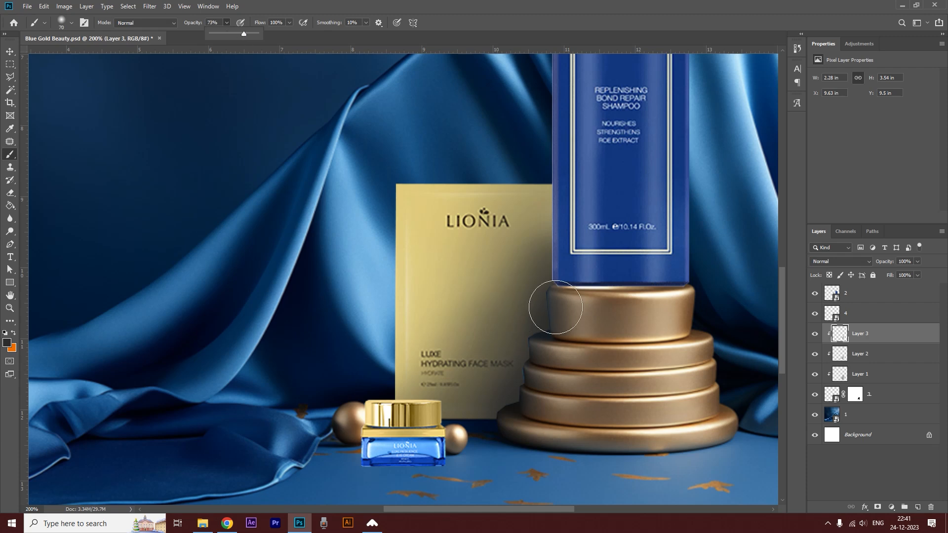
{"action": "left_click", "coordinate": [565, 333]}
{"action": "mouse_move", "coordinate": [541, 380]}
{"action": "left_mouse_down"}
{"action": "mouse_move", "coordinate": [518, 438]}
{"action": "mouse_move", "coordinate": [573, 299]}
{"action": "mouse_move", "coordinate": [532, 374]}
{"action": "mouse_move", "coordinate": [556, 377]}
{"action": "mouse_move", "coordinate": [515, 450]}
{"action": "mouse_move", "coordinate": [548, 362]}
{"action": "left_mouse_up"}
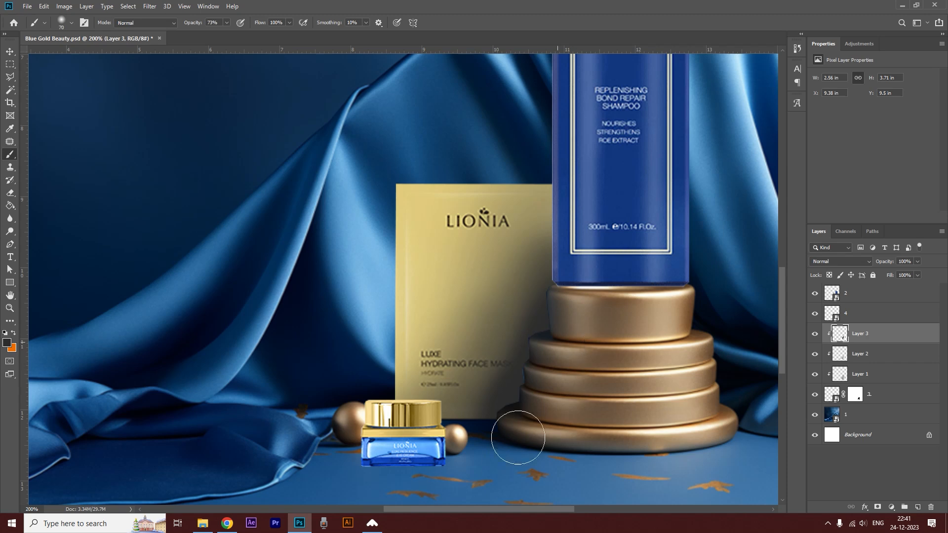
Step: Paint a tight shadow on the face mask along the stand's edge with a 30 px brush at 100% opacity
{"action": "key", "text": "bracketleft"}
{"action": "key", "text": "bracketleft"}
{"action": "key", "text": "0"}
{"action": "key", "text": "bracketleft"}
{"action": "key", "text": "bracketleft"}
Step: Set the blend mode of the three shadow layers clipped to the face mask to Multiply
{"action": "left_click", "coordinate": [833, 257]}
{"action": "left_click", "coordinate": [827, 303]}
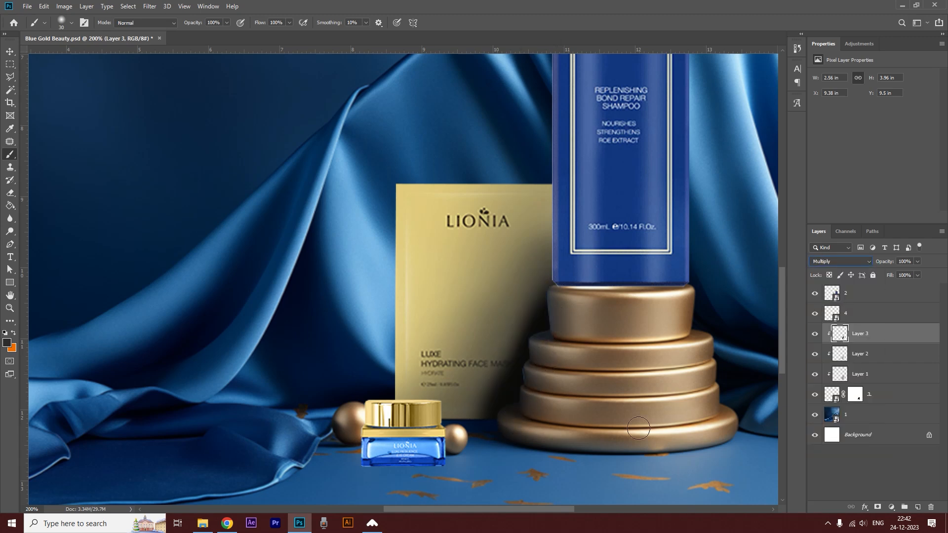
{"action": "left_click", "coordinate": [851, 355]}
{"action": "left_click", "coordinate": [840, 261]}
{"action": "left_click", "coordinate": [832, 304]}
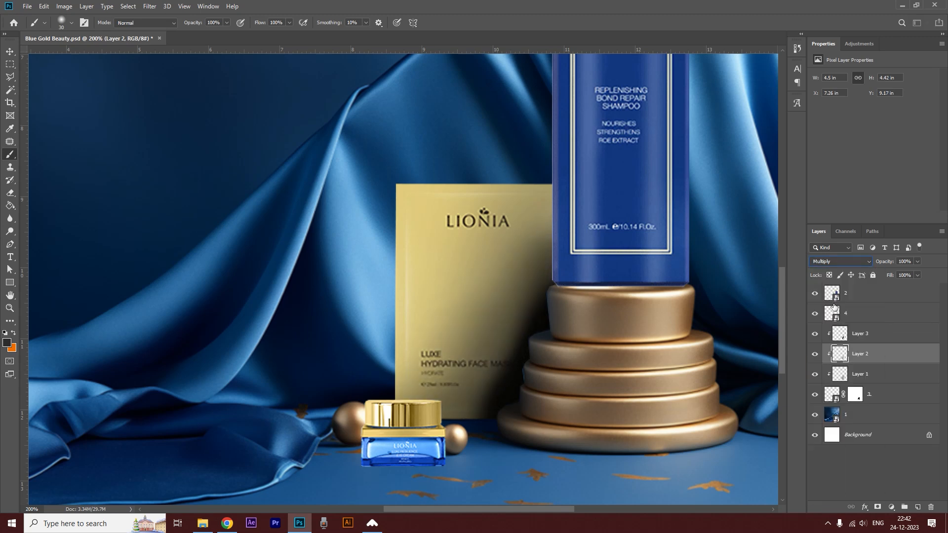
{"action": "left_click", "coordinate": [867, 374]}
{"action": "left_click", "coordinate": [838, 261]}
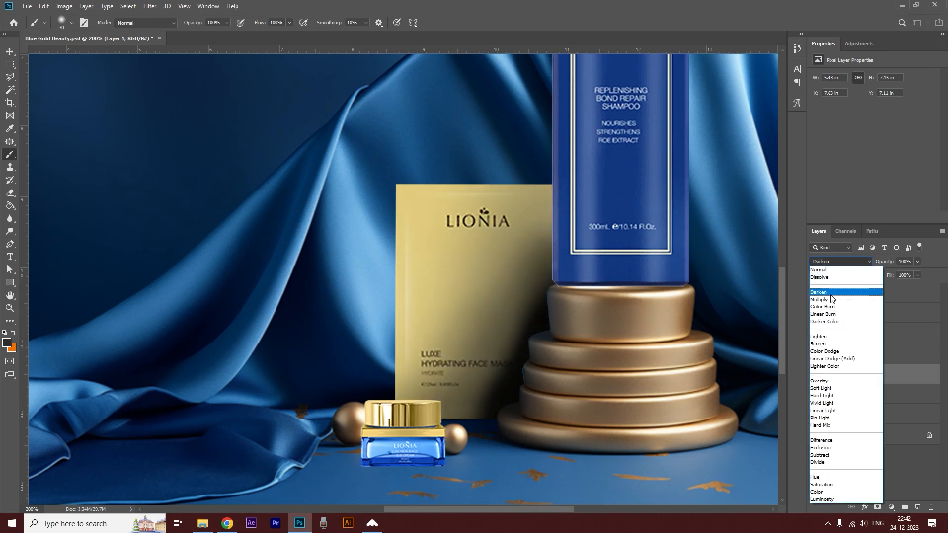
{"action": "left_click", "coordinate": [832, 304]}
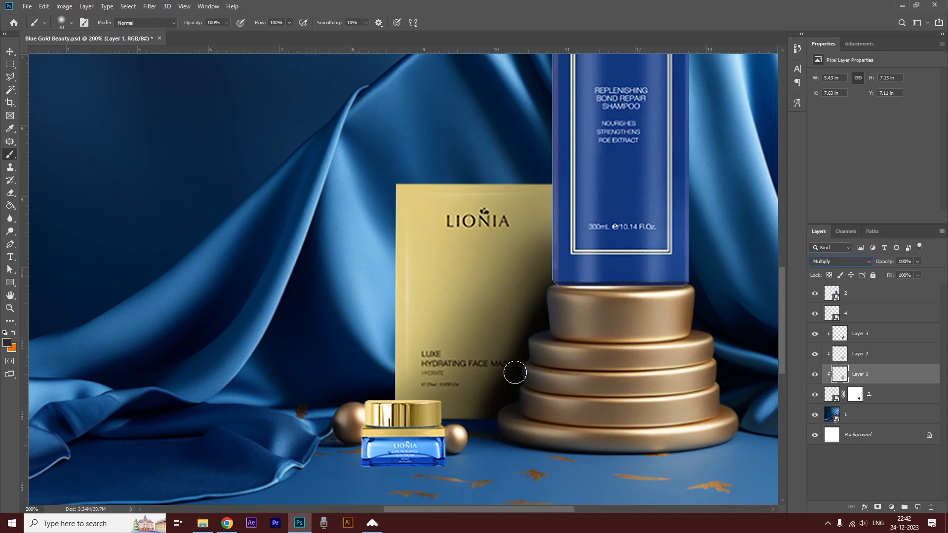
Step: Extend the shadow on Layer 3 across the lower face mask beside the stand, using a soft brush of 50–60 px at 18% opacity
{"action": "left_click", "coordinate": [834, 334]}
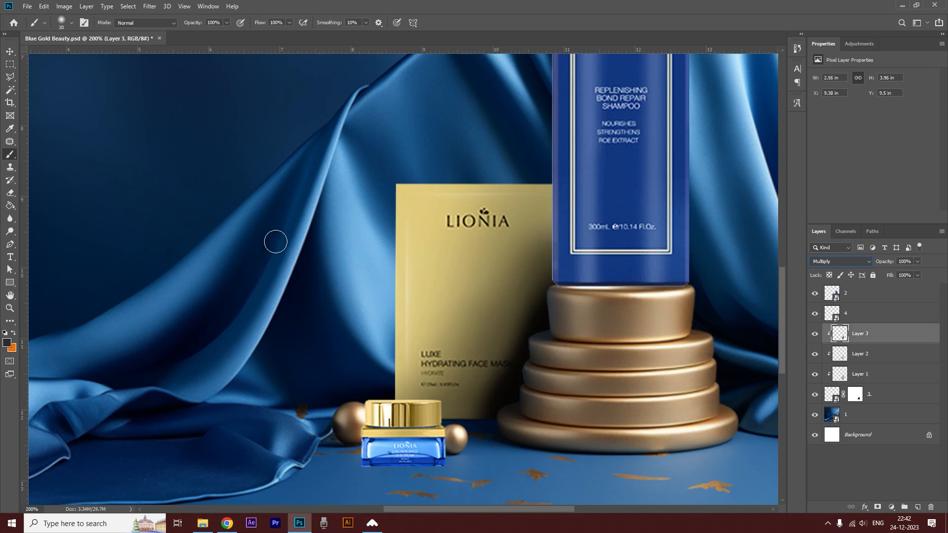
{"action": "left_click", "coordinate": [227, 22]}
{"action": "left_click_drag", "start_coordinate": [188, 34], "coordinate": [189, 34]}
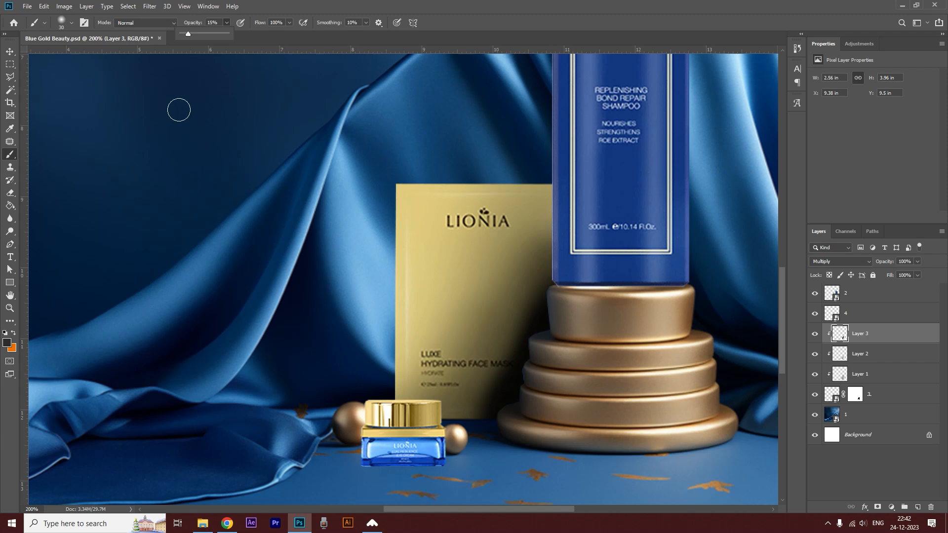
{"action": "left_click_drag", "start_coordinate": [188, 34], "coordinate": [190, 33]}
{"action": "key", "text": "]"}
{"action": "key", "text": "]"}
{"action": "key", "text": "]"}
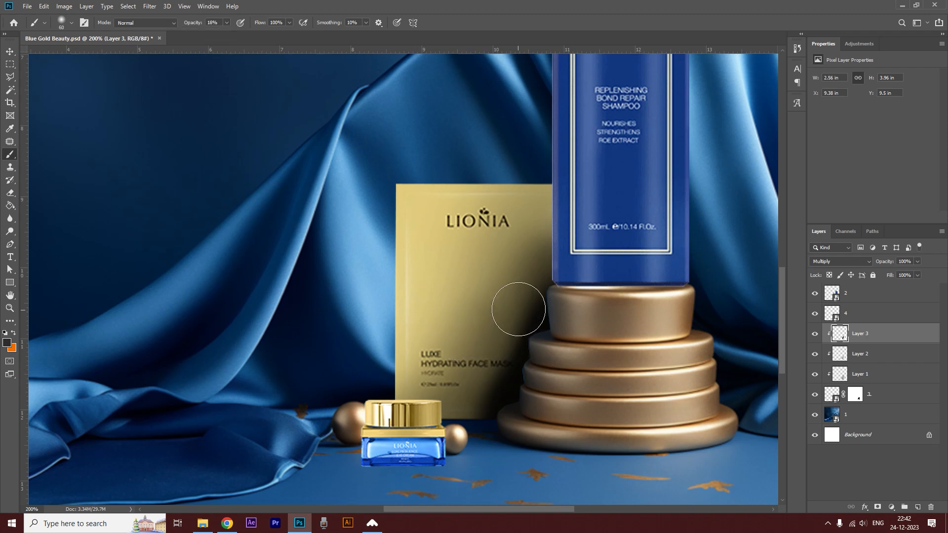
{"action": "left_click_drag", "start_coordinate": [496, 363], "coordinate": [464, 415]}
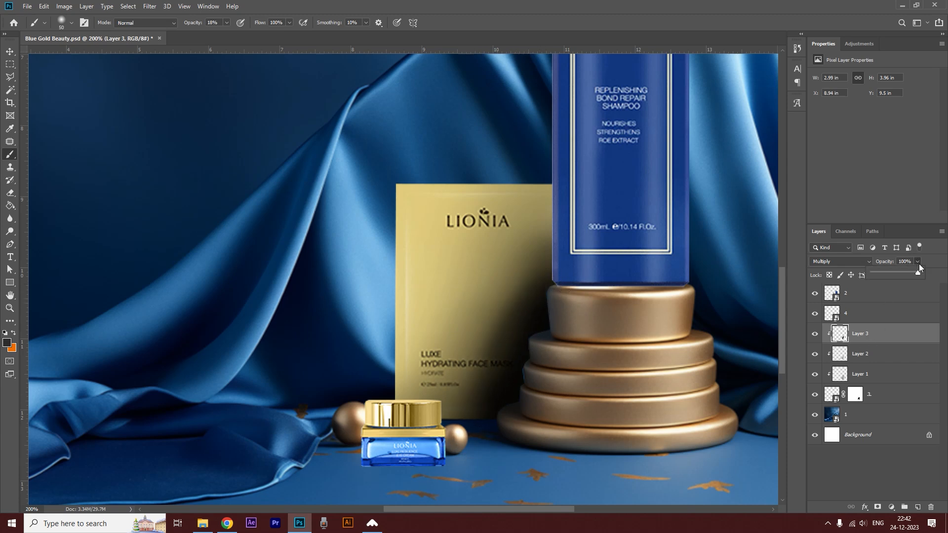
Step: Lower Layer 3's opacity to 51% and paint more shadow on the face mask along the bottle's edge
{"action": "left_click_drag", "start_coordinate": [899, 276], "coordinate": [897, 274]}
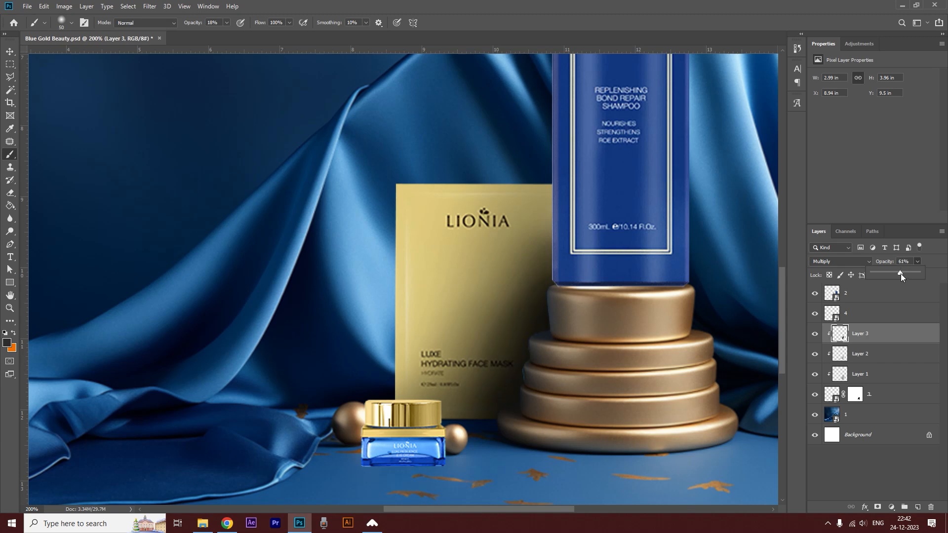
{"action": "left_click_drag", "start_coordinate": [473, 375], "coordinate": [469, 410]}
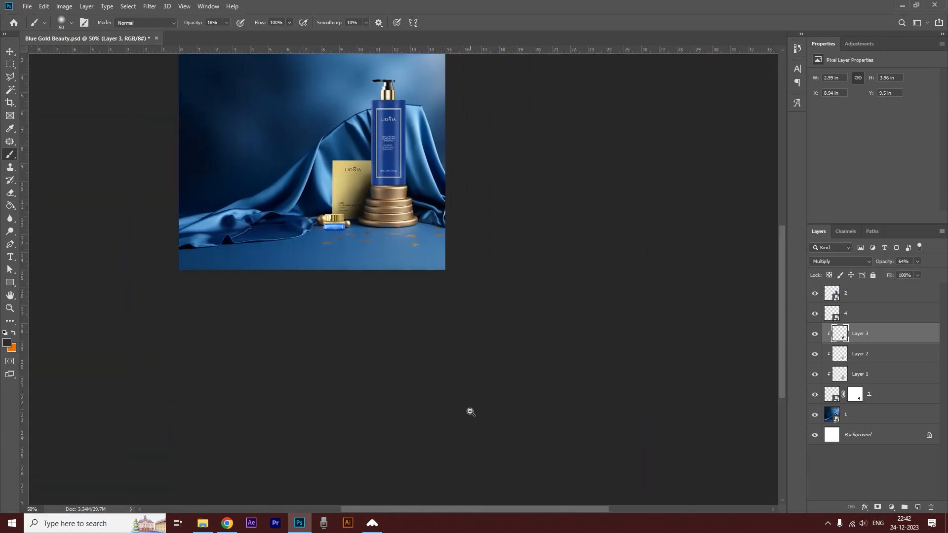
{"action": "left_click", "coordinate": [326, 166], "text": "ctrl"}
{"action": "left_click_drag", "start_coordinate": [326, 166], "coordinate": [415, 282]}
{"action": "left_click_drag", "start_coordinate": [536, 410], "coordinate": [554, 354]}
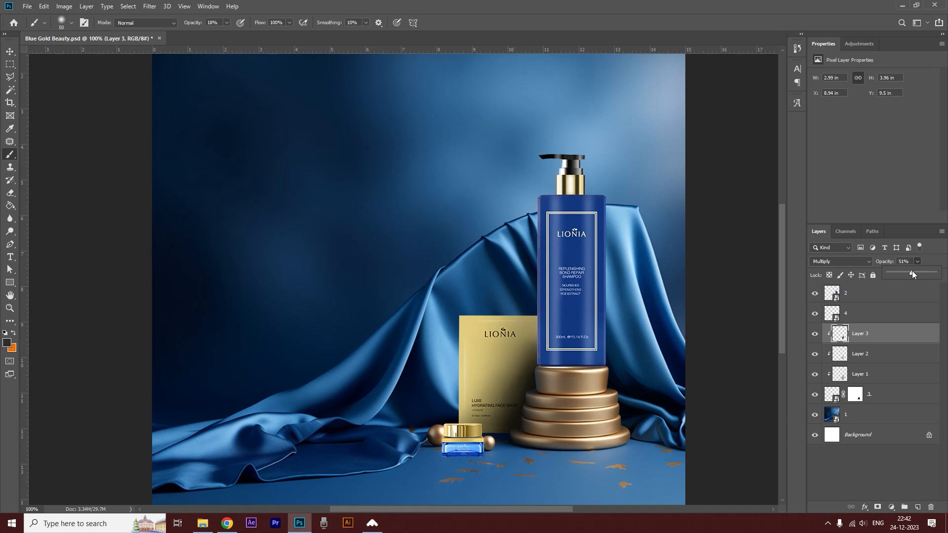
{"action": "left_click", "coordinate": [537, 355]}
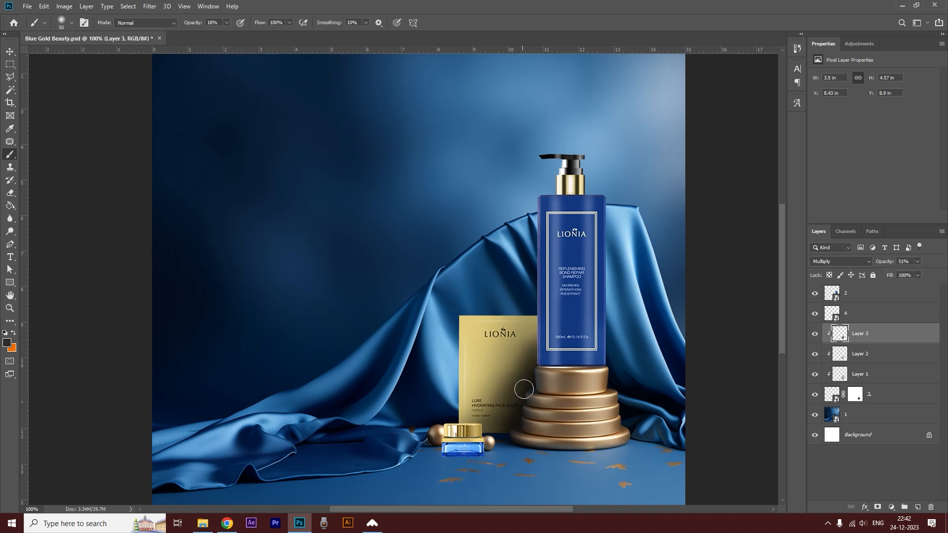
{"action": "left_click_drag", "start_coordinate": [539, 315], "coordinate": [543, 320]}
Step: Lower Layer 2's opacity to 76% and erase part of its shadow near the bottle with a 90 px eraser at 100% opacity
{"action": "left_click", "coordinate": [871, 355]}
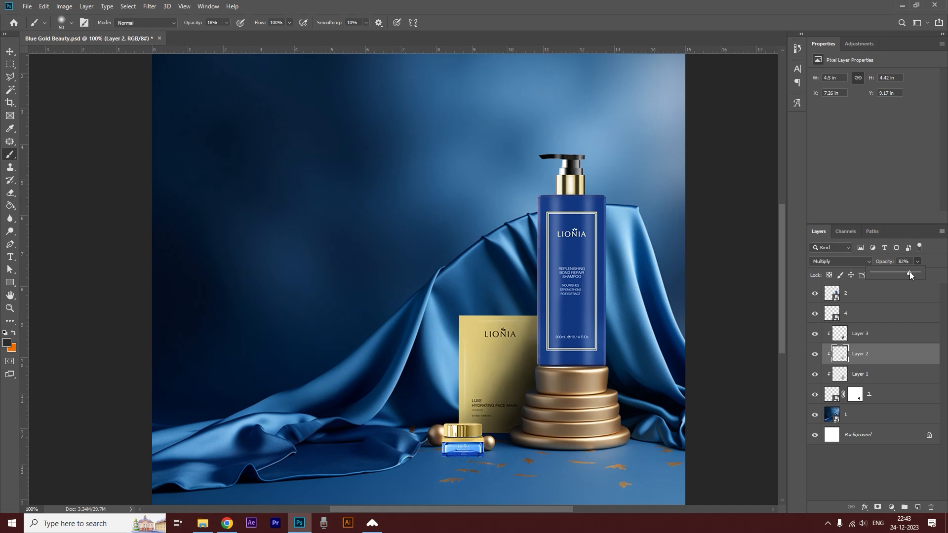
{"action": "left_click", "coordinate": [863, 355]}
{"action": "left_click", "coordinate": [10, 193]}
{"action": "key", "text": "bracketleft"}
{"action": "key", "text": "bracketleft"}
{"action": "key", "text": "bracketleft"}
{"action": "key", "text": "bracketleft"}
{"action": "key", "text": "bracketleft"}
{"action": "key", "text": "bracketleft"}
{"action": "key", "text": "bracketleft"}
{"action": "key", "text": "bracketleft"}
{"action": "key", "text": "bracketleft"}
{"action": "mouse_move", "coordinate": [509, 371]}
{"action": "left_mouse_down"}
{"action": "mouse_move", "coordinate": [542, 320]}
{"action": "mouse_move", "coordinate": [527, 344]}
{"action": "left_mouse_up"}
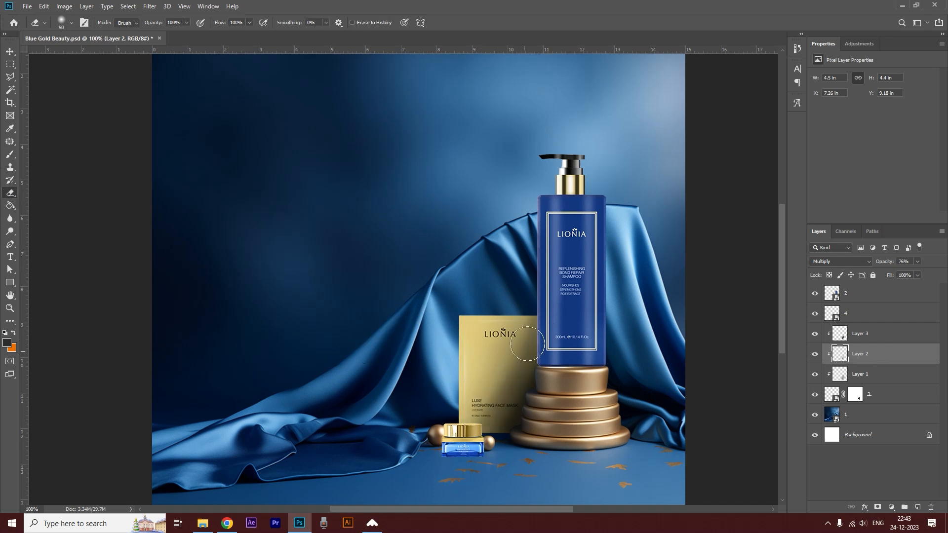
Step: Soften the Layer 3 shadow on the face mask with a 90 px eraser at 19% opacity
{"action": "left_click", "coordinate": [840, 378]}
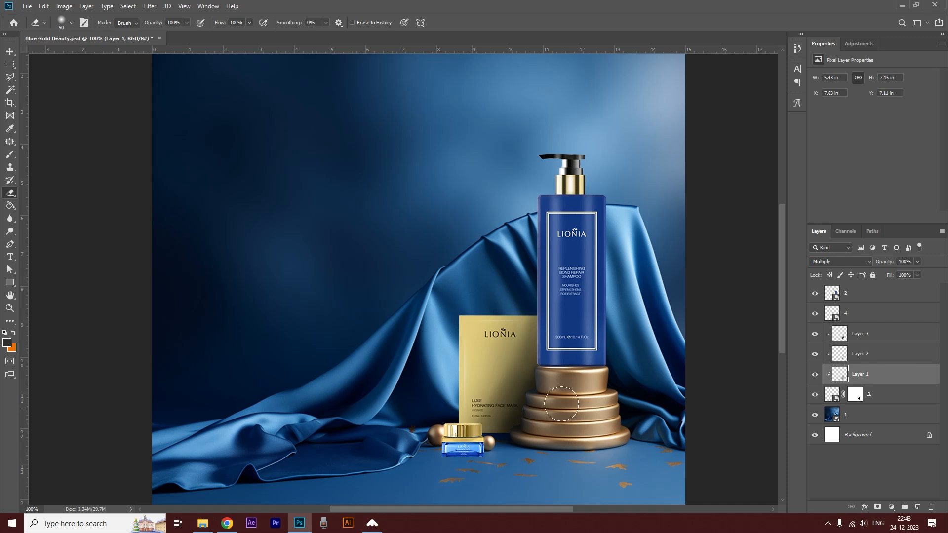
{"action": "left_click", "coordinate": [839, 331]}
{"action": "left_click", "coordinate": [186, 22]}
{"action": "left_click_drag", "start_coordinate": [155, 31], "coordinate": [150, 33]}
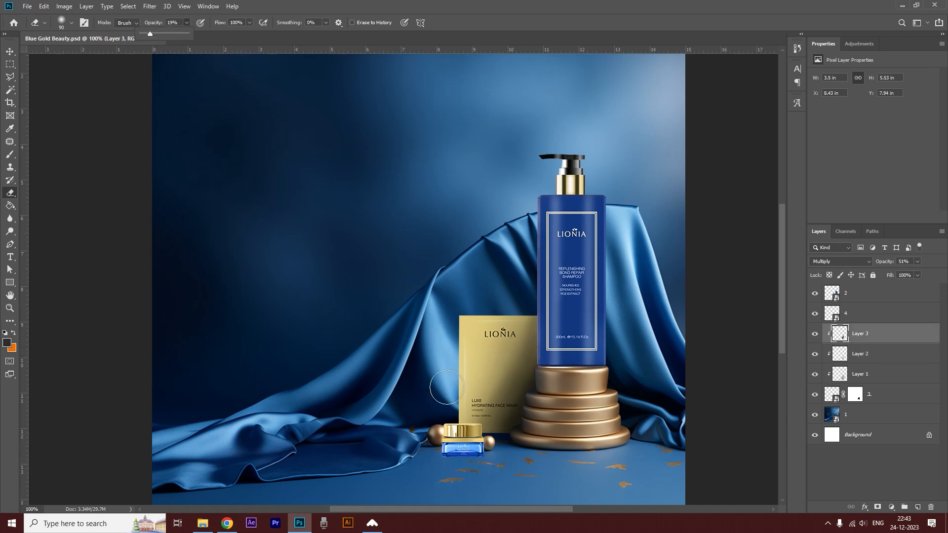
{"action": "mouse_move", "coordinate": [518, 333]}
{"action": "left_mouse_down"}
{"action": "mouse_move", "coordinate": [477, 433]}
{"action": "mouse_move", "coordinate": [535, 315]}
{"action": "mouse_move", "coordinate": [440, 477]}
{"action": "left_mouse_up"}
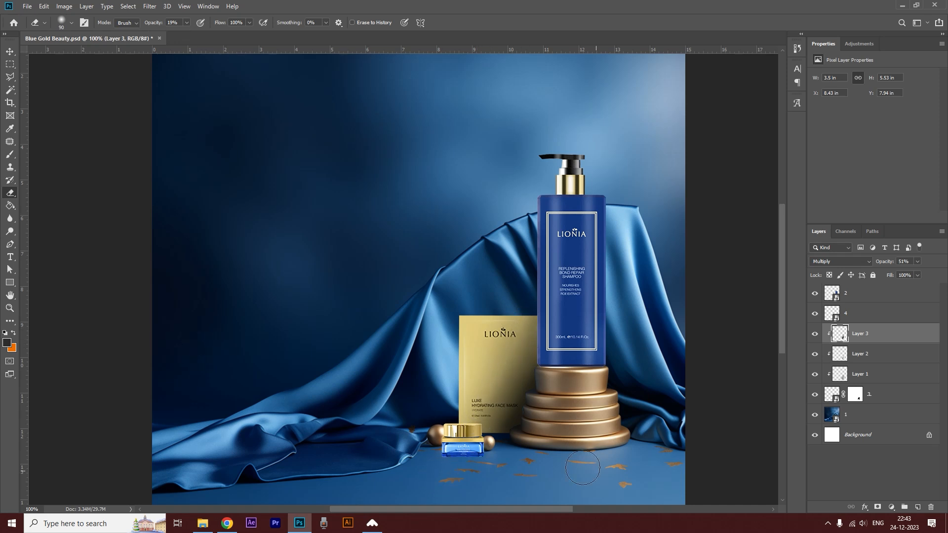
Step: Examine the face mask shadows and the shampoo bottle at several magnifications
{"action": "left_click_drag", "start_coordinate": [535, 393], "coordinate": [520, 279]}
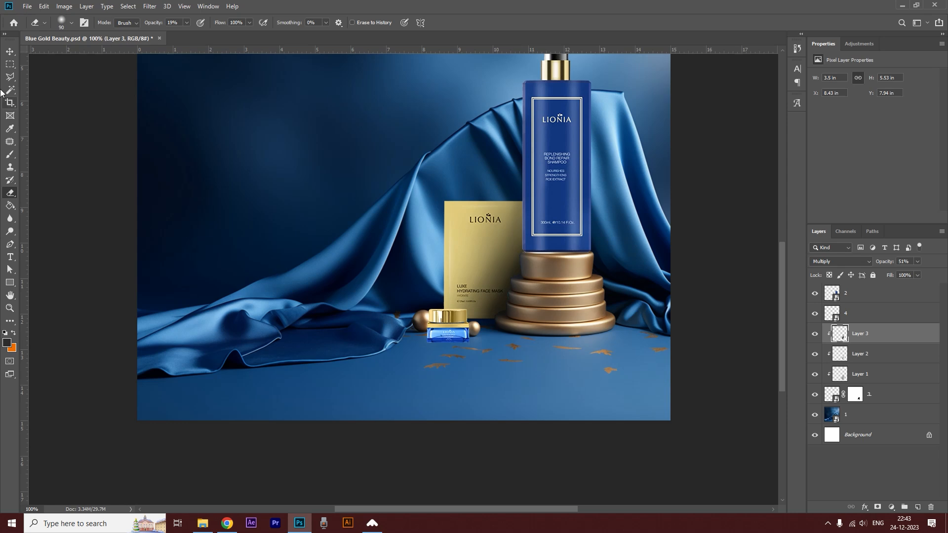
{"action": "left_click", "coordinate": [9, 52]}
{"action": "key", "text": "ctrl+minus"}
{"action": "key", "text": "ctrl+minus"}
{"action": "key", "text": "ctrl+plus"}
{"action": "key", "text": "ctrl+plus"}
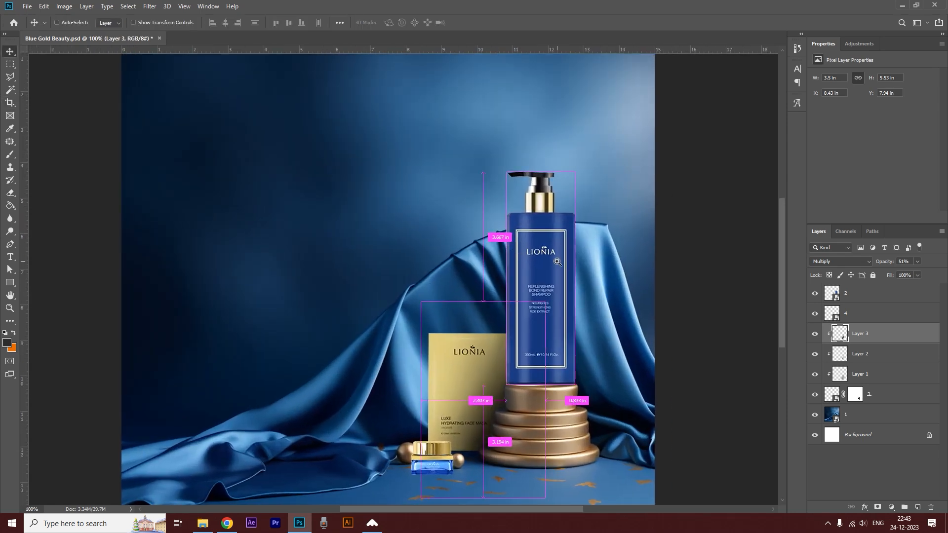
{"action": "key", "text": "ctrl+plus"}
{"action": "key", "text": "ctrl+space"}
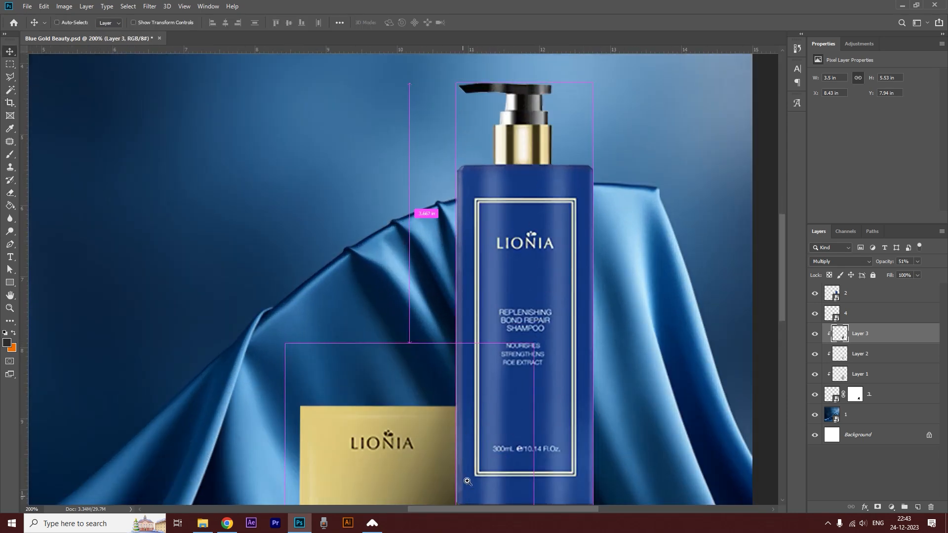
{"action": "left_click", "coordinate": [491, 360], "text": "ctrl+alt"}
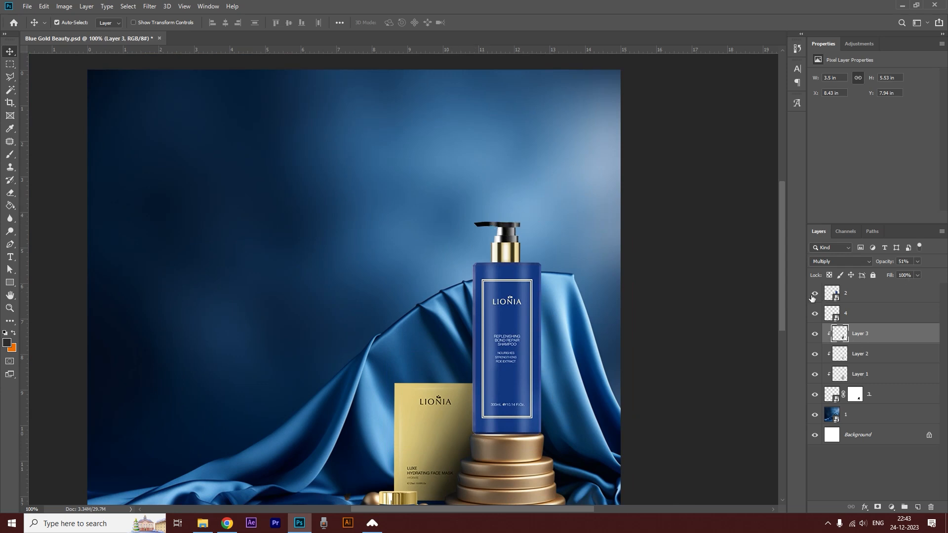
Step: Add a new layer clipped to the shampoo bottle and paint dark shading along its pump and body with a 35 px brush at 26% opacity
{"action": "left_click", "coordinate": [864, 296]}
{"action": "key", "text": "ctrl+shift+alt+n"}
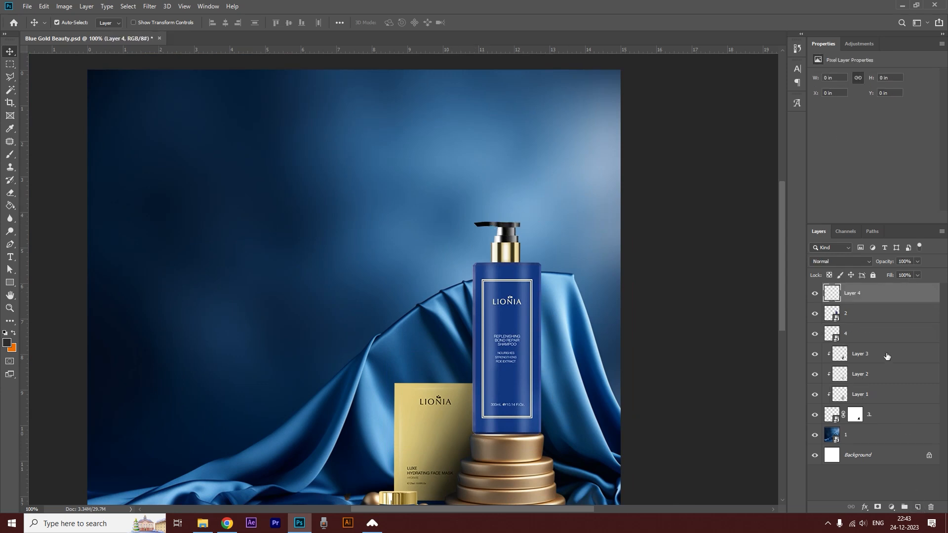
{"action": "left_click", "coordinate": [872, 301], "text": "alt"}
{"action": "left_click", "coordinate": [8, 155]}
{"action": "mouse_move", "coordinate": [483, 232]}
{"action": "left_mouse_down"}
{"action": "mouse_move", "coordinate": [477, 223]}
{"action": "mouse_move", "coordinate": [488, 253]}
{"action": "left_mouse_up"}
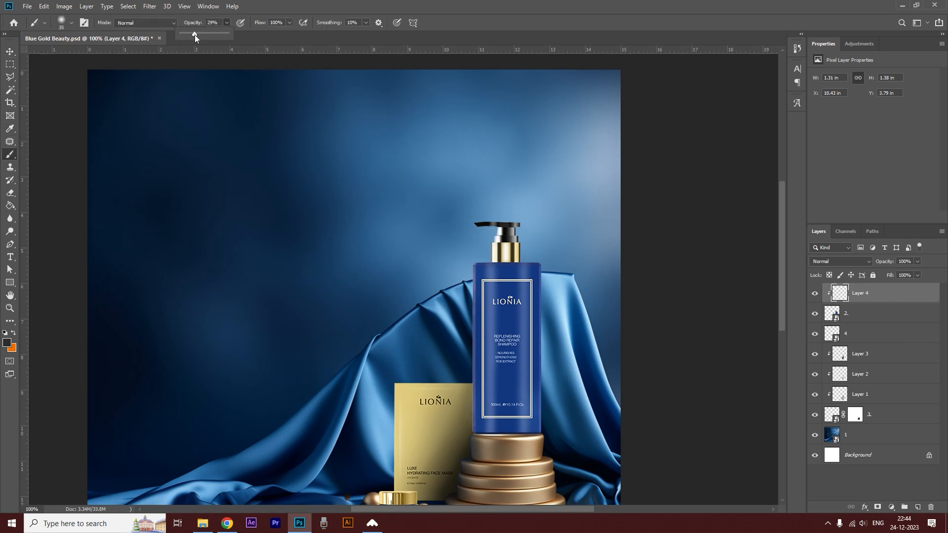
{"action": "left_click_drag", "start_coordinate": [195, 34], "coordinate": [193, 36]}
{"action": "mouse_move", "coordinate": [475, 220]}
{"action": "left_mouse_down"}
{"action": "mouse_move", "coordinate": [492, 237]}
{"action": "mouse_move", "coordinate": [485, 258]}
{"action": "mouse_move", "coordinate": [496, 242]}
{"action": "mouse_move", "coordinate": [481, 227]}
{"action": "left_mouse_up"}
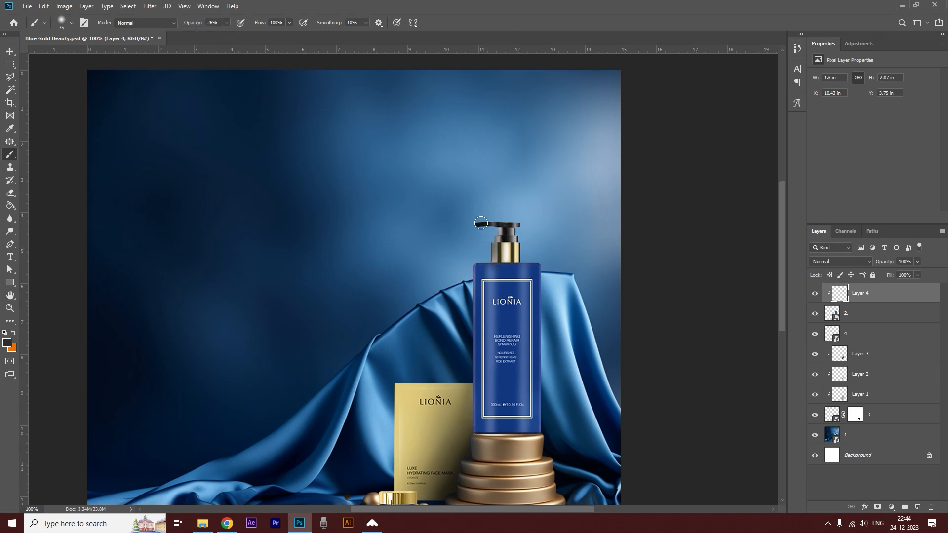
{"action": "mouse_move", "coordinate": [475, 259]}
{"action": "left_mouse_down"}
{"action": "mouse_move", "coordinate": [472, 440]}
{"action": "mouse_move", "coordinate": [471, 256]}
{"action": "mouse_move", "coordinate": [494, 236]}
{"action": "mouse_move", "coordinate": [494, 263]}
{"action": "left_mouse_up"}
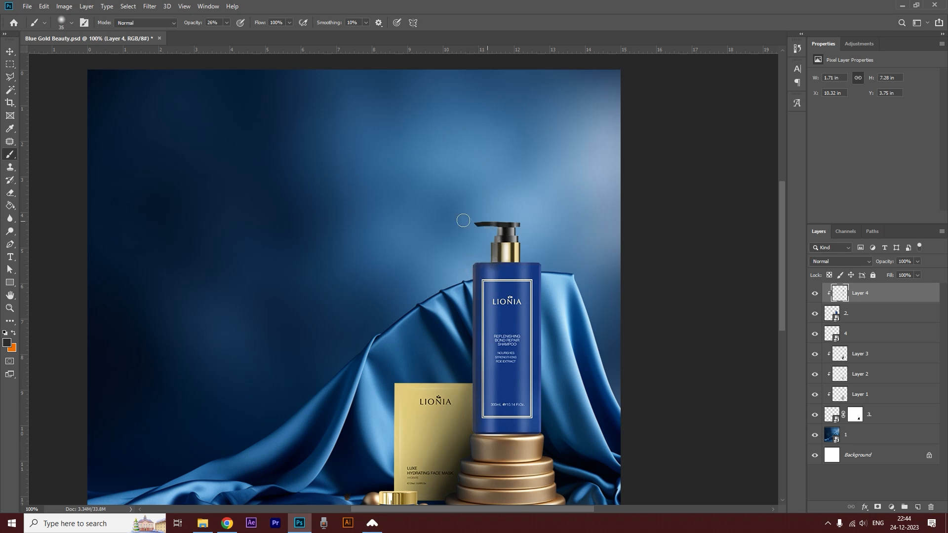
Step: Set the bottle's shading layer to Multiply at 100% opacity and set the eraser size to 35 px
{"action": "left_click", "coordinate": [842, 261]}
{"action": "left_click", "coordinate": [826, 299]}
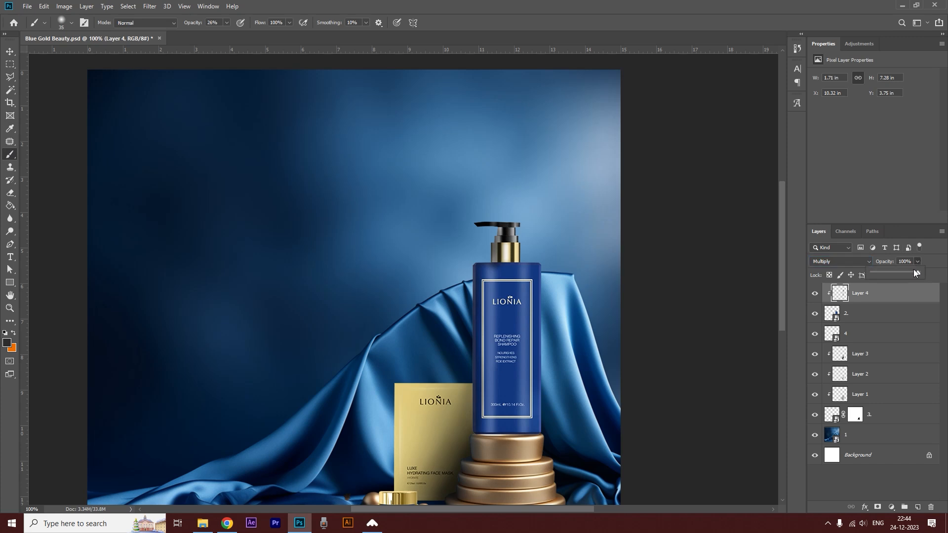
{"action": "left_click_drag", "start_coordinate": [909, 272], "coordinate": [918, 275]}
{"action": "left_click", "coordinate": [9, 192]}
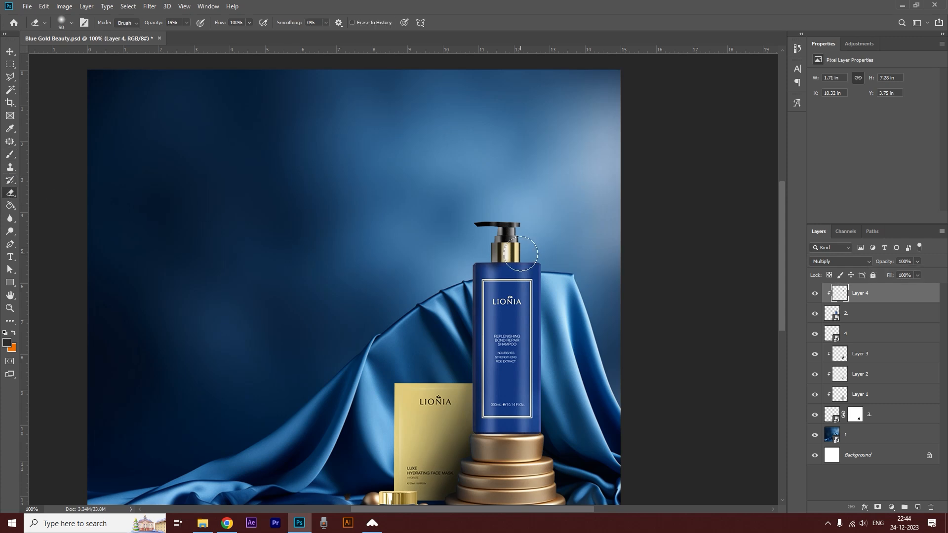
{"action": "key", "text": "bracketleft"}
{"action": "key", "text": "bracketleft"}
{"action": "key", "text": "bracketleft"}
{"action": "key", "text": "bracketleft"}
{"action": "key", "text": "bracketleft"}
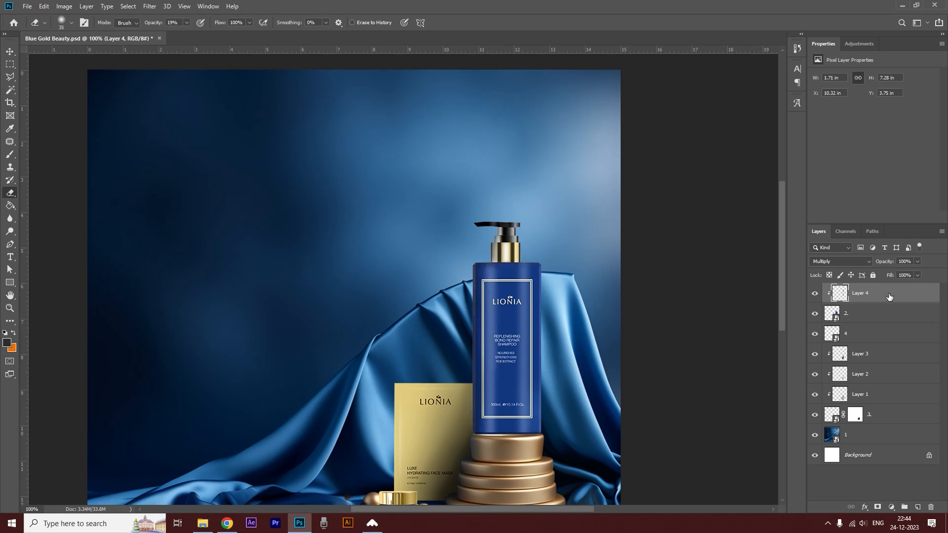
Step: Scale the shampoo bottle and its clipped shading layer down slightly together, keeping the bottle on the stand
{"action": "left_click", "coordinate": [10, 52]}
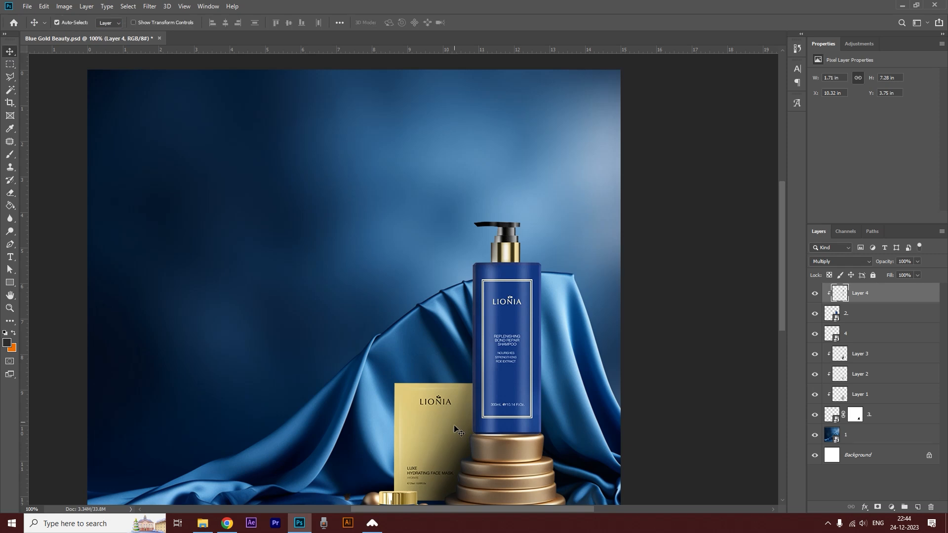
{"action": "left_click", "coordinate": [852, 314], "text": "shift"}
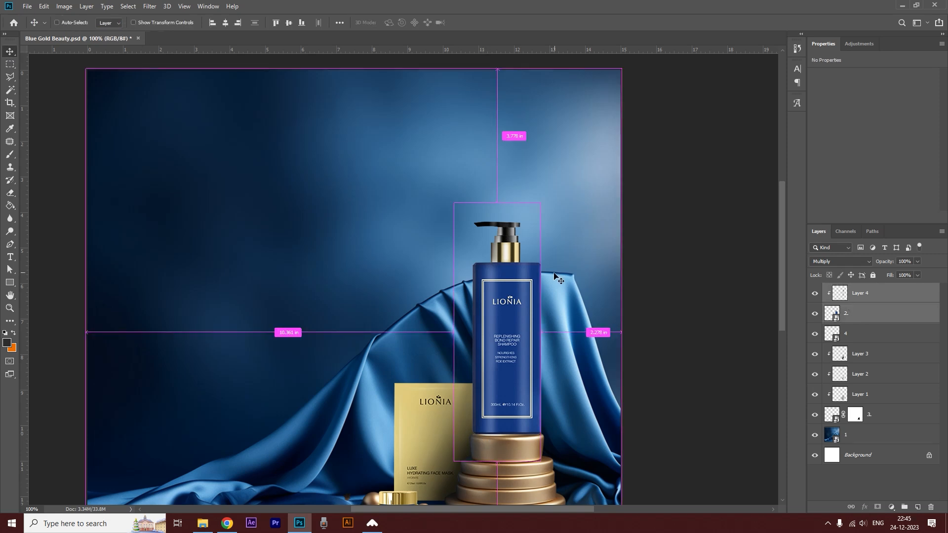
{"action": "key", "text": "ctrl+t"}
{"action": "left_click_drag", "start_coordinate": [455, 202], "coordinate": [463, 222]}
{"action": "key", "text": "Return"}
Step: Outline a small polygonal lasso selection on the stand's top surface beside the bottle's base
{"action": "scroll", "coordinate": [469, 425], "scroll_direction": "up", "scroll_amount": 1}
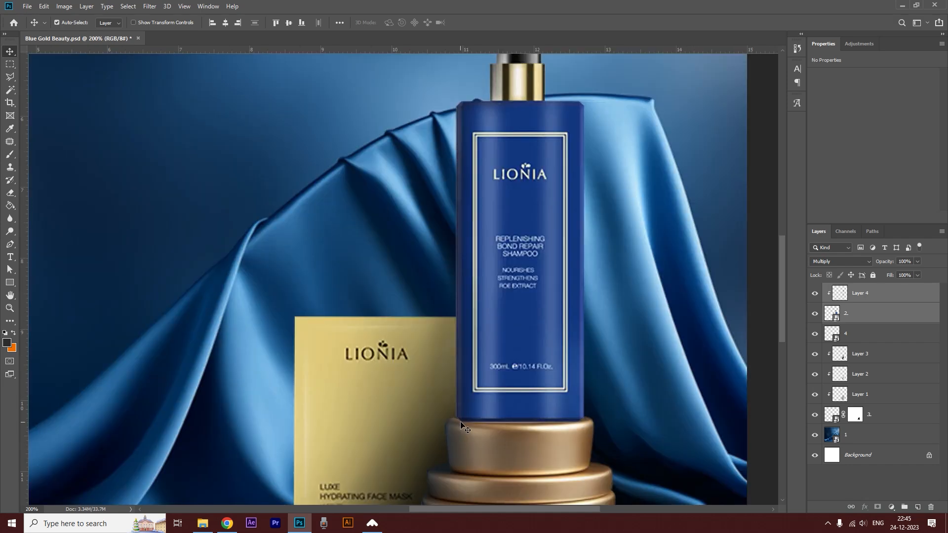
{"action": "scroll", "coordinate": [469, 424], "scroll_direction": "up", "scroll_amount": 1}
{"action": "key", "text": "l"}
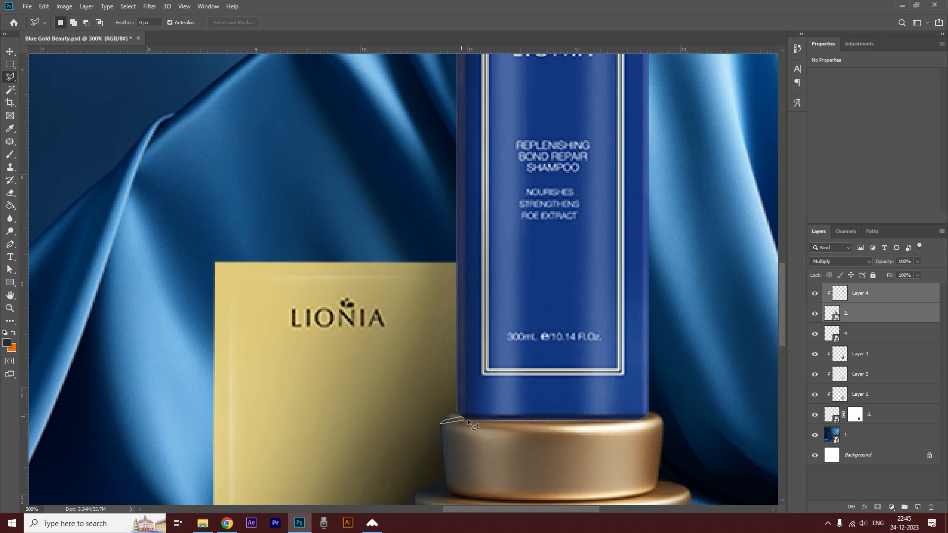
{"action": "left_click", "coordinate": [464, 420]}
Step: Add a new layer beneath the bottle layer and paint a contact shadow inside the selection with the brush at 26% opacity
{"action": "left_click", "coordinate": [918, 507]}
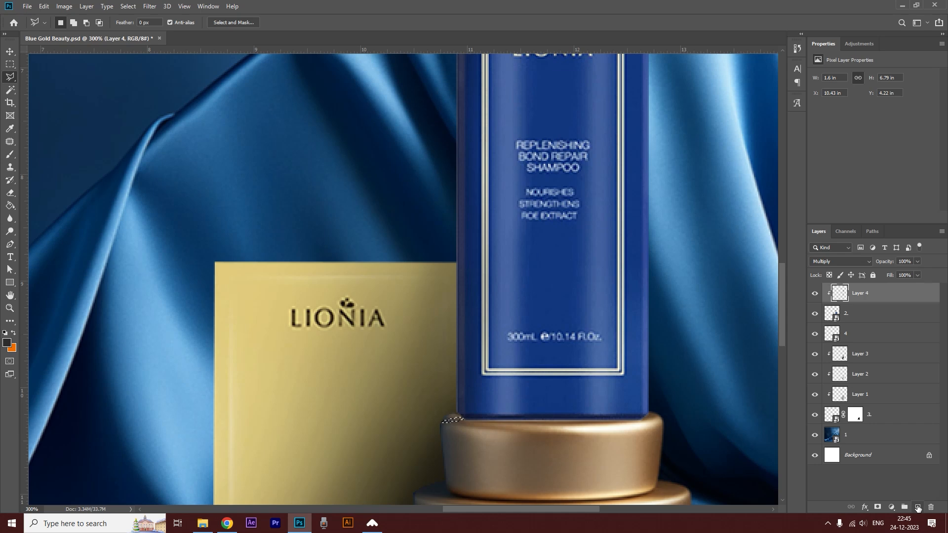
{"action": "left_click_drag", "start_coordinate": [895, 298], "coordinate": [878, 353]}
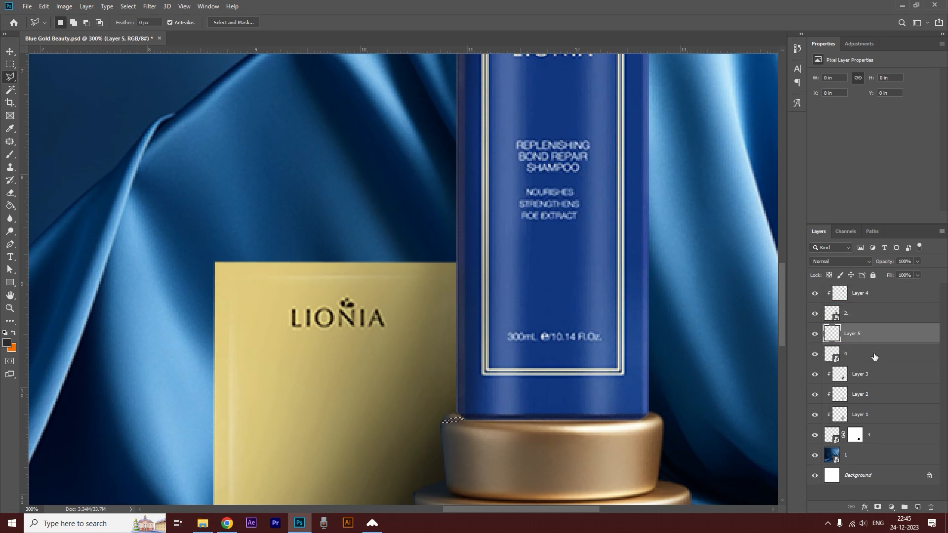
{"action": "left_click", "coordinate": [10, 154]}
{"action": "left_click_drag", "start_coordinate": [451, 417], "coordinate": [446, 414]}
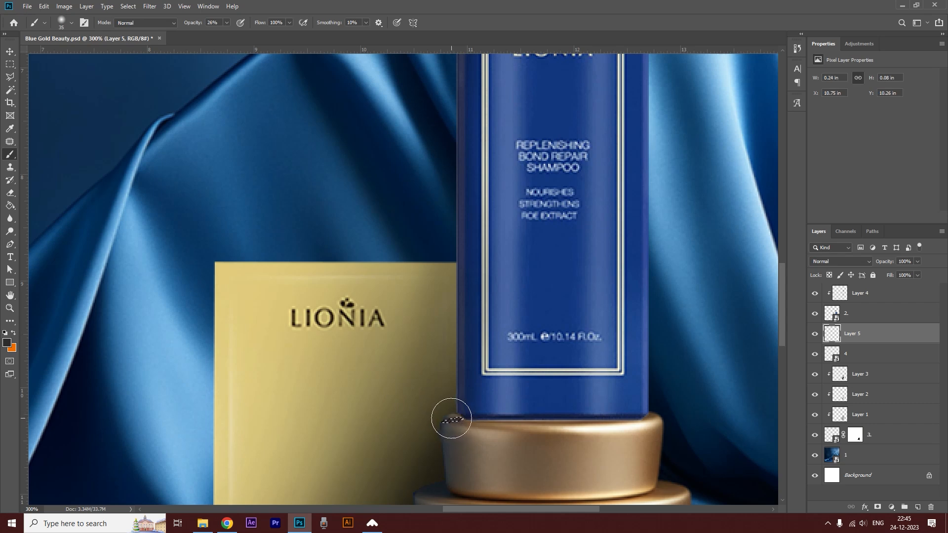
Step: Deselect the painted contact shadow beside the bottle's base, set its layer to Multiply, and soften it with a Gaussian Blur of about 2 px
{"action": "key", "text": "ctrl+d"}
{"action": "left_click", "coordinate": [833, 262]}
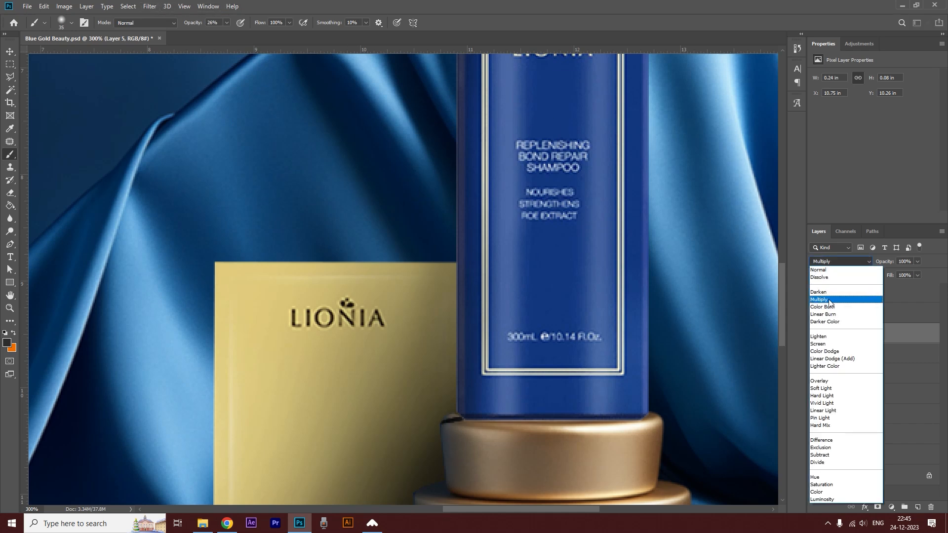
{"action": "left_click", "coordinate": [829, 301]}
{"action": "left_click", "coordinate": [152, 6]}
{"action": "mouse_move", "coordinate": [181, 119]}
{"action": "left_click", "coordinate": [295, 155]}
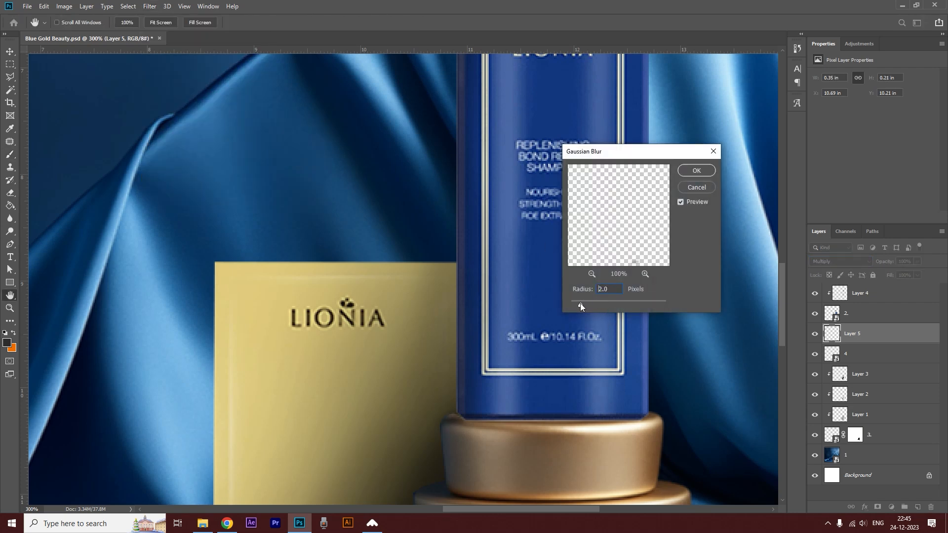
{"action": "left_click", "coordinate": [696, 170]}
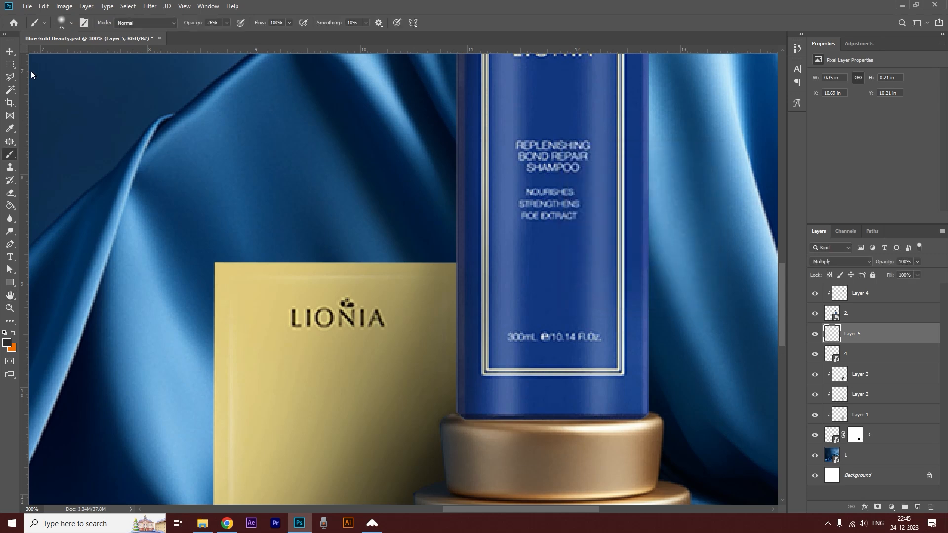
Step: Paint a thin straight contact shadow along the bottle's bottom edge on the stand with a 7 px brush at 26% opacity
{"action": "left_click", "coordinate": [10, 52]}
{"action": "left_click", "coordinate": [563, 409], "text": "ctrl"}
{"action": "left_click", "coordinate": [563, 410], "text": "ctrl+alt"}
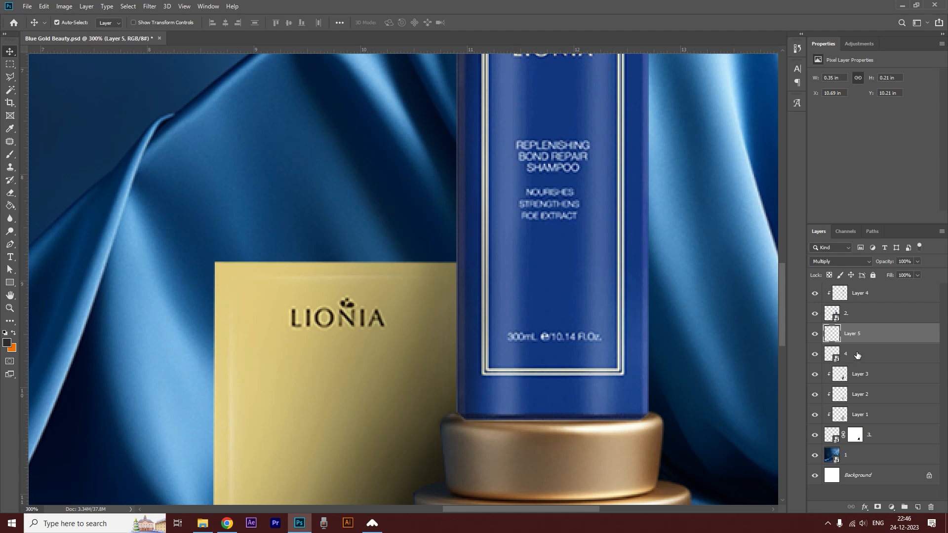
{"action": "left_click", "coordinate": [10, 154]}
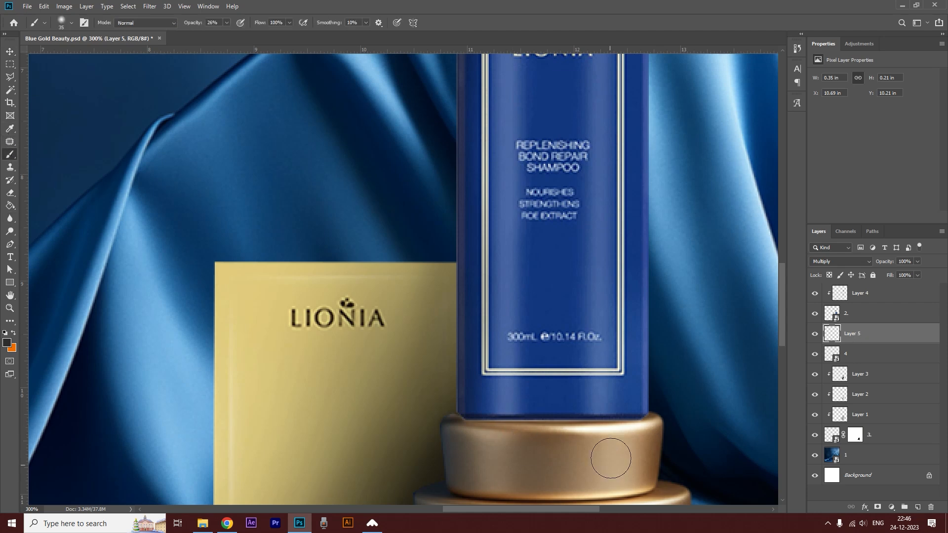
{"action": "key", "text": "bracketleft"}
{"action": "key", "text": "bracketleft"}
{"action": "key", "text": "bracketleft"}
{"action": "key", "text": "bracketleft"}
{"action": "key", "text": "bracketleft"}
{"action": "key", "text": "bracketleft"}
{"action": "key", "text": "bracketleft"}
{"action": "key", "text": "bracketleft"}
{"action": "left_click", "coordinate": [640, 418], "text": "shift"}
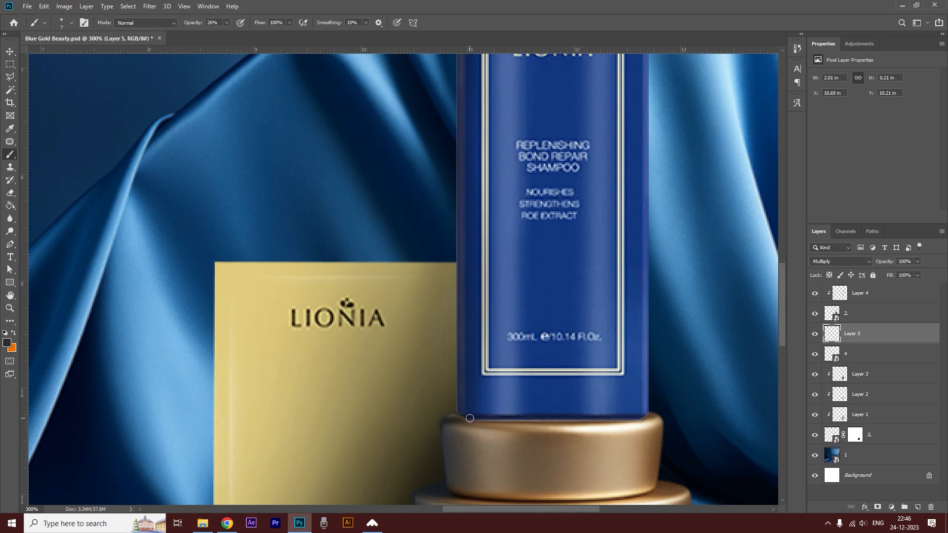
{"action": "left_click", "coordinate": [640, 418], "text": "shift"}
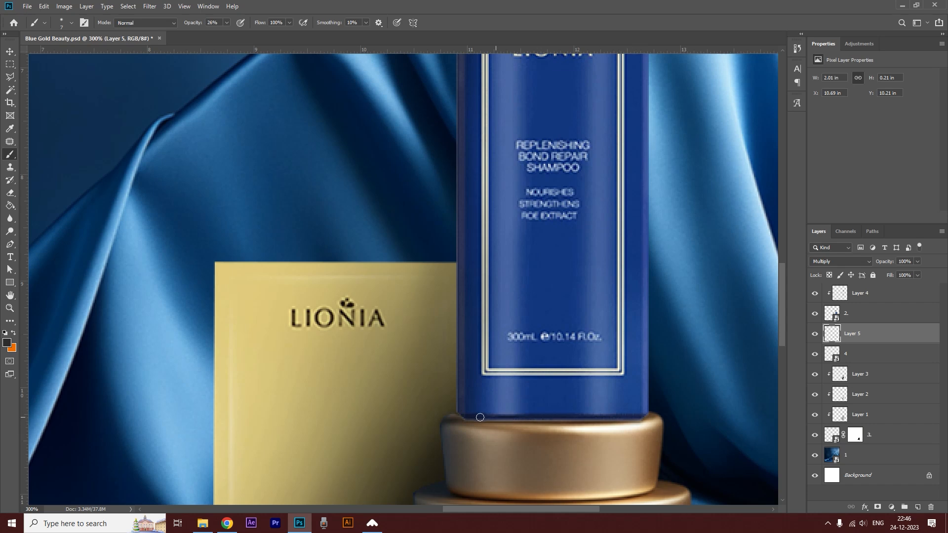
Step: Draw a thin rectangular marquee selection about 0.93 by 0.04 in, extending from the cream jar's base toward the blue silk
{"action": "left_click_drag", "start_coordinate": [467, 295], "coordinate": [339, 353]}
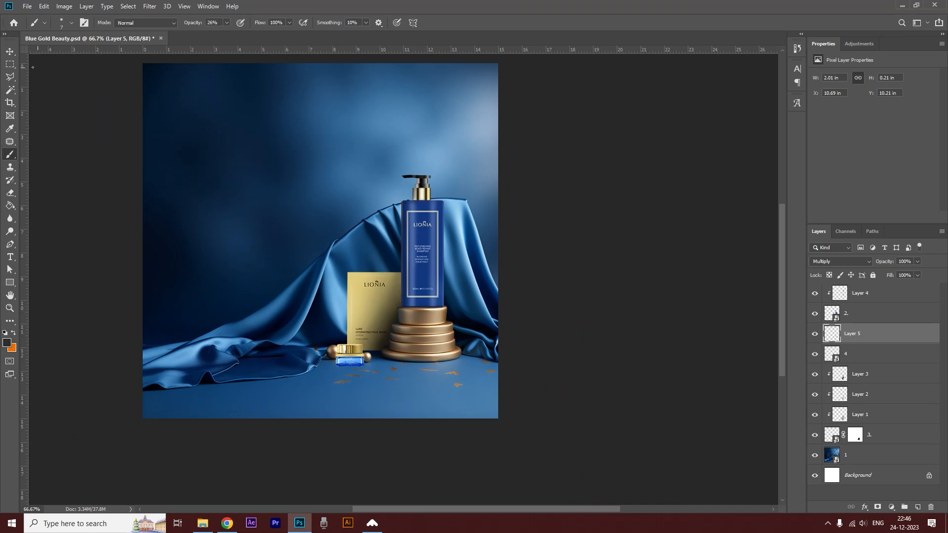
{"action": "left_click", "coordinate": [10, 51]}
{"action": "left_click", "coordinate": [301, 334], "text": "ctrl"}
{"action": "left_click", "coordinate": [366, 389], "text": "ctrl"}
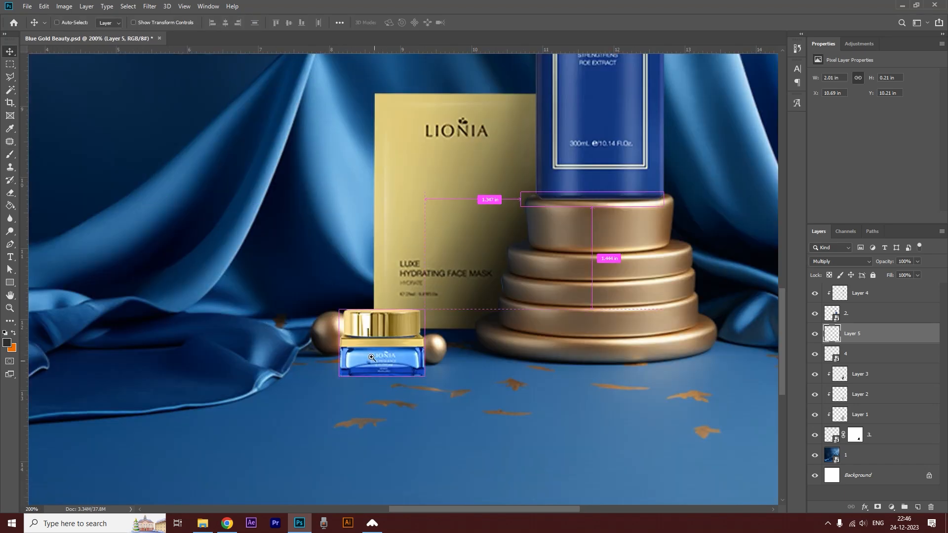
{"action": "left_click", "coordinate": [378, 365]}
{"action": "left_click", "coordinate": [310, 350], "text": "ctrl"}
{"action": "left_click_drag", "start_coordinate": [370, 371], "coordinate": [435, 364]}
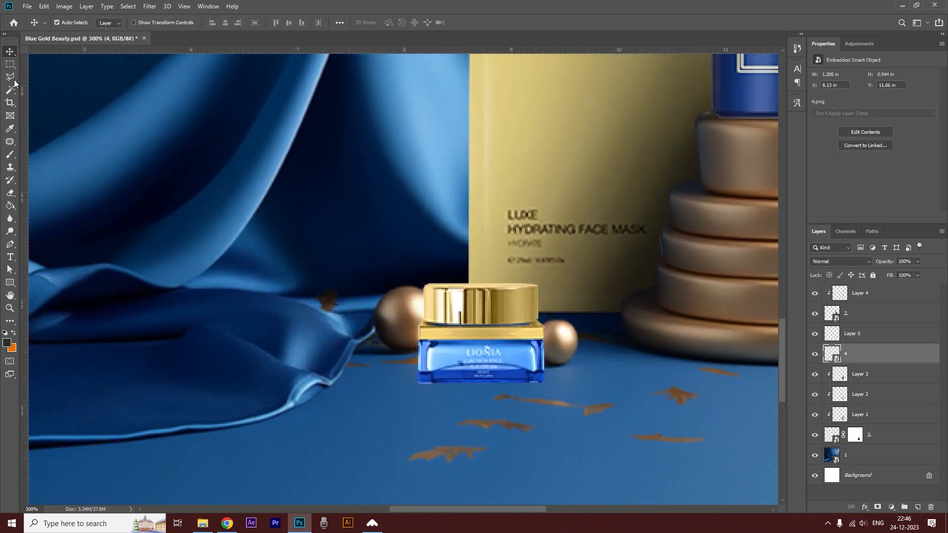
{"action": "left_click", "coordinate": [9, 64]}
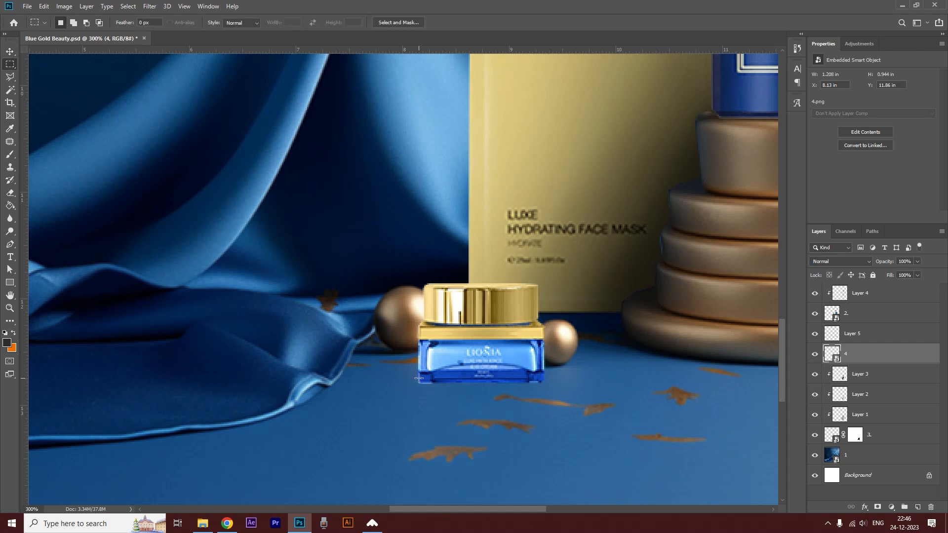
{"action": "left_click_drag", "start_coordinate": [425, 378], "coordinate": [326, 380]}
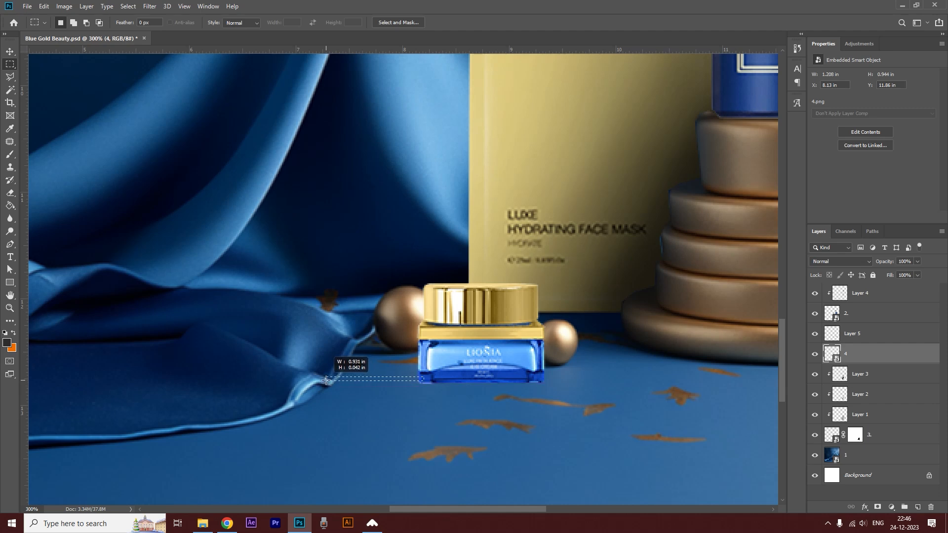
Step: Add a new layer directly above background image layer 1 and nudge the thin selection down to the cream jar's bottom edge
{"action": "left_click", "coordinate": [9, 51]}
{"action": "left_click", "coordinate": [881, 374]}
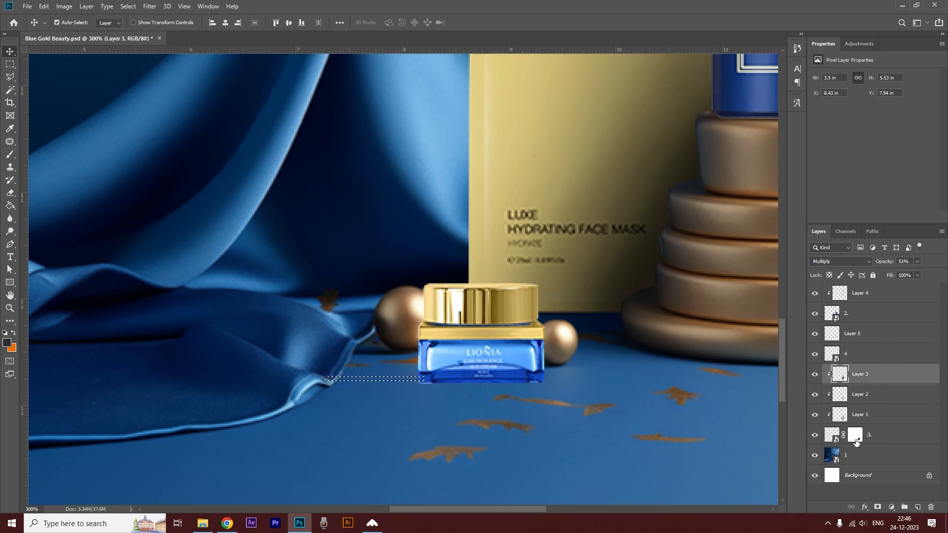
{"action": "left_click", "coordinate": [884, 457]}
{"action": "left_click", "coordinate": [917, 507]}
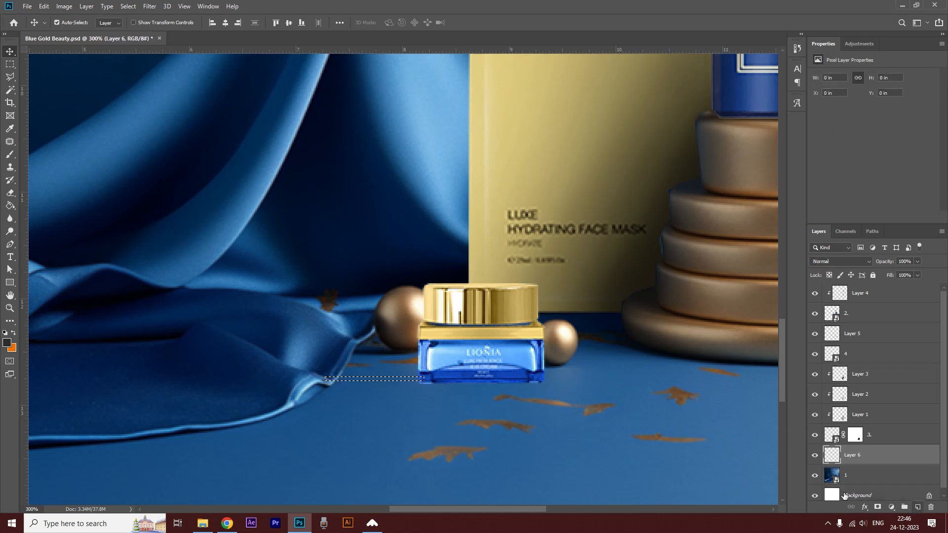
{"action": "key", "text": "Up"}
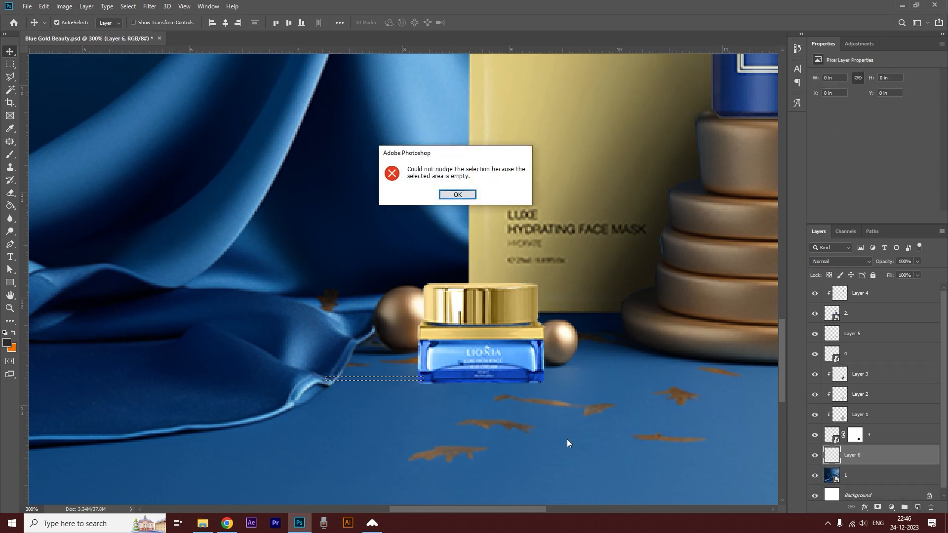
{"action": "left_click", "coordinate": [448, 194]}
{"action": "left_click", "coordinate": [9, 65]}
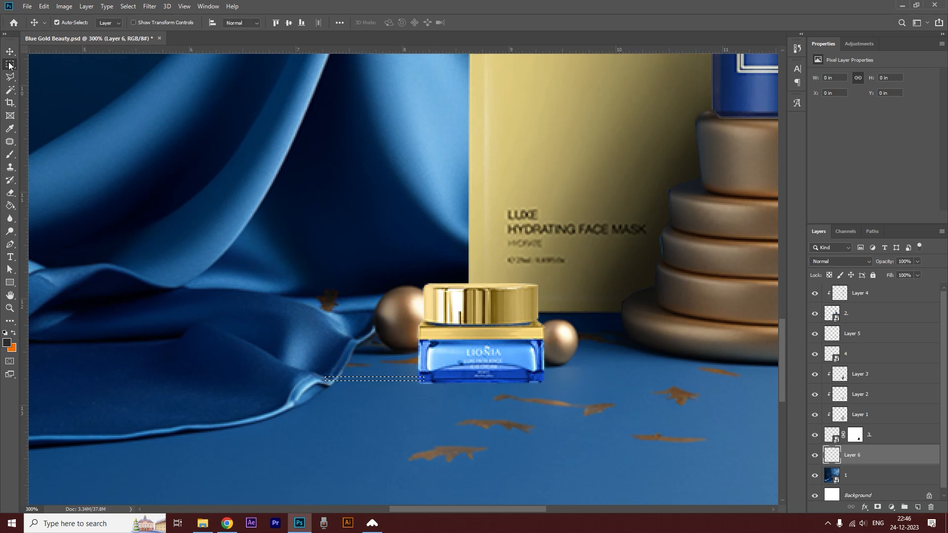
{"action": "key", "text": "Down"}
{"action": "key", "text": "Down"}
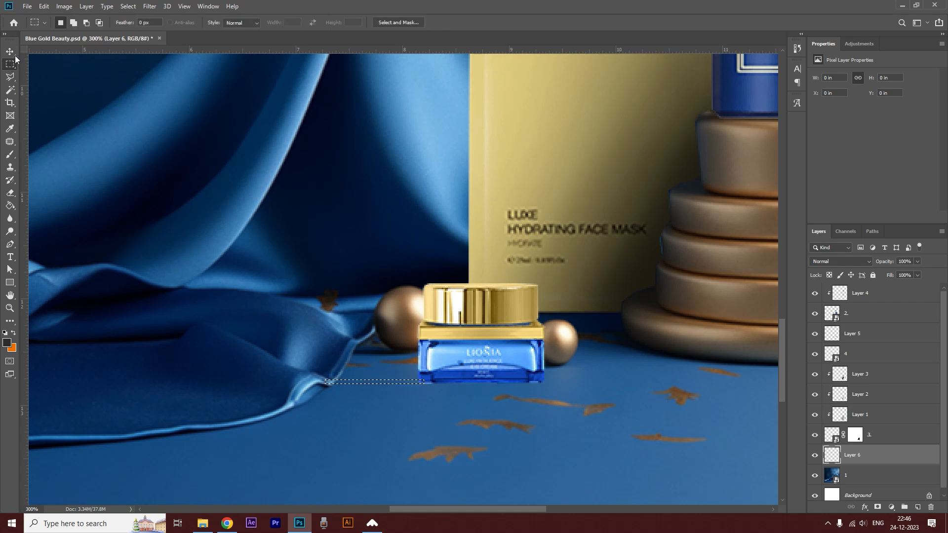
{"action": "key", "text": "v"}
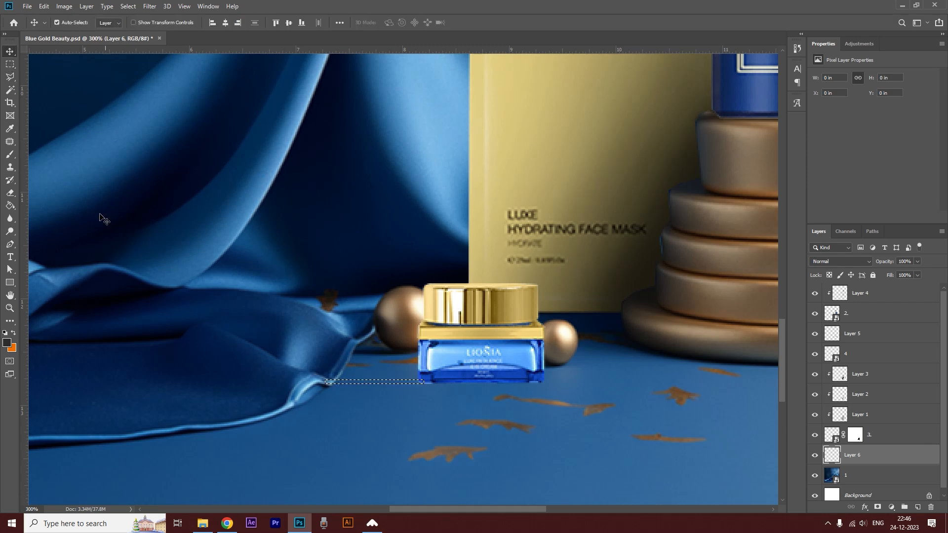
Step: Fill the thin selection beside the cream jar with the dark foreground colour and set its layer to Multiply
{"action": "left_click", "coordinate": [10, 207]}
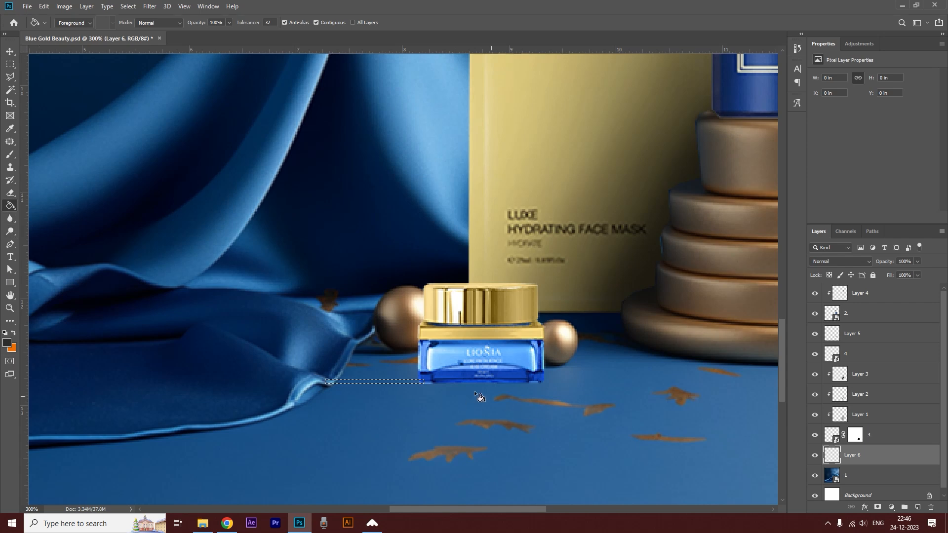
{"action": "key", "text": "alt+BackSpace"}
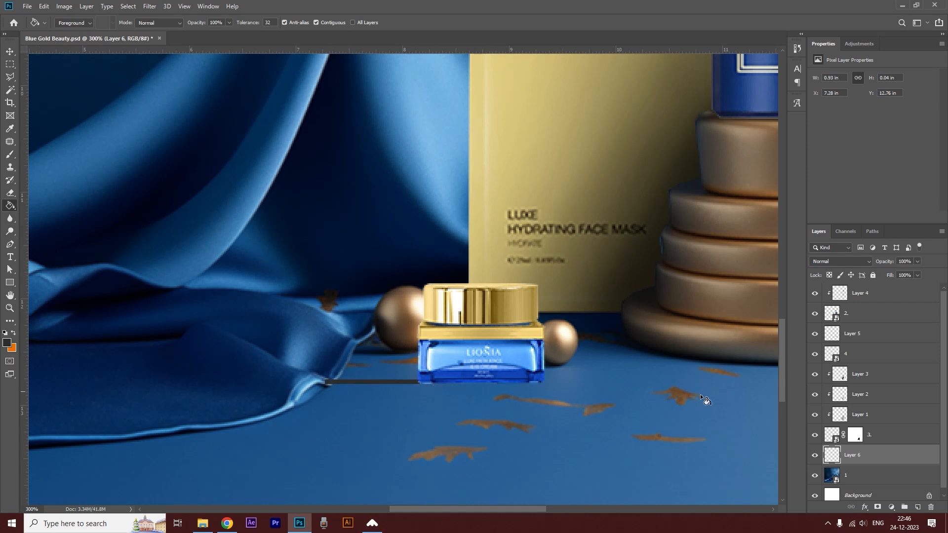
{"action": "left_click", "coordinate": [838, 261]}
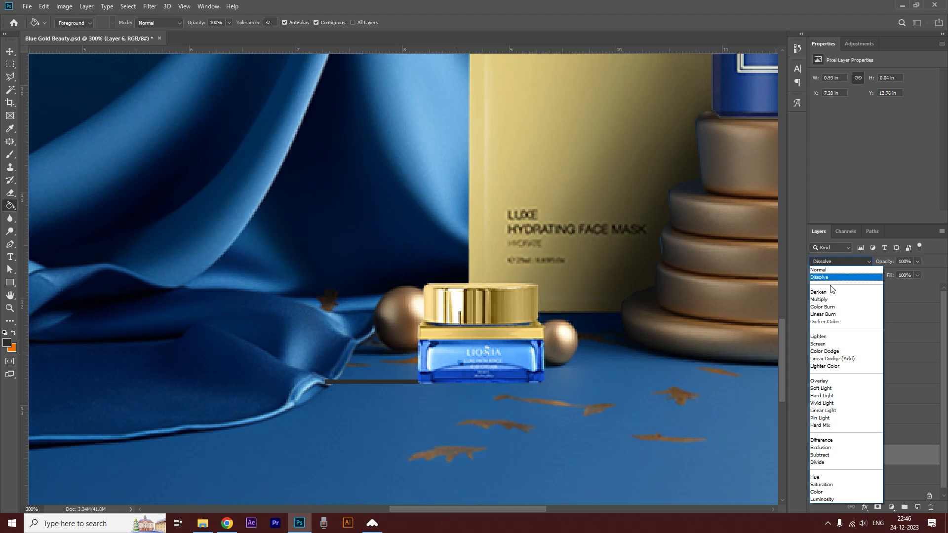
{"action": "left_click", "coordinate": [834, 286]}
Step: Soften the cream jar's ground shadow with a slight Gaussian Blur and lower its layer opacity to 68%
{"action": "left_click", "coordinate": [150, 6]}
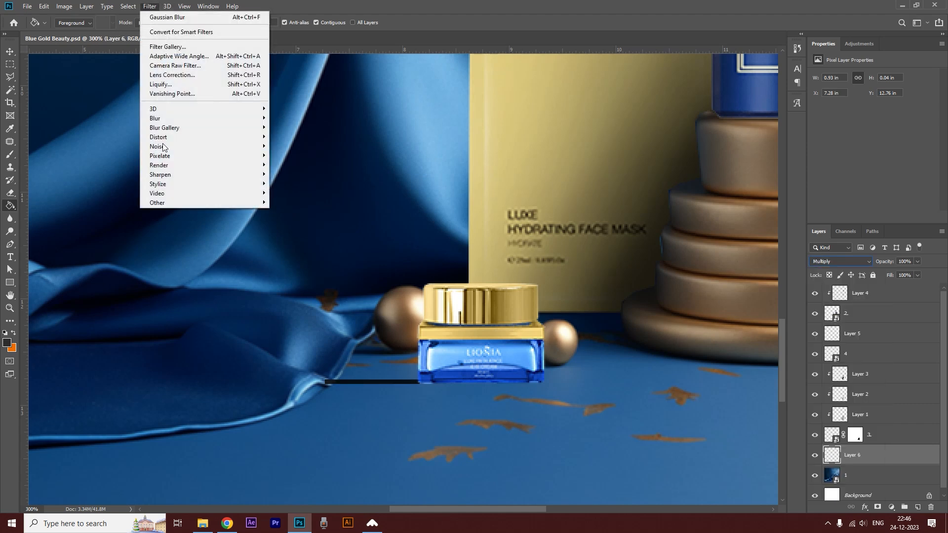
{"action": "mouse_move", "coordinate": [164, 119]}
{"action": "left_click", "coordinate": [296, 156]}
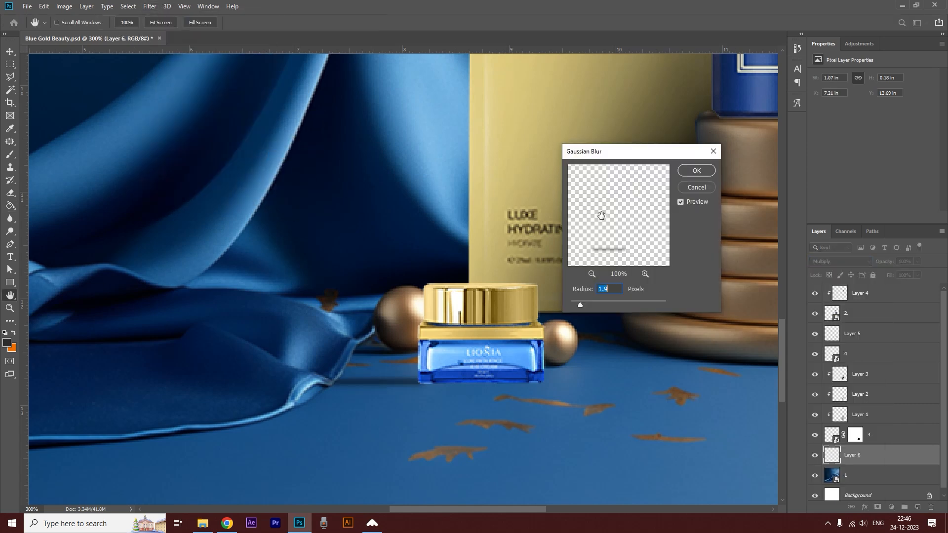
{"action": "left_click_drag", "start_coordinate": [580, 303], "coordinate": [577, 304]}
{"action": "left_click", "coordinate": [696, 171]}
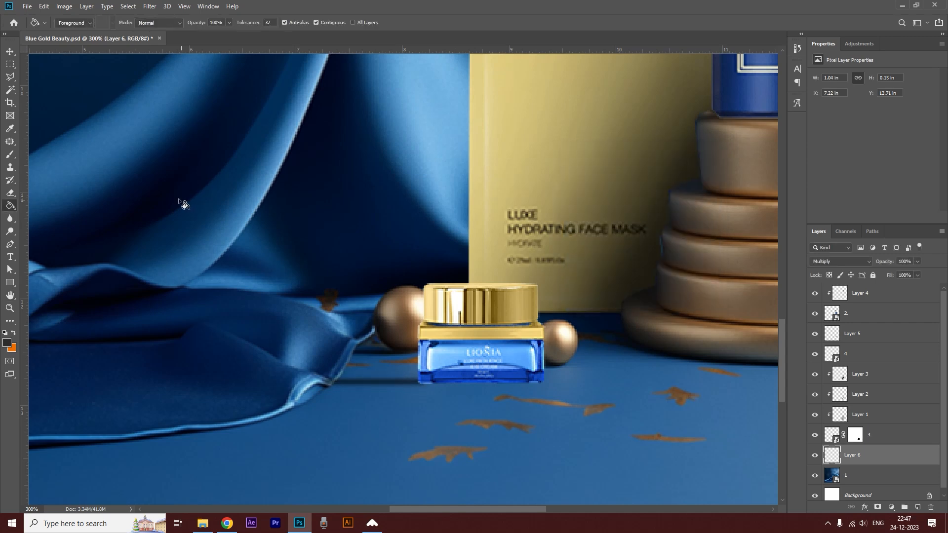
{"action": "key", "text": "v"}
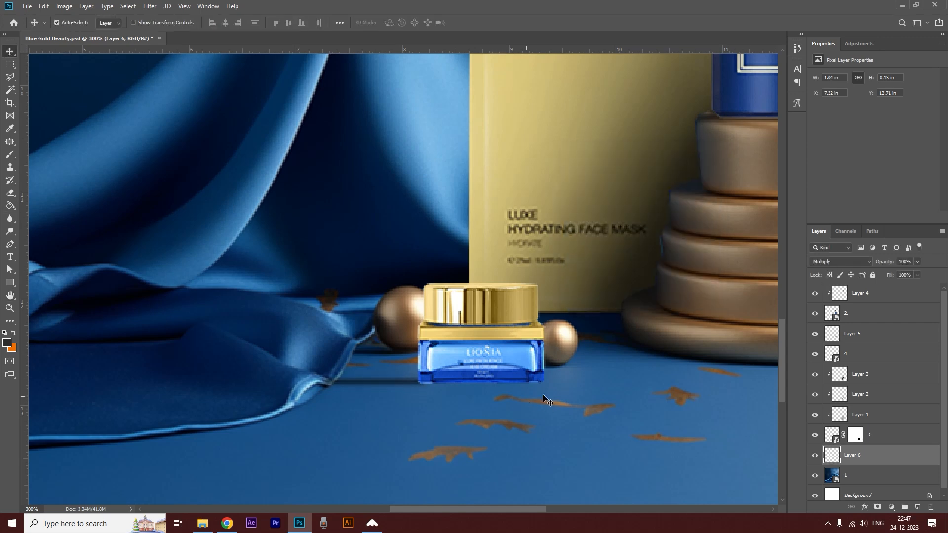
{"action": "left_click_drag", "start_coordinate": [906, 273], "coordinate": [904, 274]}
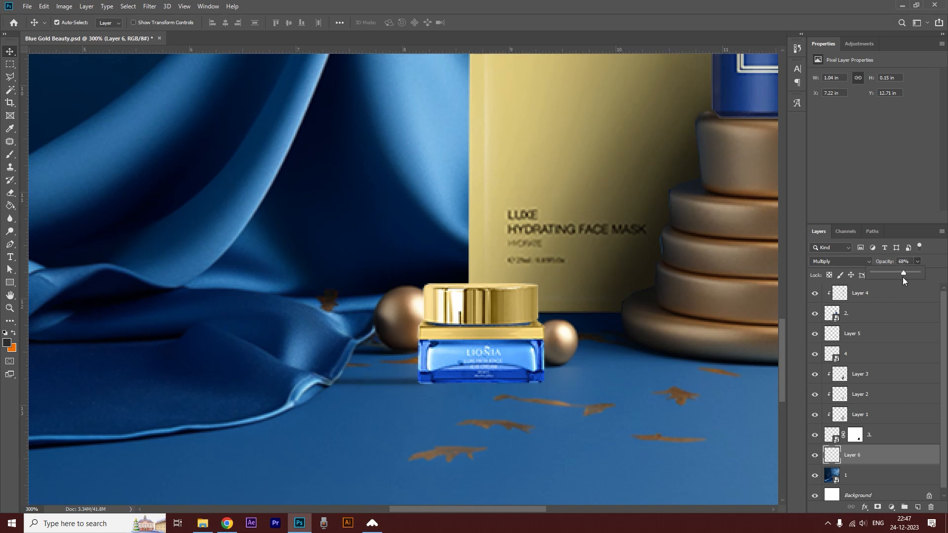
Step: Add a new layer above the cream jar layer and clip it to the jar
{"action": "left_click", "coordinate": [442, 319]}
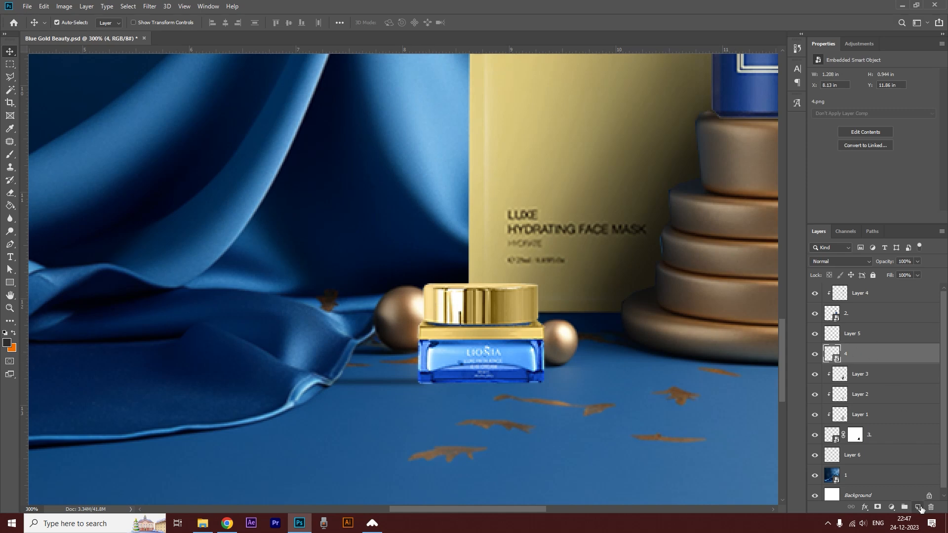
{"action": "left_click", "coordinate": [918, 506]}
{"action": "left_click", "coordinate": [875, 363], "text": "alt"}
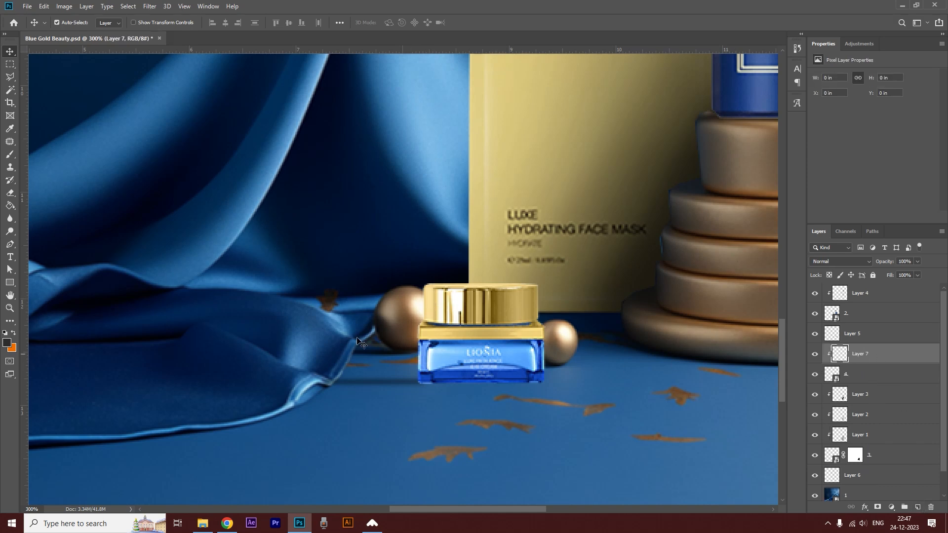
Step: Shade the cream jar's left side with a soft 35 px brush at 26% opacity and set the clipped layer to Multiply
{"action": "left_click", "coordinate": [10, 155]}
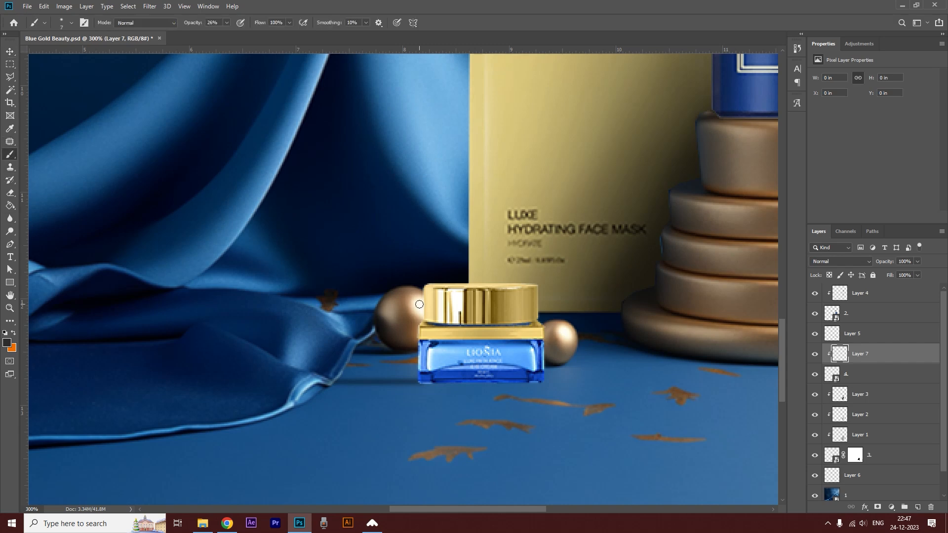
{"action": "key", "text": "bracketright"}
{"action": "key", "text": "bracketright"}
{"action": "key", "text": "bracketright"}
{"action": "key", "text": "bracketright"}
{"action": "key", "text": "bracketright"}
{"action": "key", "text": "bracketright"}
{"action": "mouse_move", "coordinate": [418, 324]}
{"action": "left_mouse_down"}
{"action": "mouse_move", "coordinate": [404, 319]}
{"action": "mouse_move", "coordinate": [412, 375]}
{"action": "left_mouse_up"}
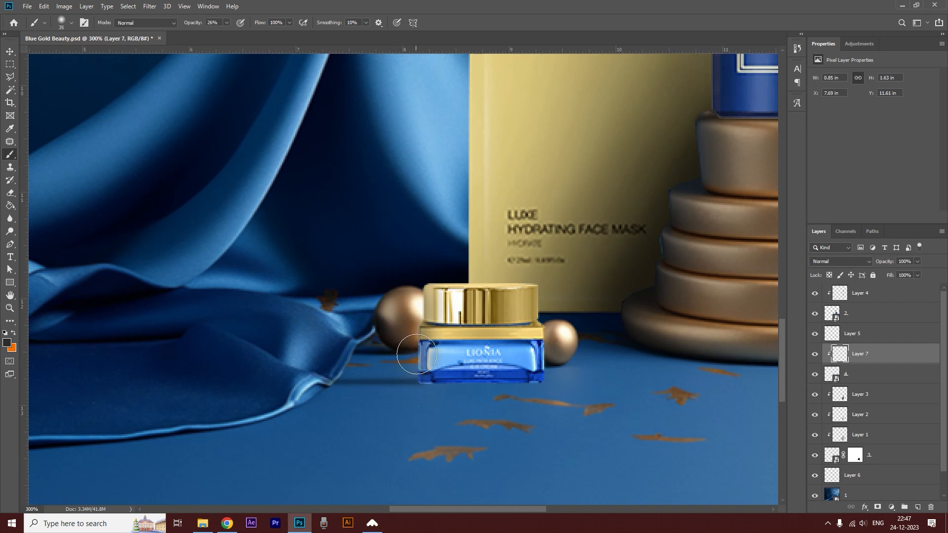
{"action": "left_click_drag", "start_coordinate": [431, 289], "coordinate": [428, 354]}
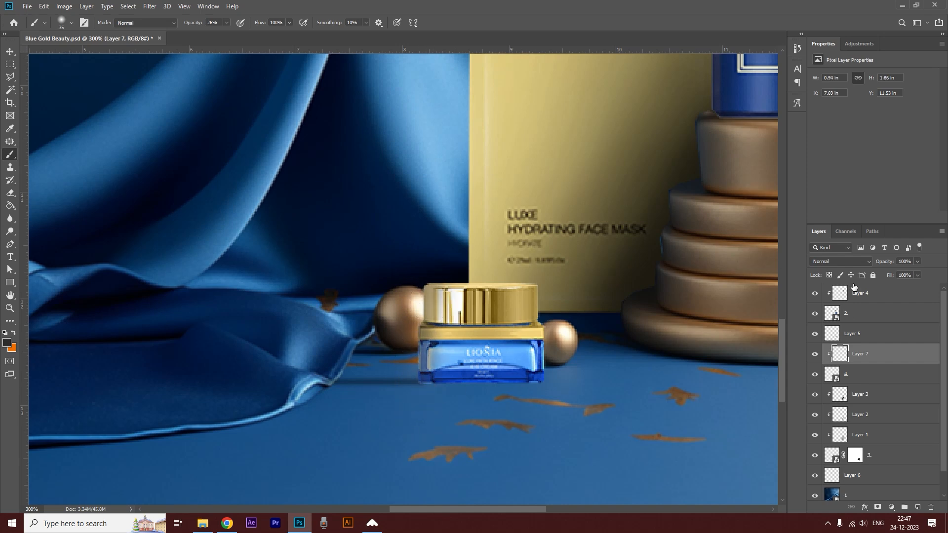
{"action": "left_click", "coordinate": [841, 259]}
{"action": "left_click", "coordinate": [835, 289]}
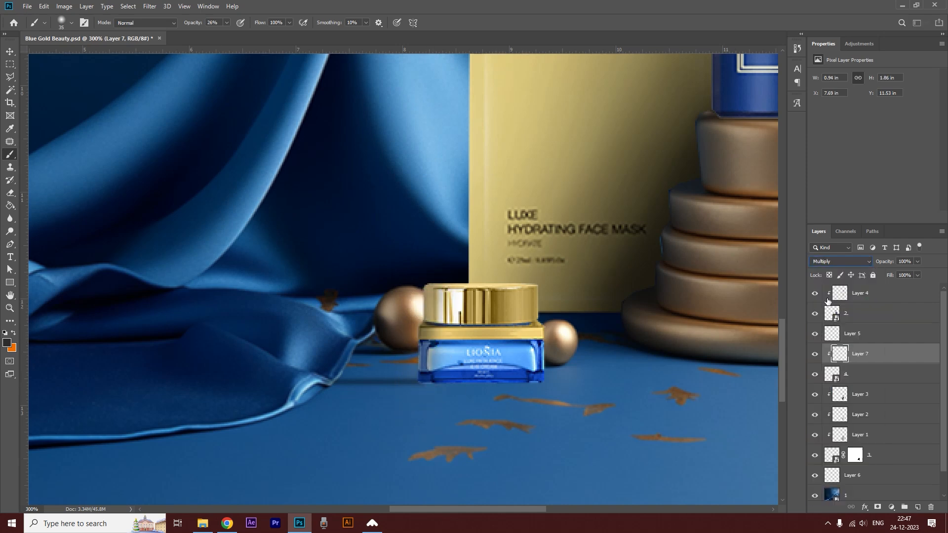
Step: Darken the cream jar's left edge on a new clipped layer with a 15 px brush at 50% opacity, blended as Multiply
{"action": "left_click", "coordinate": [917, 508]}
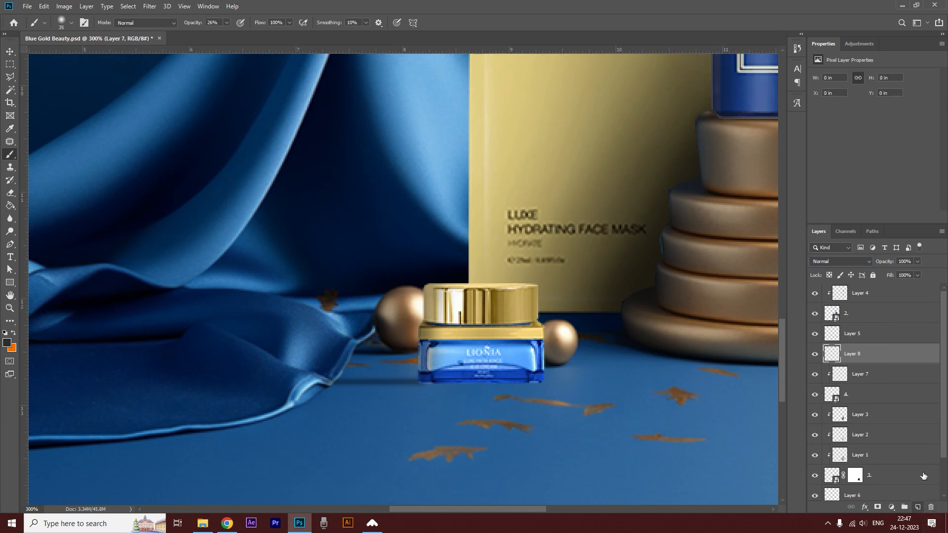
{"action": "left_click", "coordinate": [886, 361], "text": "alt"}
{"action": "key", "text": "bracketleft"}
{"action": "key", "text": "bracketleft"}
{"action": "key", "text": "bracketleft"}
{"action": "left_click_drag", "start_coordinate": [423, 295], "coordinate": [417, 306]}
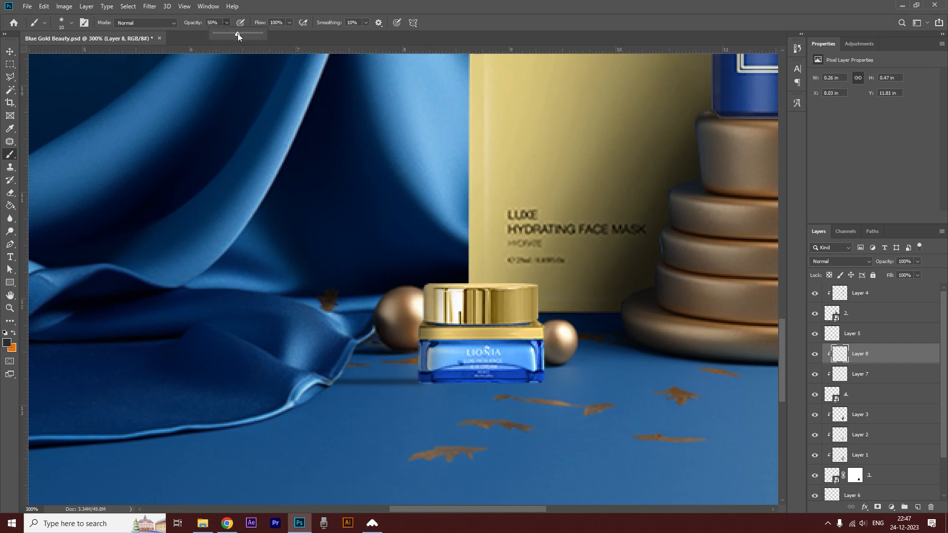
{"action": "key", "text": "bracketright"}
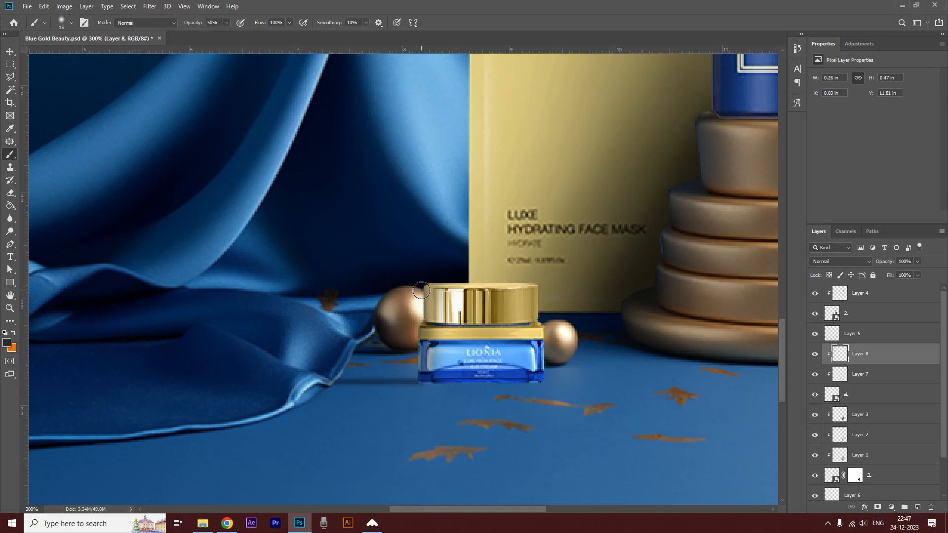
{"action": "mouse_move", "coordinate": [421, 307]}
{"action": "left_mouse_down"}
{"action": "mouse_move", "coordinate": [417, 389]}
{"action": "mouse_move", "coordinate": [411, 373]}
{"action": "mouse_move", "coordinate": [421, 391]}
{"action": "left_mouse_up"}
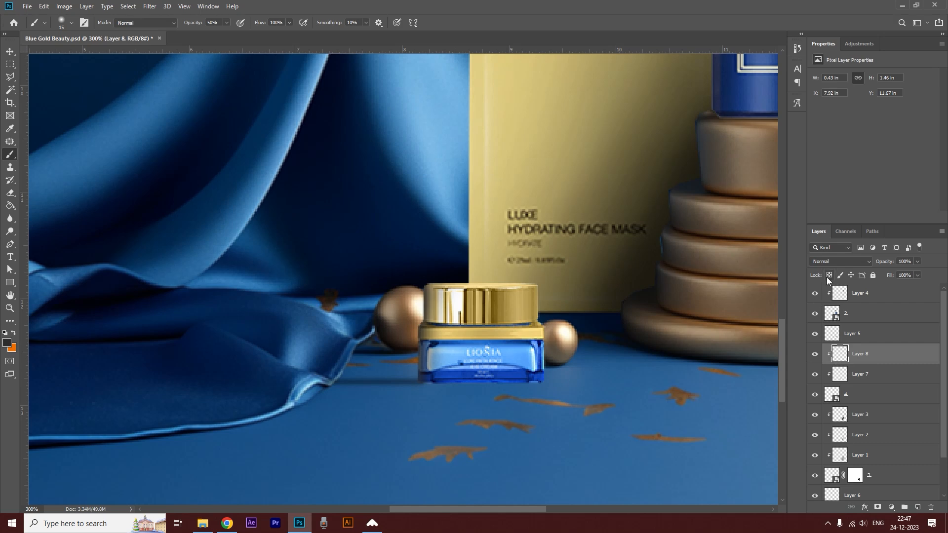
{"action": "left_click", "coordinate": [834, 262]}
{"action": "left_click", "coordinate": [823, 296]}
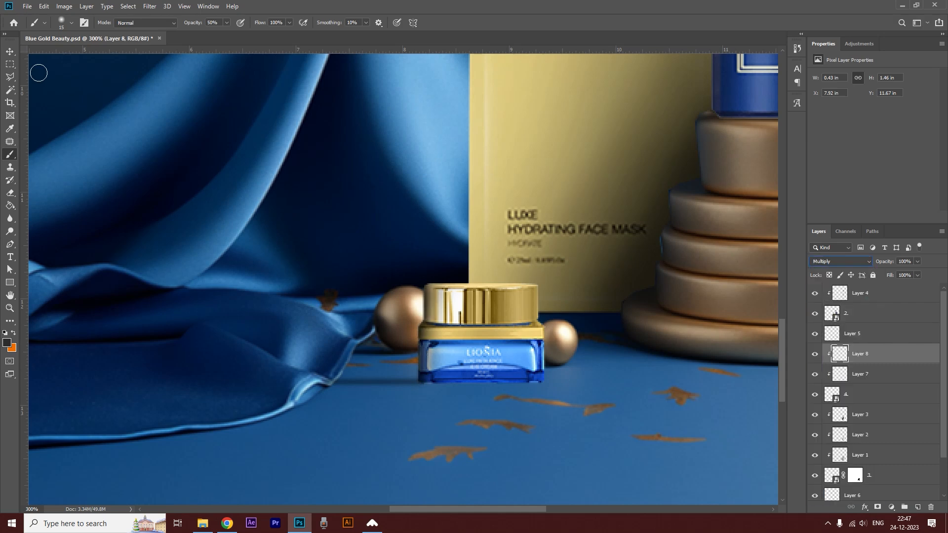
Step: Select all product, shadow and backdrop layers and enlarge them together to about 17.9 in wide, repositioning the scene on the canvas
{"action": "left_click", "coordinate": [9, 51]}
{"action": "key", "text": "ctrl+0"}
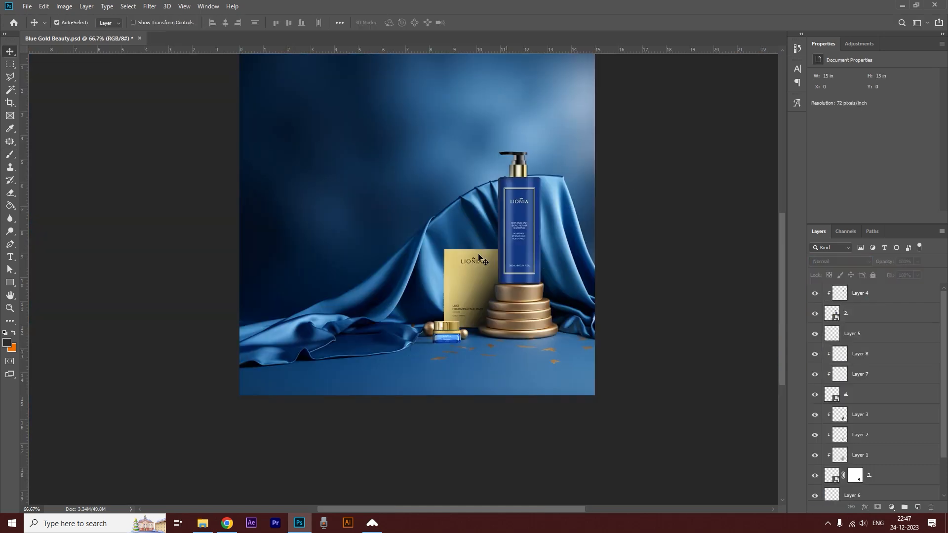
{"action": "left_click_drag", "start_coordinate": [491, 279], "coordinate": [538, 296]}
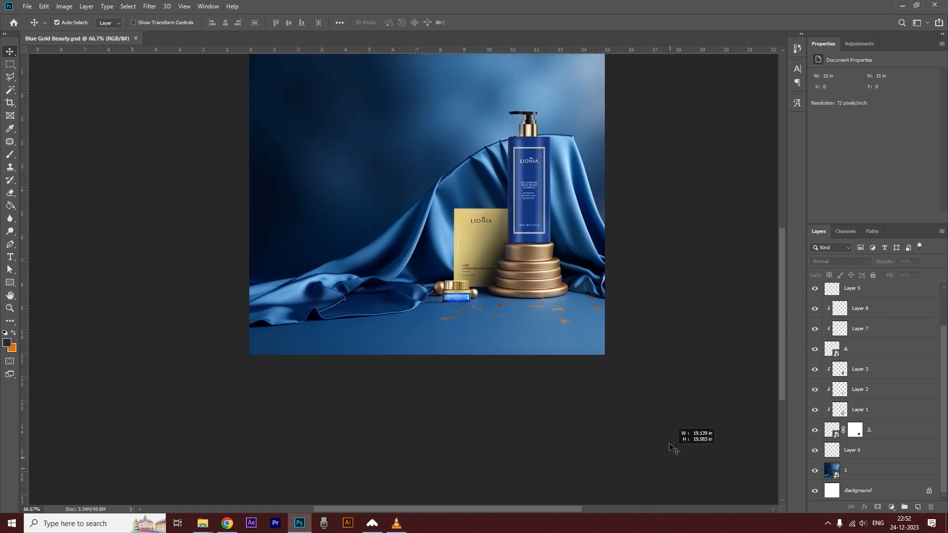
{"action": "left_click_drag", "start_coordinate": [672, 449], "coordinate": [639, 419]}
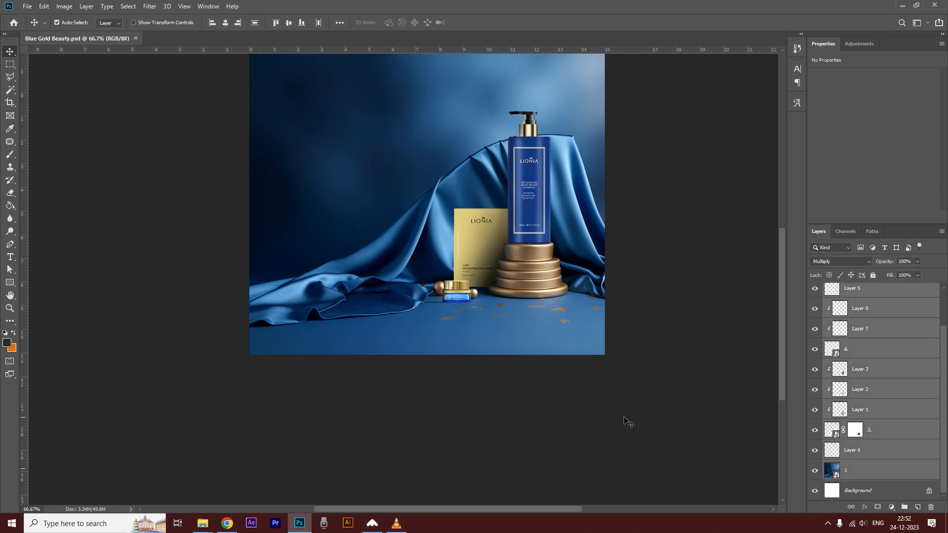
{"action": "key", "text": "ctrl+minus"}
{"action": "key", "text": "ctrl+t"}
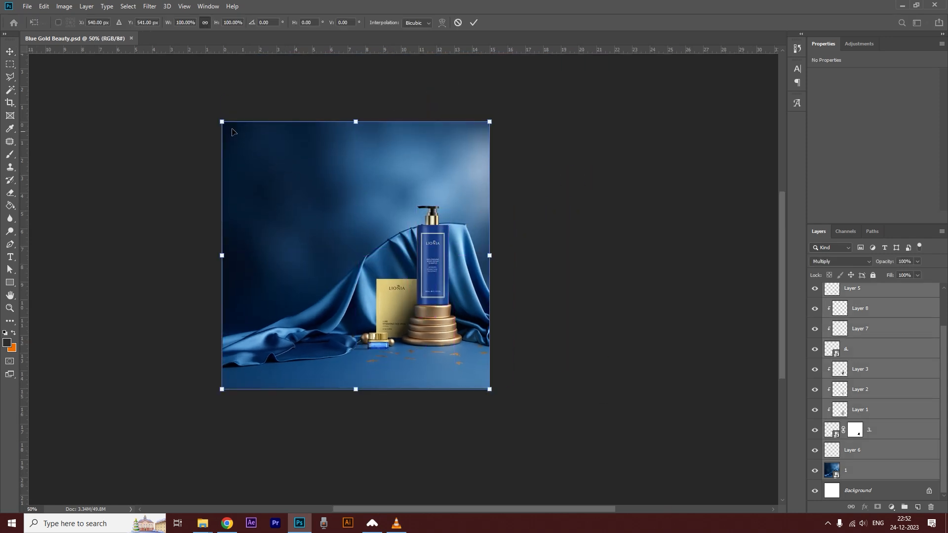
{"action": "left_click_drag", "start_coordinate": [223, 122], "coordinate": [199, 79]}
{"action": "mouse_move", "coordinate": [432, 250]}
{"action": "left_mouse_down"}
{"action": "mouse_move", "coordinate": [433, 274]}
{"action": "mouse_move", "coordinate": [442, 259]}
{"action": "left_mouse_up"}
{"action": "left_click_drag", "start_coordinate": [499, 97], "coordinate": [510, 89]}
{"action": "left_click_drag", "start_coordinate": [470, 237], "coordinate": [466, 242]}
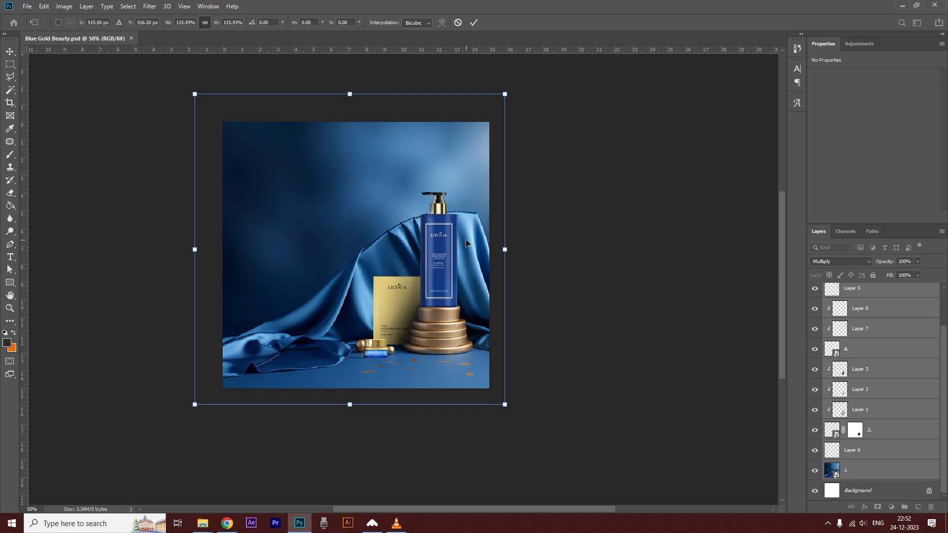
{"action": "mouse_move", "coordinate": [507, 90]}
{"action": "left_mouse_down"}
{"action": "mouse_move", "coordinate": [529, 71]}
{"action": "mouse_move", "coordinate": [488, 105]}
{"action": "mouse_move", "coordinate": [510, 79]}
{"action": "left_mouse_up"}
{"action": "key", "text": "Return"}
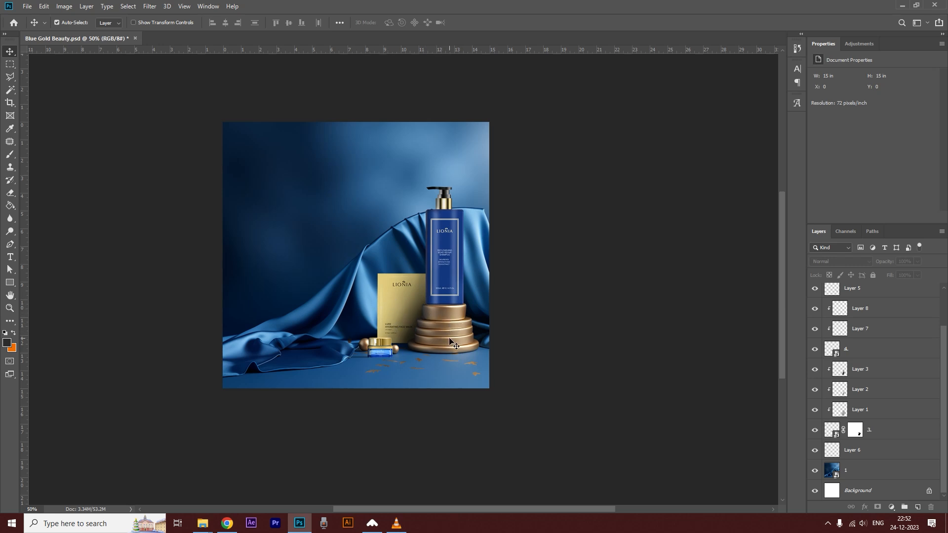
Step: Rasterize the backdrop smart object layer "1"
{"action": "left_click", "coordinate": [351, 199]}
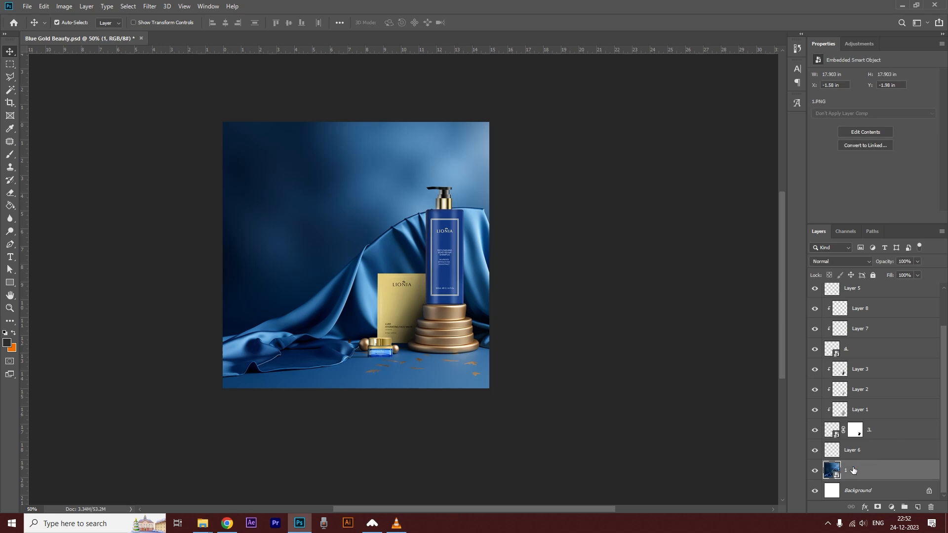
{"action": "right_click", "coordinate": [853, 470]}
{"action": "left_click", "coordinate": [842, 223]}
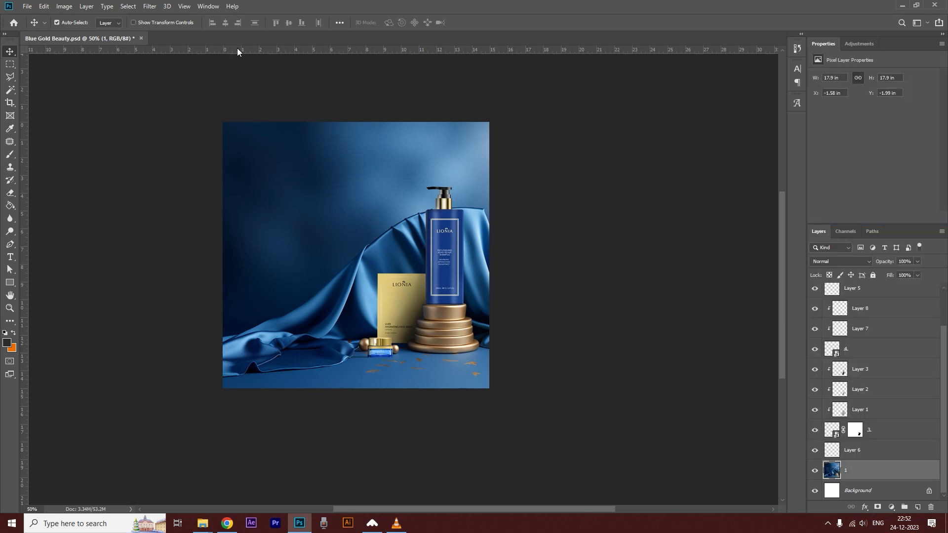
Step: Use Replace Color on the backdrop to shift its blues slightly toward royal blue, adding samples from the dark wall, light wall and silk
{"action": "left_click", "coordinate": [65, 7]}
{"action": "mouse_move", "coordinate": [82, 32]}
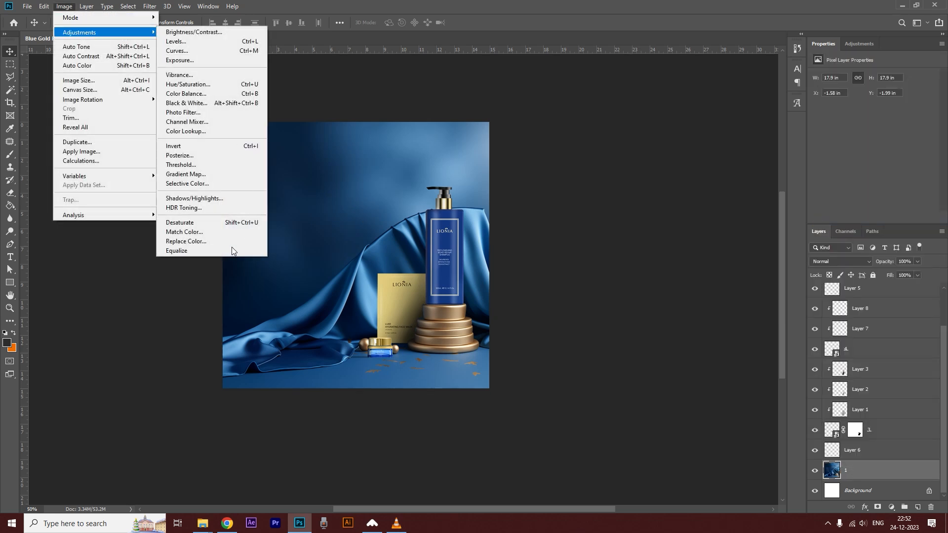
{"action": "left_click", "coordinate": [186, 241]}
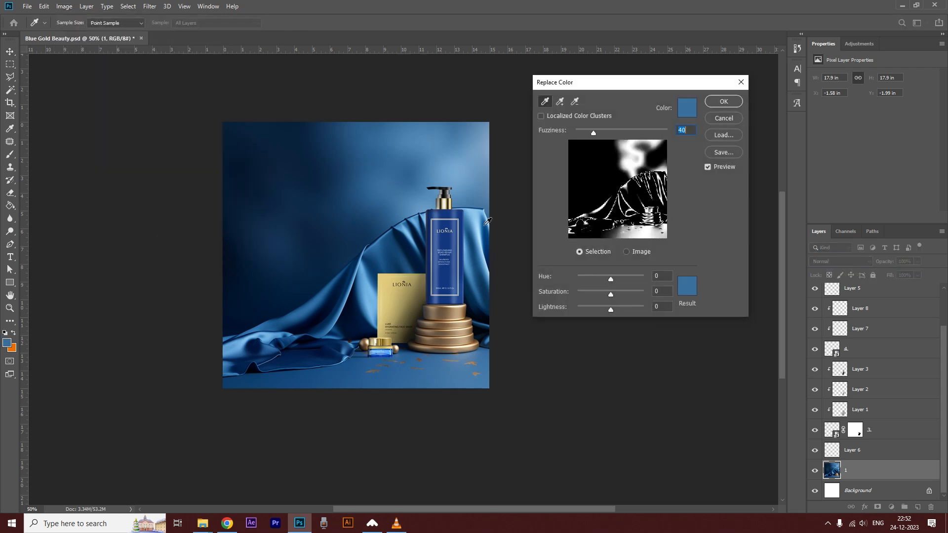
{"action": "left_click_drag", "start_coordinate": [611, 277], "coordinate": [613, 277]}
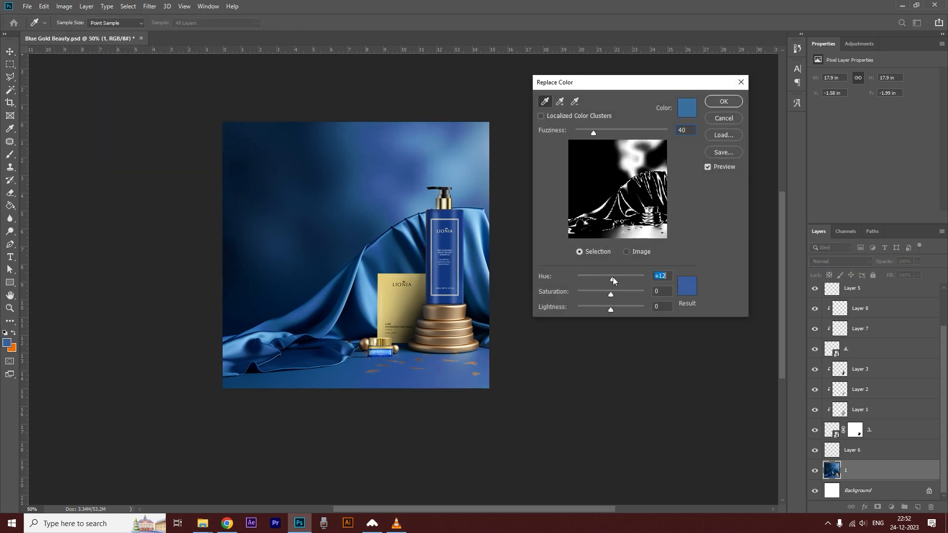
{"action": "left_click", "coordinate": [561, 102]}
{"action": "left_click", "coordinate": [284, 160]}
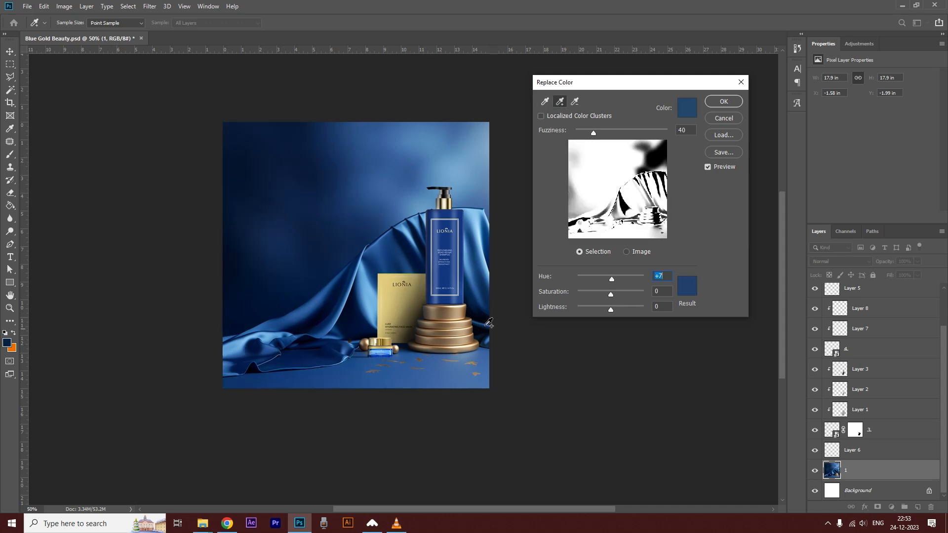
{"action": "left_click", "coordinate": [480, 165]}
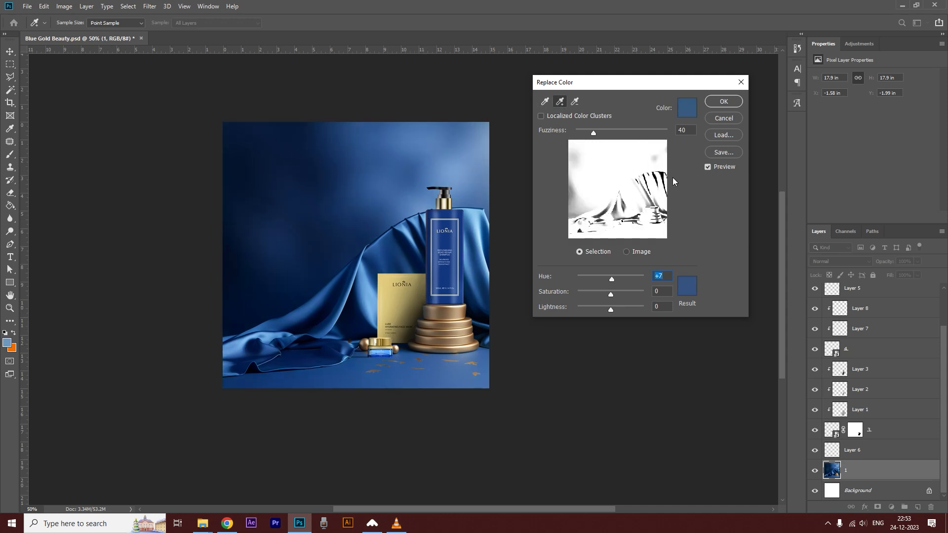
{"action": "left_click", "coordinate": [482, 234]}
{"action": "left_click", "coordinate": [398, 247]}
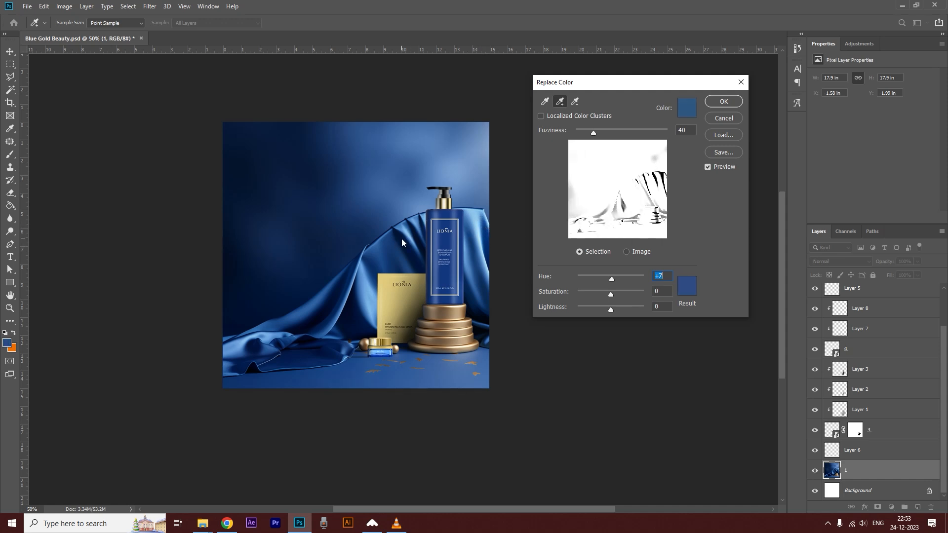
{"action": "left_click_drag", "start_coordinate": [606, 278], "coordinate": [612, 279]}
{"action": "left_click", "coordinate": [724, 102]}
{"action": "key", "text": "v"}
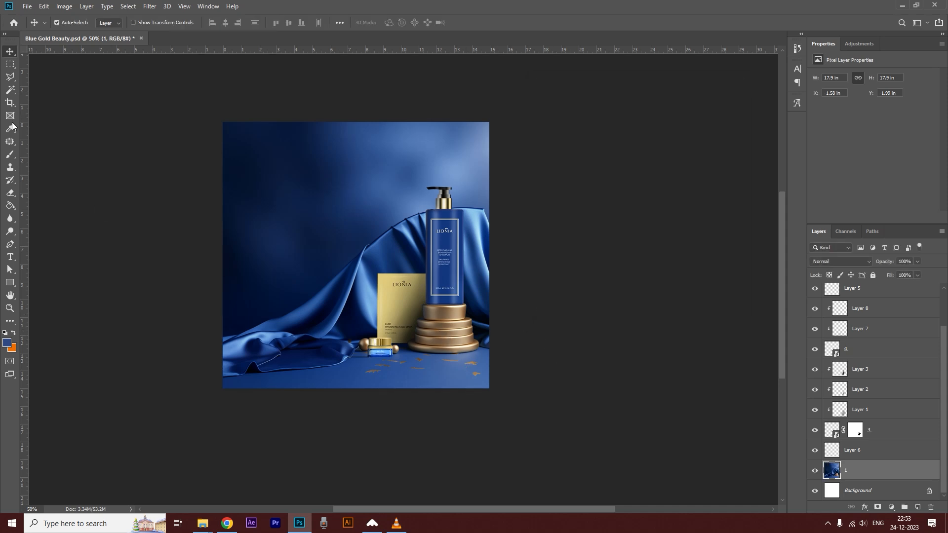
Step: Use Replace Color on the backdrop with several samples from the stand, shifting its coppery hue toward yellow gold
{"action": "left_click", "coordinate": [65, 6]}
{"action": "mouse_move", "coordinate": [87, 32]}
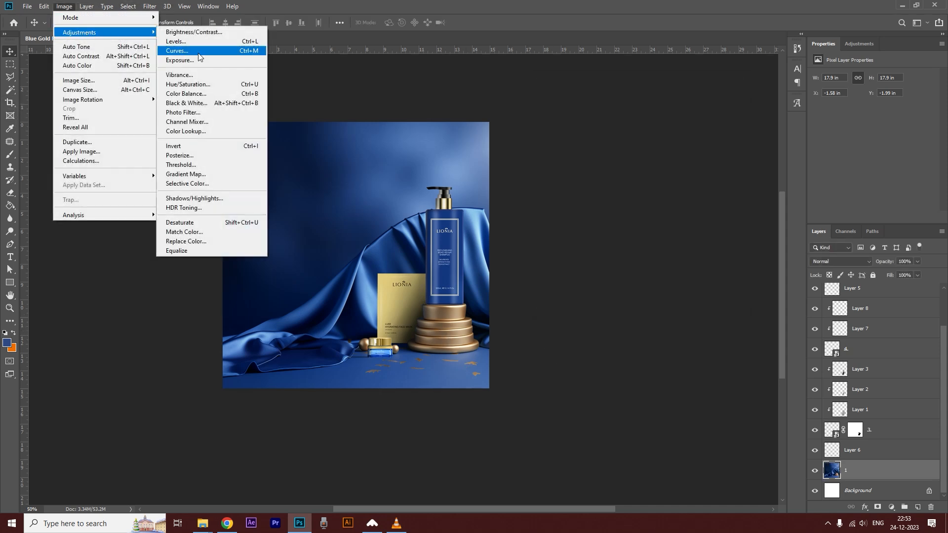
{"action": "left_click", "coordinate": [192, 241]}
{"action": "left_click", "coordinate": [449, 312]}
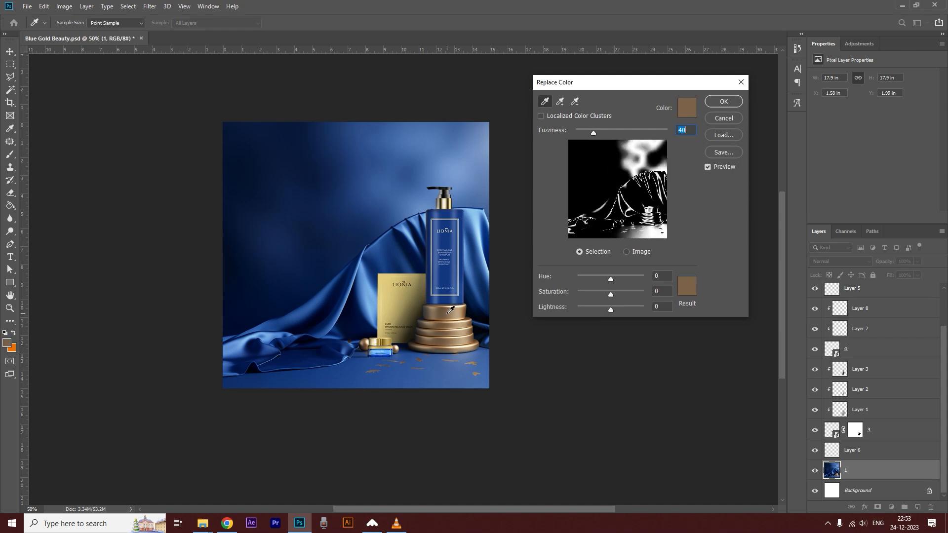
{"action": "left_click_drag", "start_coordinate": [611, 280], "coordinate": [613, 279]}
{"action": "left_click", "coordinate": [560, 101]}
{"action": "left_click", "coordinate": [452, 318]}
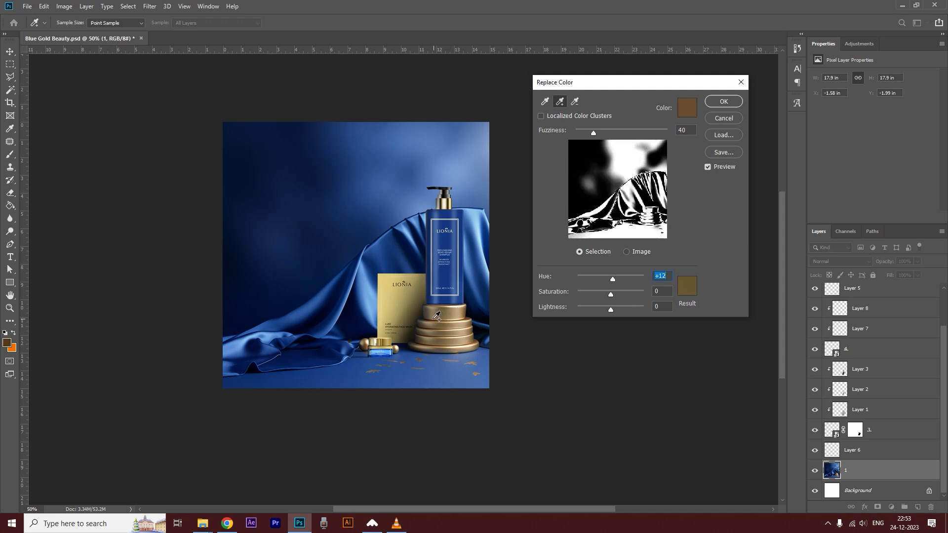
{"action": "left_click", "coordinate": [459, 318]}
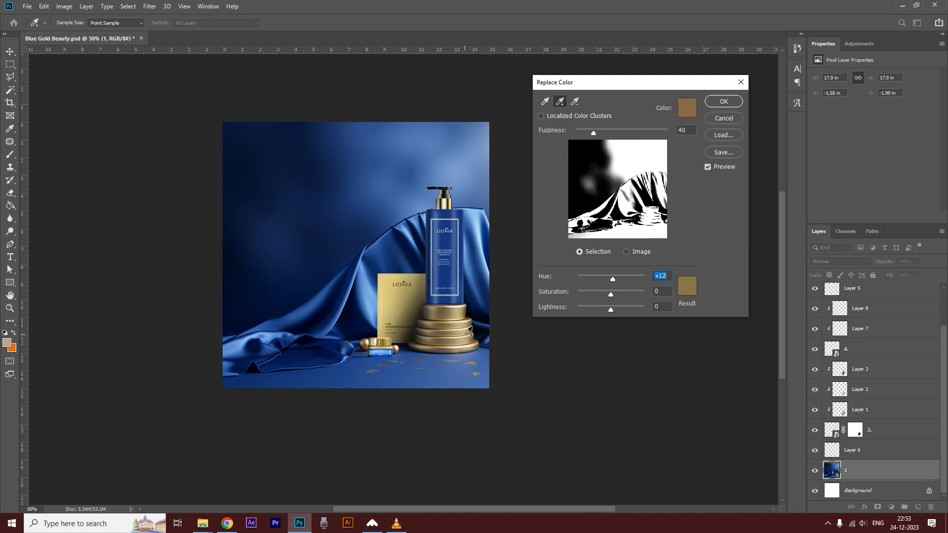
{"action": "left_click_drag", "start_coordinate": [612, 279], "coordinate": [615, 279]}
{"action": "left_click_drag", "start_coordinate": [616, 280], "coordinate": [615, 281]}
{"action": "left_click", "coordinate": [723, 103]}
Step: Add the heading "THE EPITOME OF ELEGANCE" in the leonra font at 51.62 pt and place it across the upper background
{"action": "key", "text": "ctrl+plus"}
{"action": "left_click", "coordinate": [640, 284]}
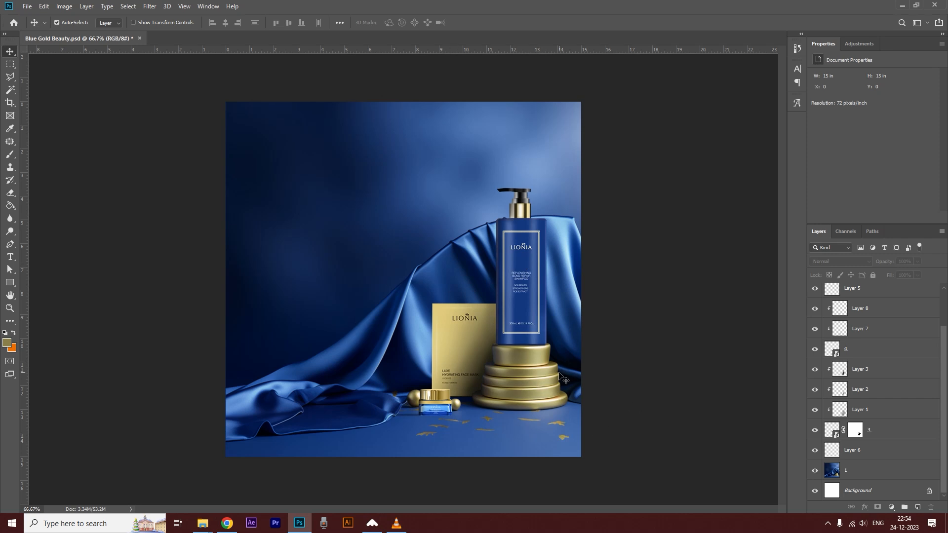
{"action": "left_click", "coordinate": [235, 525]}
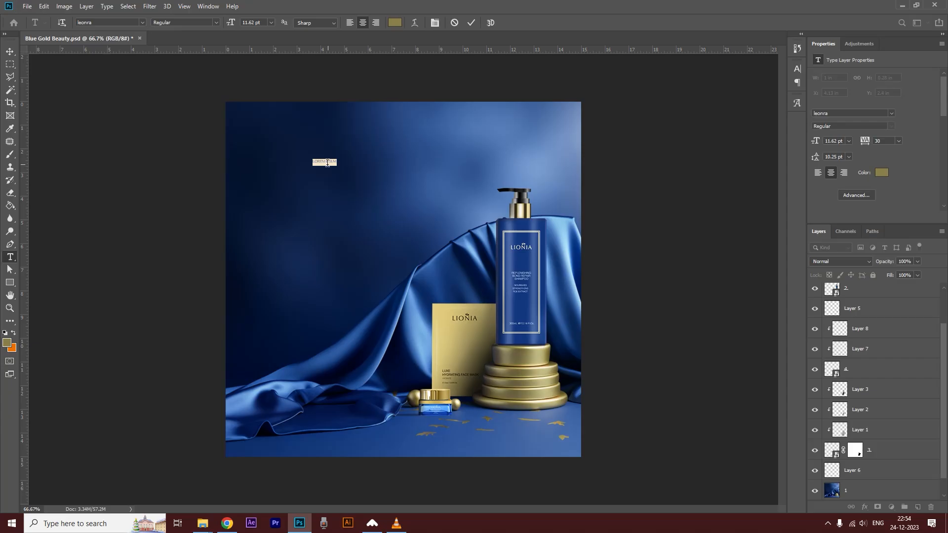
{"action": "type", "text": "THE EPITOME OF ELEGANCE"}
{"action": "left_click_drag", "start_coordinate": [231, 23], "coordinate": [250, 24]}
{"action": "left_click", "coordinate": [9, 52]}
{"action": "left_click_drag", "start_coordinate": [332, 159], "coordinate": [393, 153]}
Step: Recolour the heading to pale gold d8c67b sampled from the face mask box
{"action": "double_click", "coordinate": [350, 149]}
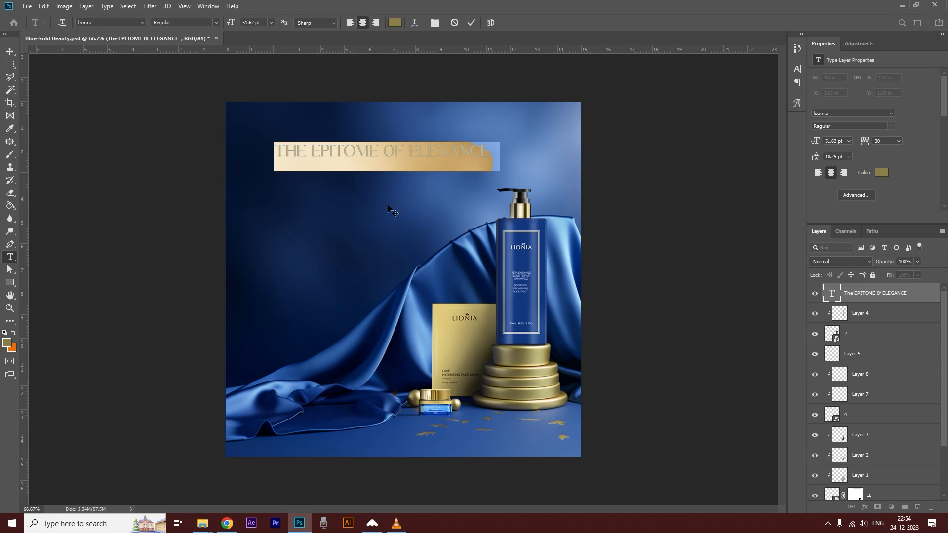
{"action": "left_click", "coordinate": [395, 22]}
{"action": "left_click", "coordinate": [451, 329]}
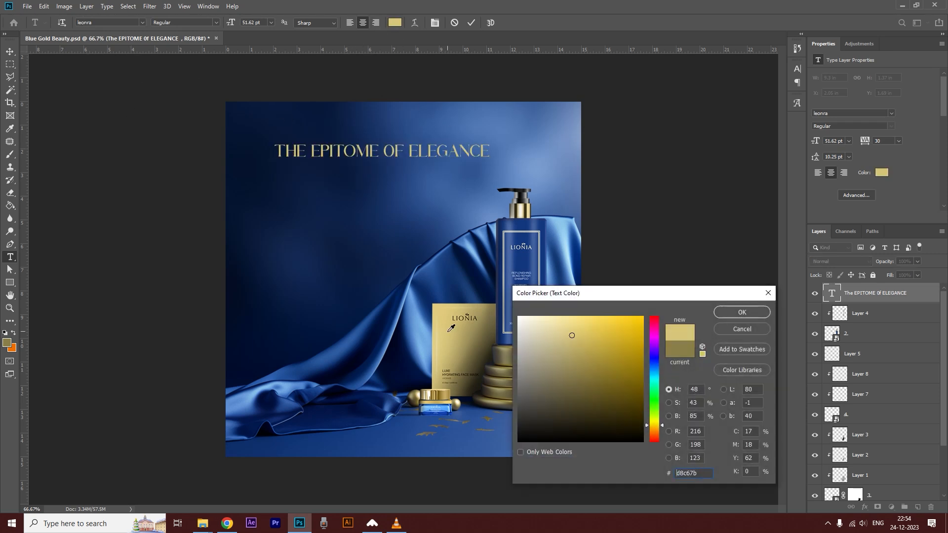
{"action": "left_click", "coordinate": [740, 311]}
Step: Remove "THE" from the heading and put it on its own duplicated text layer
{"action": "double_click", "coordinate": [289, 153]}
{"action": "key", "text": "BackSpace"}
{"action": "left_click", "coordinate": [9, 51]}
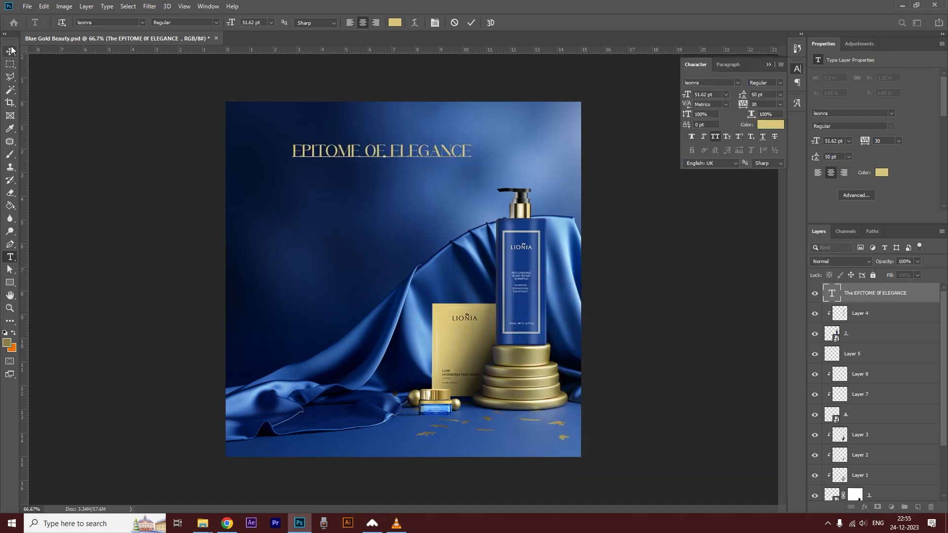
{"action": "key", "text": "ctrl+j"}
{"action": "double_click", "coordinate": [833, 294]}
{"action": "type", "text": "The"}
{"action": "key", "text": "ctrl+Return"}
Step: Shift the remaining heading text down, split "EPITOME" onto its own text layer and move it beside "THE"
{"action": "left_click_drag", "start_coordinate": [317, 155], "coordinate": [317, 184]}
{"action": "double_click", "coordinate": [299, 178]}
{"action": "key", "text": "ctrl+x"}
{"action": "key", "text": "ctrl+Return"}
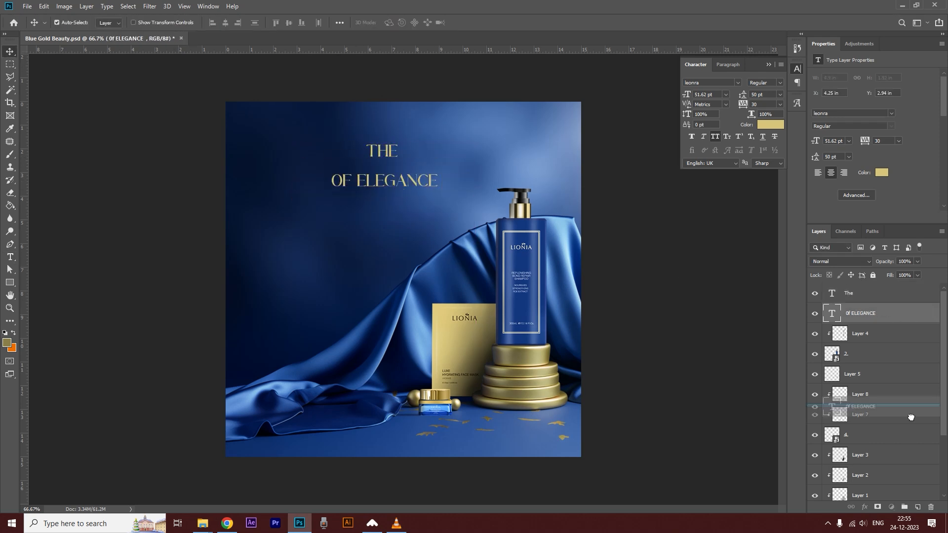
{"action": "key", "text": "ctrl+j"}
{"action": "double_click", "coordinate": [832, 313]}
{"action": "key", "text": "ctrl+v"}
{"action": "key", "text": "ctrl+Return"}
{"action": "left_click_drag", "start_coordinate": [387, 181], "coordinate": [315, 157]}
Step: Split "OF" from the remaining heading text onto its own duplicated text layer below the other words
{"action": "double_click", "coordinate": [335, 181]}
{"action": "key", "text": "ctrl+x"}
{"action": "left_click_drag", "start_coordinate": [916, 336], "coordinate": [916, 506]}
{"action": "left_click_drag", "start_coordinate": [375, 189], "coordinate": [313, 230]}
{"action": "double_click", "coordinate": [318, 224]}
{"action": "key", "text": "ctrl+v"}
{"action": "key", "text": "ctrl+Return"}
Step: Strip the leftover characters and trailing spaces so the last text layer holds only "ELEGANCE"
{"action": "double_click", "coordinate": [348, 179]}
{"action": "left_click_drag", "start_coordinate": [347, 179], "coordinate": [334, 180]}
{"action": "key", "text": "BackSpace"}
{"action": "left_click_drag", "start_coordinate": [423, 180], "coordinate": [466, 180]}
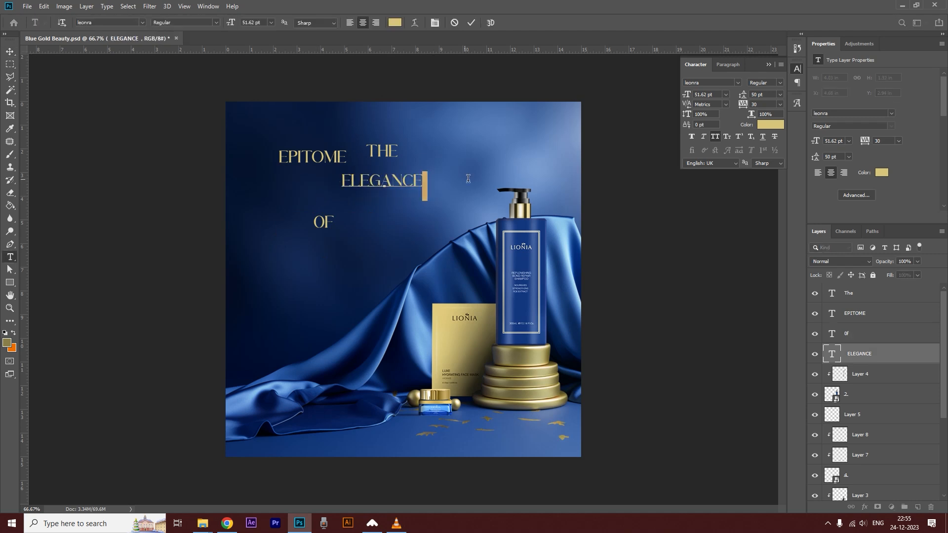
{"action": "key", "text": "BackSpace"}
{"action": "key", "text": "ctrl+Return"}
Step: Bring "OF" up beneath "EPITOME" and nudge "ELEGANCE" beside it
{"action": "left_click_drag", "start_coordinate": [323, 226], "coordinate": [332, 183]}
{"action": "mouse_move", "coordinate": [416, 179]}
{"action": "left_mouse_down"}
{"action": "mouse_move", "coordinate": [431, 179]}
{"action": "mouse_move", "coordinate": [422, 186]}
{"action": "left_mouse_up"}
{"action": "left_click", "coordinate": [868, 326]}
{"action": "left_click", "coordinate": [867, 296]}
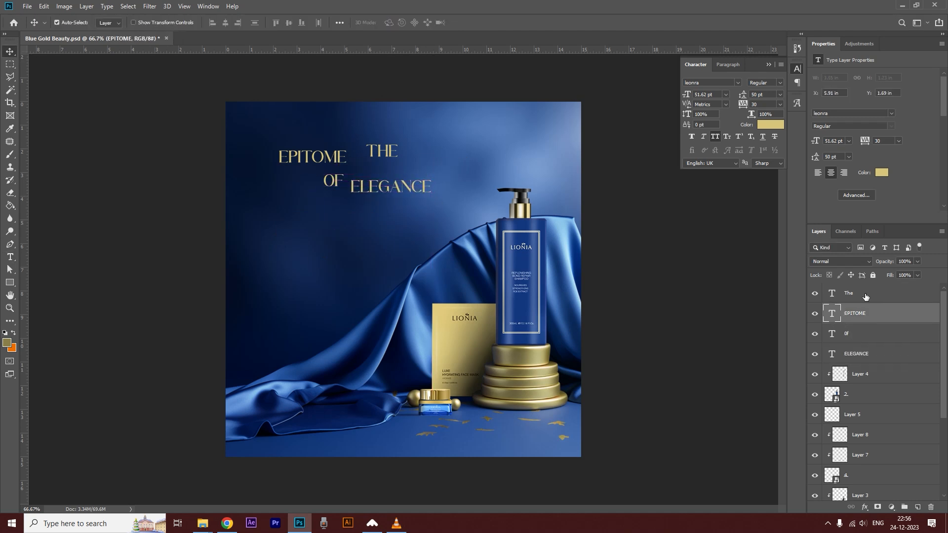
Step: Move "OF" down out of the way, place "THE" above "EPITOME" and shrink it to about 25 pt
{"action": "left_click_drag", "start_coordinate": [335, 170], "coordinate": [335, 234]}
{"action": "left_click_drag", "start_coordinate": [386, 153], "coordinate": [324, 150]}
{"action": "key", "text": "ctrl+t"}
{"action": "key", "text": "Return"}
Step: Increase the font size of "EPITOME"
{"action": "double_click", "coordinate": [340, 170]}
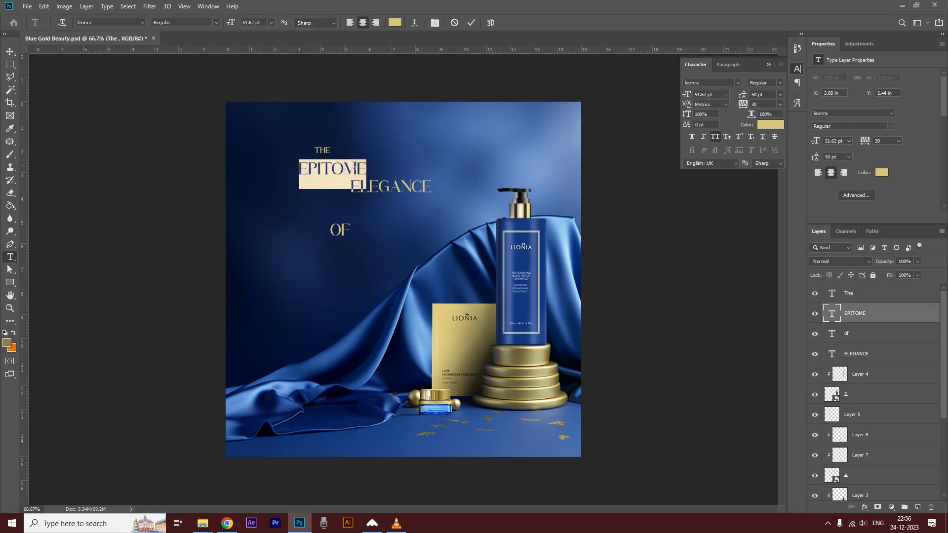
{"action": "left_click_drag", "start_coordinate": [683, 97], "coordinate": [694, 97]}
{"action": "left_click", "coordinate": [9, 52]}
Step: Enlarge "ELEGANCE" and place it directly beneath "EPITOME"
{"action": "left_click_drag", "start_coordinate": [380, 186], "coordinate": [319, 199]}
{"action": "double_click", "coordinate": [332, 203]}
{"action": "left_click_drag", "start_coordinate": [686, 95], "coordinate": [697, 97]}
{"action": "left_click", "coordinate": [9, 52]}
{"action": "left_click_drag", "start_coordinate": [379, 200], "coordinate": [388, 192]}
Step: Shrink "OF" and place it just after "EPITOME", and nudge "THE" closer above the heading
{"action": "left_click_drag", "start_coordinate": [340, 230], "coordinate": [391, 165]}
{"action": "key", "text": "ctrl+t"}
{"action": "key", "text": "Return"}
{"action": "key", "text": "ctrl+t"}
{"action": "key", "text": "Return"}
{"action": "left_click_drag", "start_coordinate": [321, 150], "coordinate": [321, 154]}
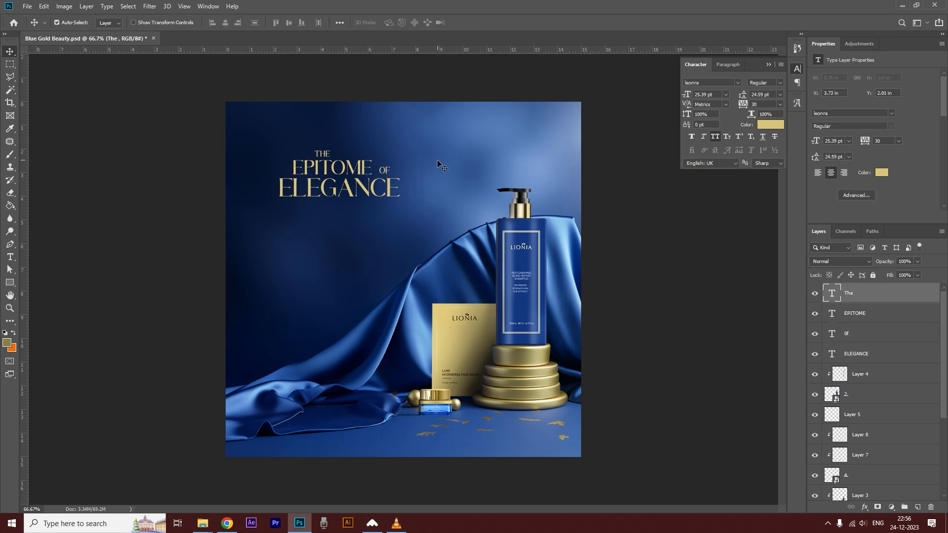
Step: Select all four heading words and scale them up together as one block
{"action": "left_click", "coordinate": [382, 172], "text": "shift"}
{"action": "left_click", "coordinate": [345, 166], "text": "shift"}
{"action": "left_click", "coordinate": [356, 188], "text": "shift"}
{"action": "key", "text": "ctrl+t"}
{"action": "mouse_move", "coordinate": [400, 198]}
{"action": "left_mouse_down"}
{"action": "mouse_move", "coordinate": [438, 209]}
{"action": "mouse_move", "coordinate": [407, 200]}
{"action": "left_mouse_up"}
{"action": "key", "text": "Return"}
Step: Replace the letters "GA" in "ELEGANCE" with the decorative GA ligature glyph of the leonra font
{"action": "key", "text": "t"}
{"action": "left_click", "coordinate": [342, 193]}
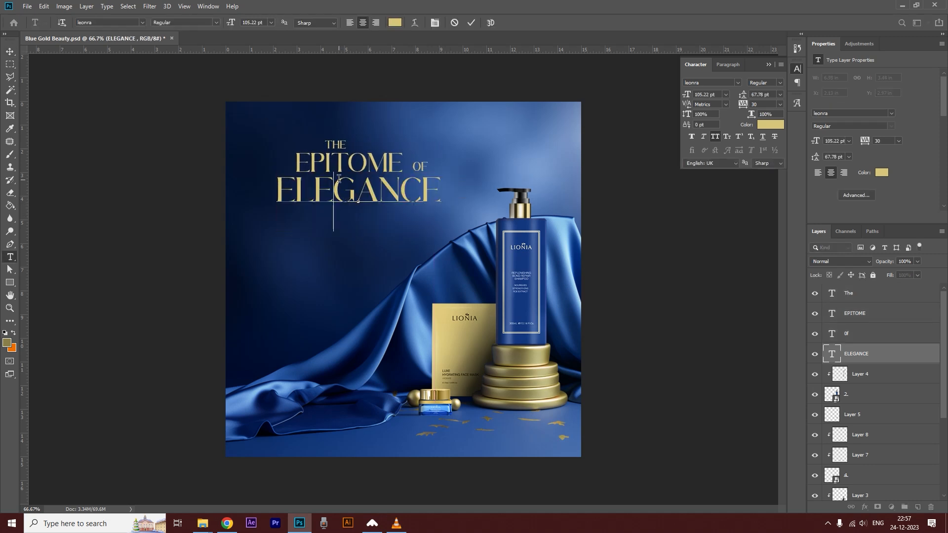
{"action": "key", "text": "ctrl+a"}
{"action": "left_click", "coordinate": [107, 6]}
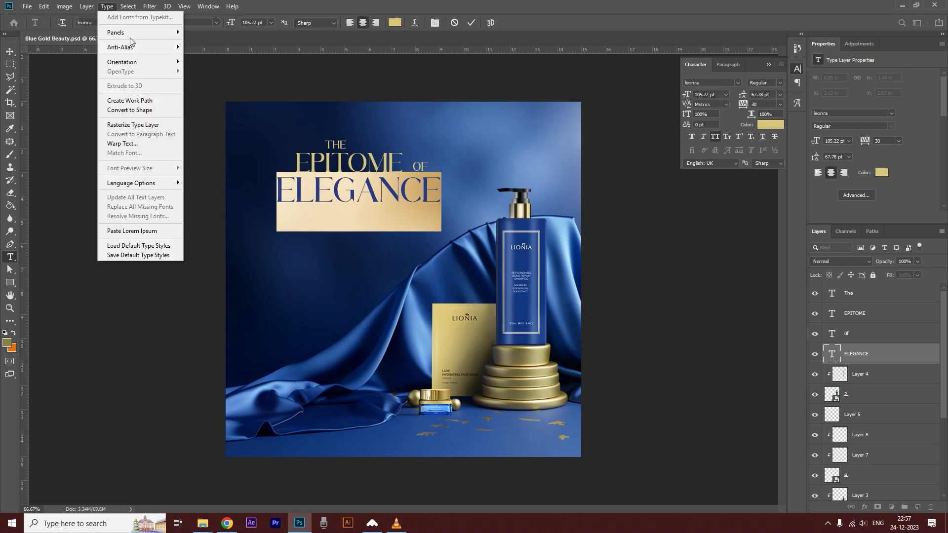
{"action": "mouse_move", "coordinate": [143, 32]}
{"action": "left_click", "coordinate": [212, 57]}
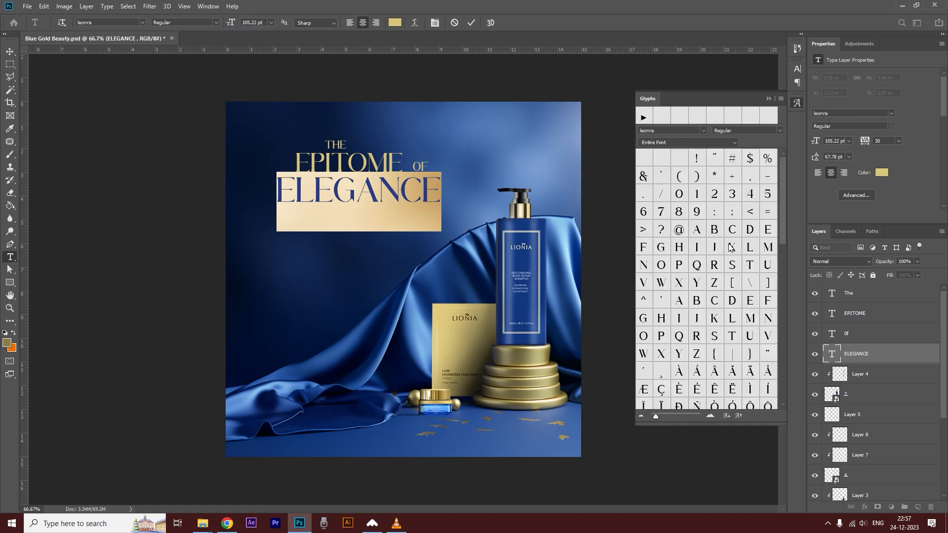
{"action": "left_click_drag", "start_coordinate": [334, 192], "coordinate": [372, 185]}
{"action": "scroll", "coordinate": [691, 307], "scroll_direction": "down", "scroll_amount": 7}
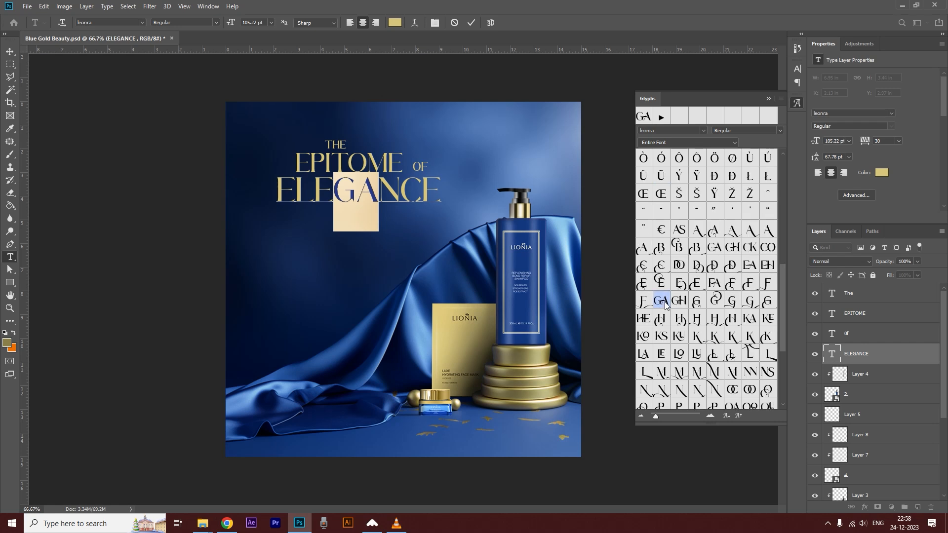
{"action": "double_click", "coordinate": [661, 302]}
{"action": "left_click", "coordinate": [365, 190]}
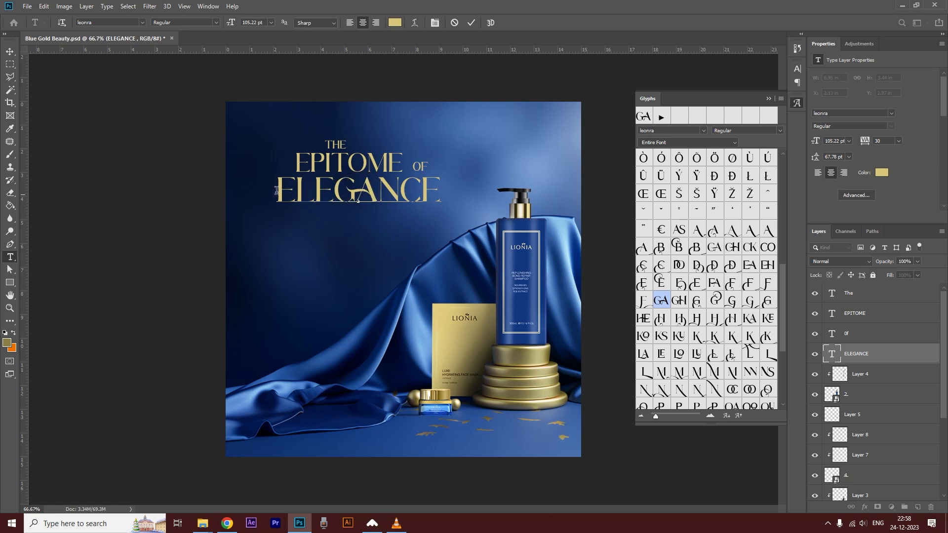
{"action": "left_click", "coordinate": [186, 186]}
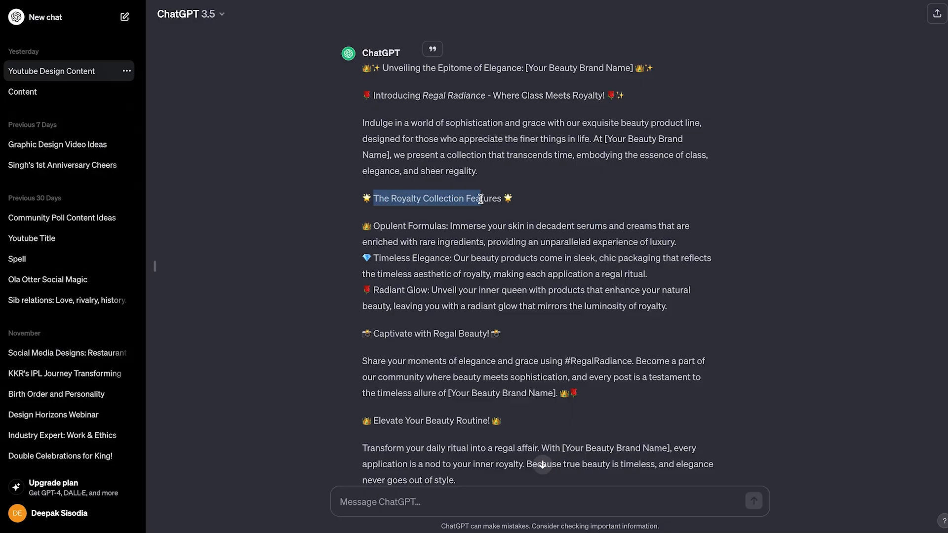
Step: Copy the line "The Royalty Collection Features" from ChatGPT and paste it as new text below the headline in Photoshop
{"action": "left_click_drag", "start_coordinate": [481, 199], "coordinate": [505, 198]}
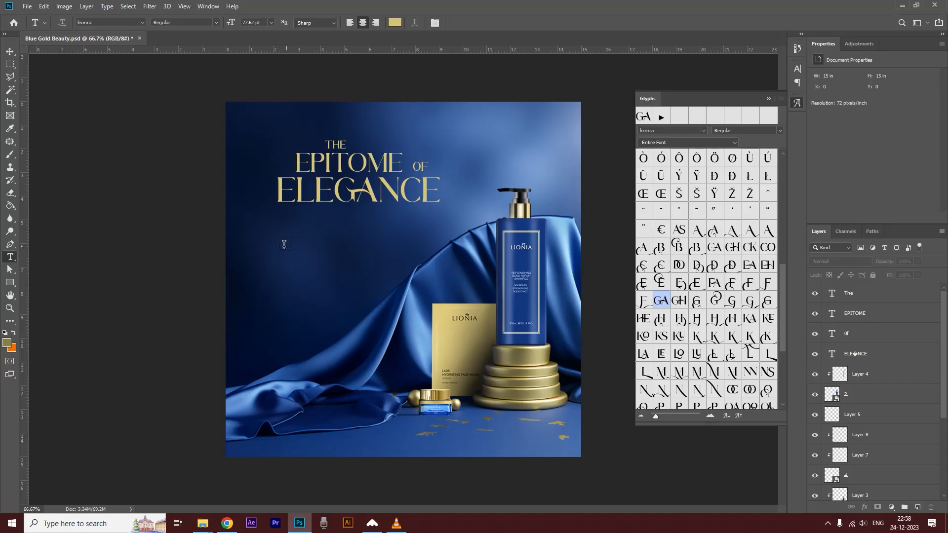
{"action": "left_click", "coordinate": [283, 239]}
{"action": "key", "text": "ctrl+v"}
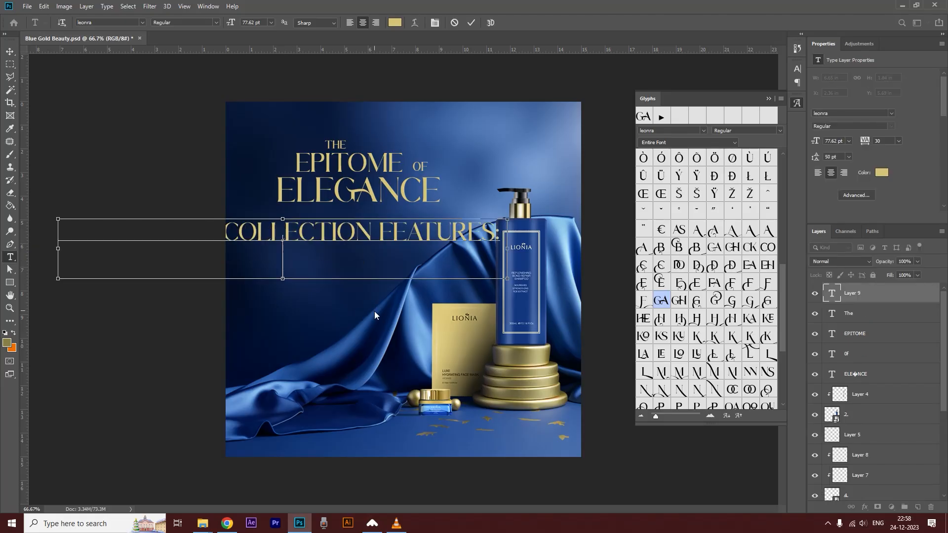
Step: Set the pasted collection line in Montserrat Light at 25.62 pt
{"action": "key", "text": "ctrl+a"}
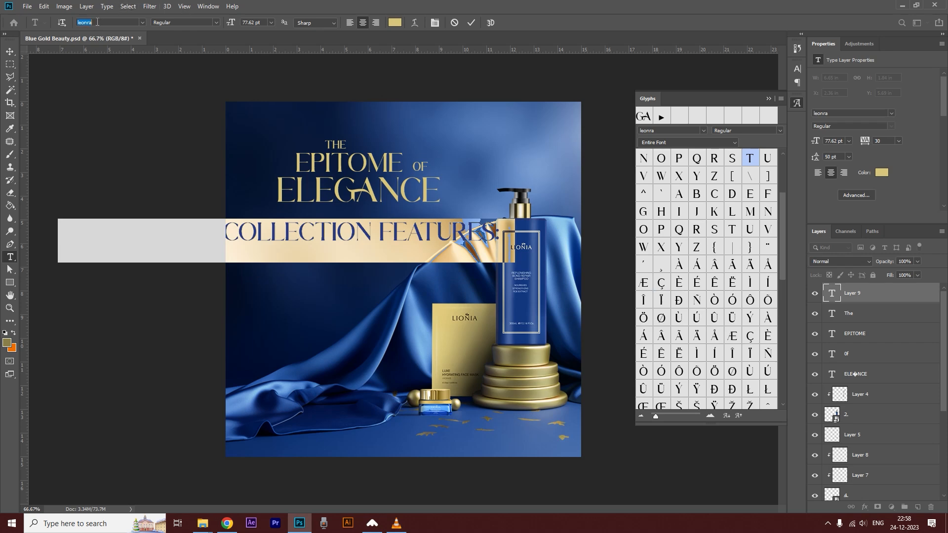
{"action": "type", "text": "mont"}
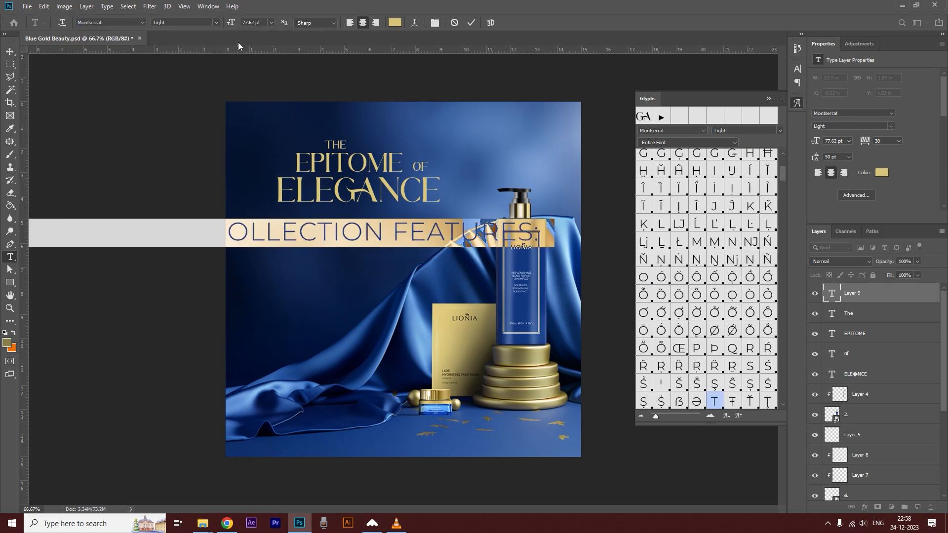
{"action": "left_click_drag", "start_coordinate": [233, 23], "coordinate": [206, 24]}
{"action": "left_click", "coordinate": [261, 236]}
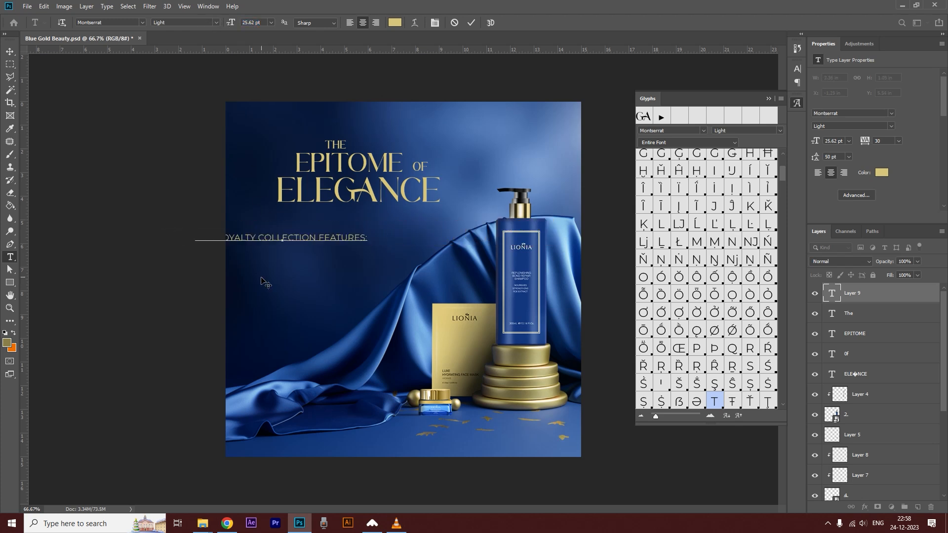
Step: Break the line before "COLLECTION FEATURES:", left-align both lines and set the leading to 26 pt
{"action": "key", "text": "Return"}
{"action": "key", "text": "ctrl"}
{"action": "key", "text": "ctrl+a"}
{"action": "key", "text": "ctrl+shift+l"}
{"action": "left_click", "coordinate": [434, 27]}
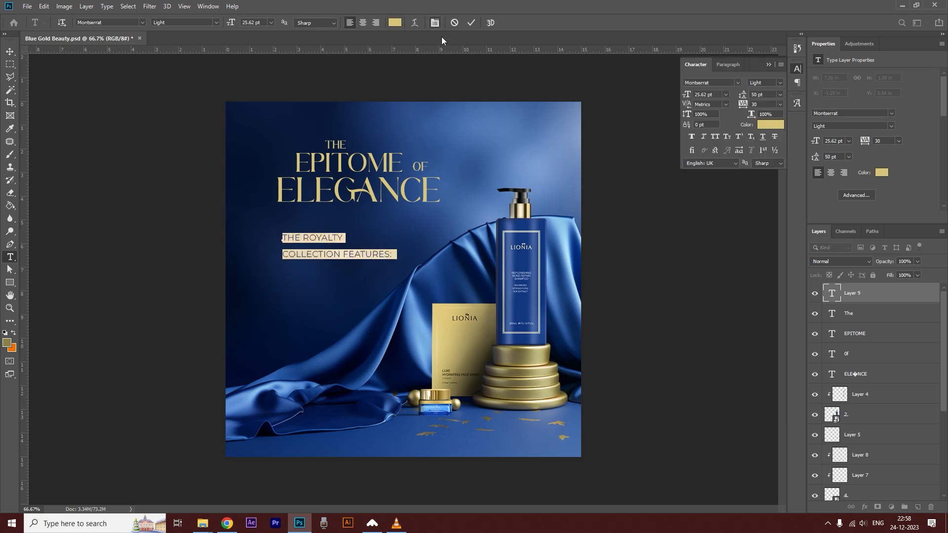
{"action": "left_click_drag", "start_coordinate": [745, 96], "coordinate": [733, 96]}
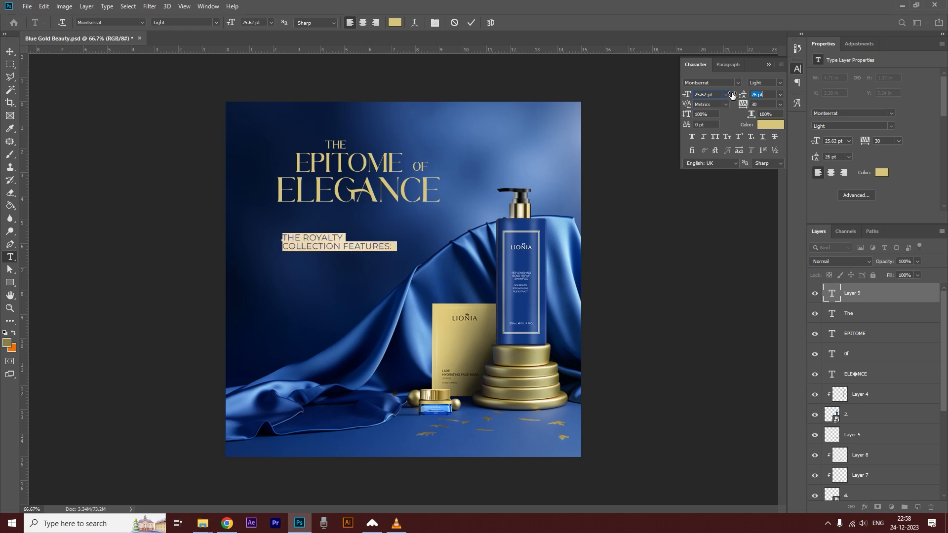
Step: Duplicate the collection subheading just below itself and replace the copy's text with ChatGPT's bulleted features: Opulent Formulas, Timeless Elegance, Radiant Glow
{"action": "left_click", "coordinate": [9, 51]}
{"action": "mouse_move", "coordinate": [334, 251]}
{"action": "left_mouse_down"}
{"action": "mouse_move", "coordinate": [341, 236]}
{"action": "mouse_move", "coordinate": [337, 253]}
{"action": "left_mouse_up"}
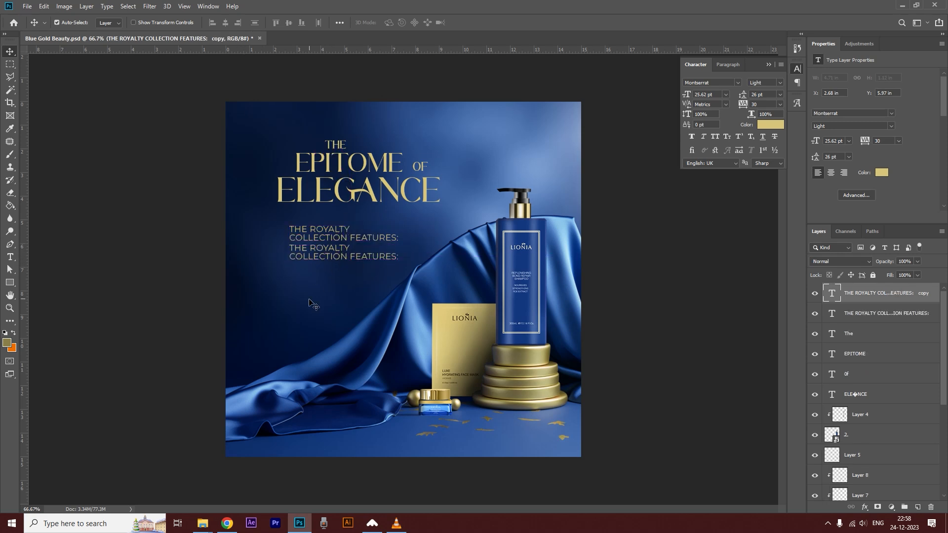
{"action": "key", "text": "alt+Tab"}
{"action": "left_click_drag", "start_coordinate": [374, 225], "coordinate": [447, 225]}
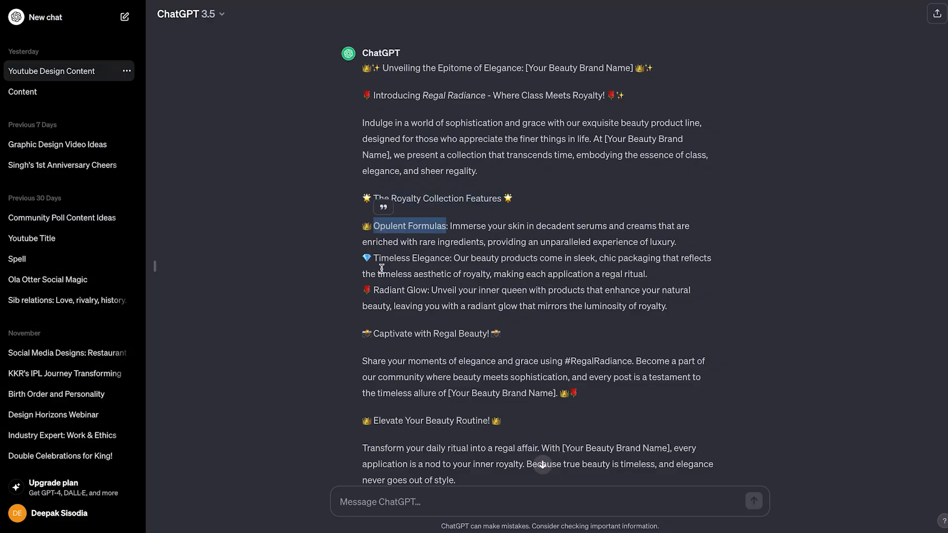
{"action": "left_click_drag", "start_coordinate": [375, 258], "coordinate": [447, 255]}
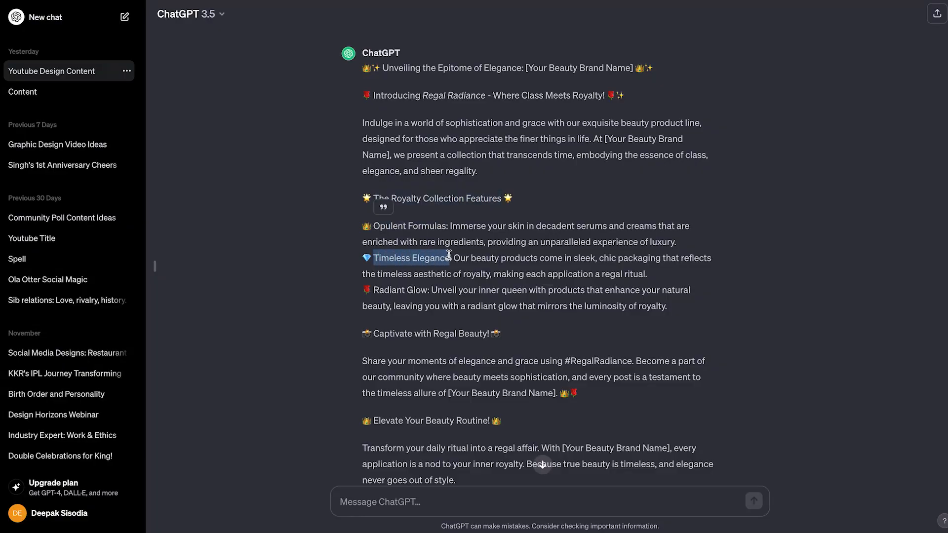
{"action": "key", "text": "alt+Tab"}
{"action": "double_click", "coordinate": [324, 256]}
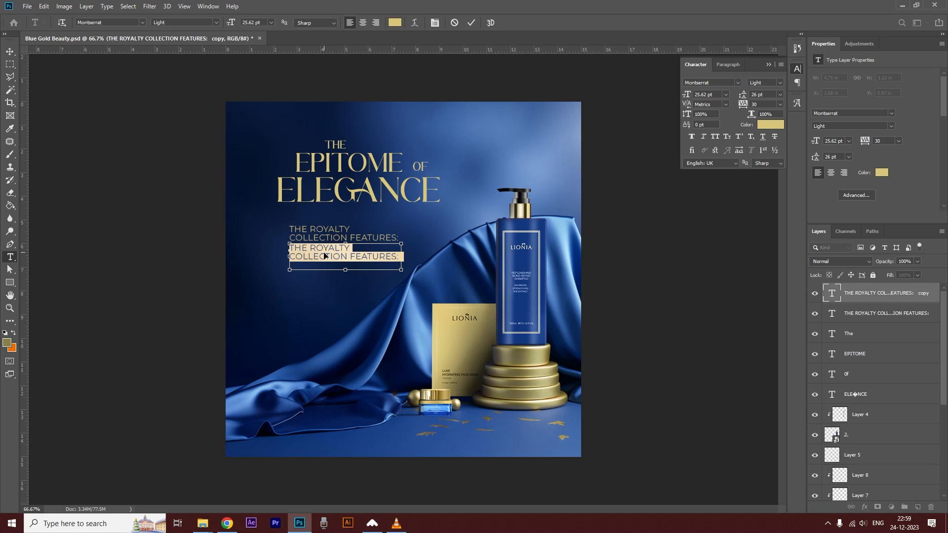
{"action": "type", "text": "Opulent Formulas · Timeless Elegance · Radiant Glow"}
Step: Shift the features line to start under the subheading and break it into three lines, one feature per line
{"action": "key", "text": "ctrl+shift+c"}
{"action": "left_click", "coordinate": [10, 52]}
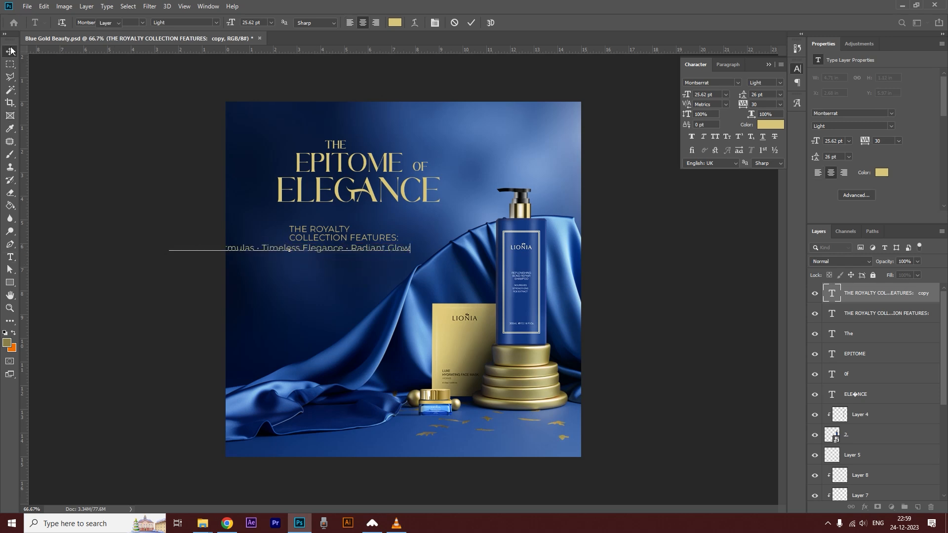
{"action": "left_click_drag", "start_coordinate": [329, 248], "coordinate": [449, 251]}
{"action": "double_click", "coordinate": [378, 252]}
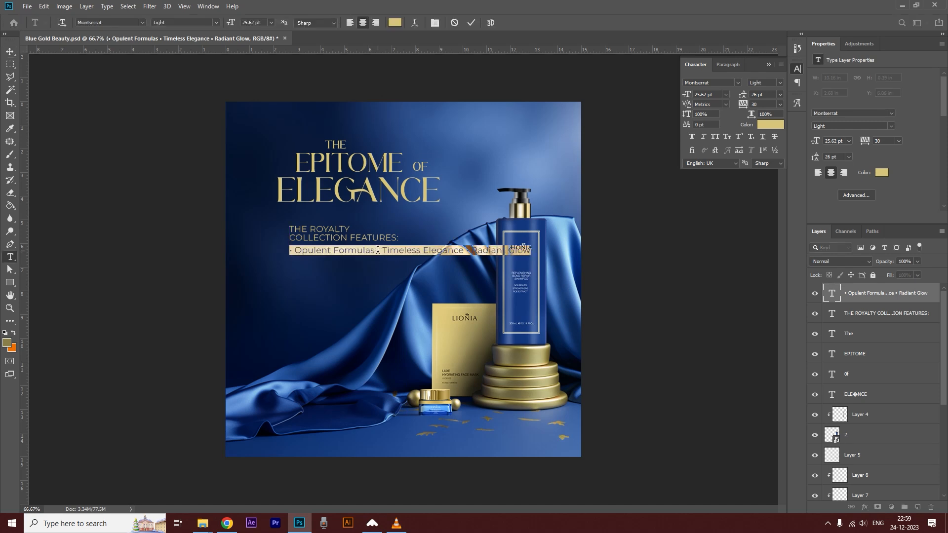
{"action": "left_click", "coordinate": [378, 252]}
{"action": "key", "text": "Return"}
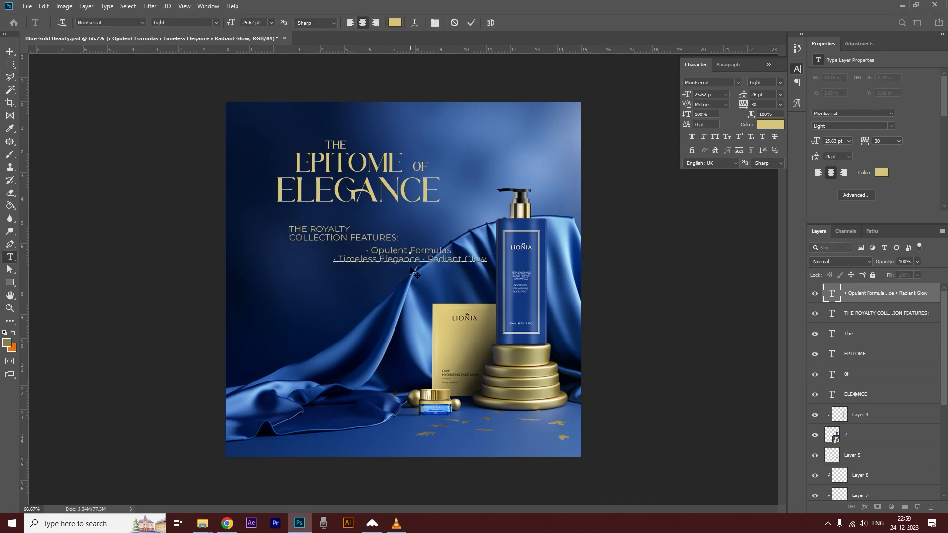
{"action": "left_click", "coordinate": [423, 257]}
{"action": "key", "text": "Return"}
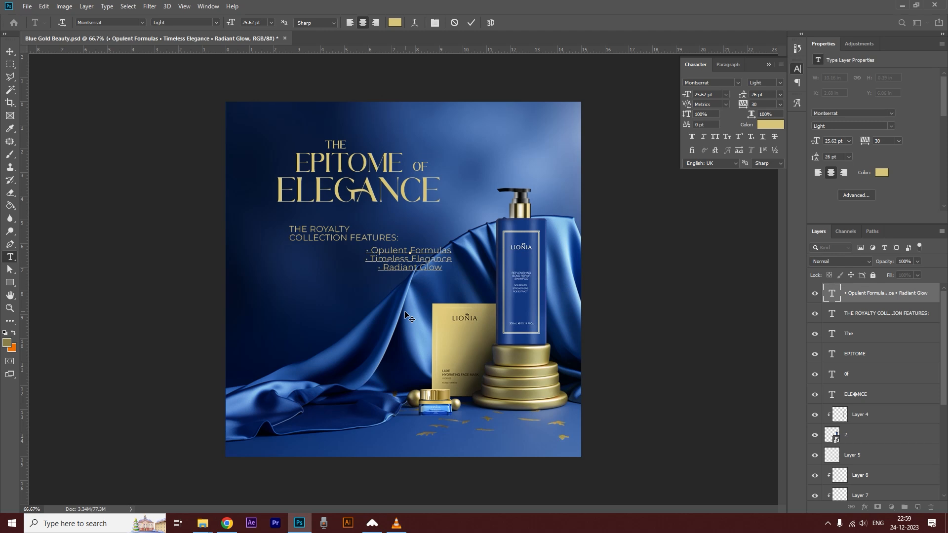
Step: Left-align the three feature lines and place them under the subheading, flush with its left edge
{"action": "key", "text": "ctrl+a"}
{"action": "left_click", "coordinate": [350, 22]}
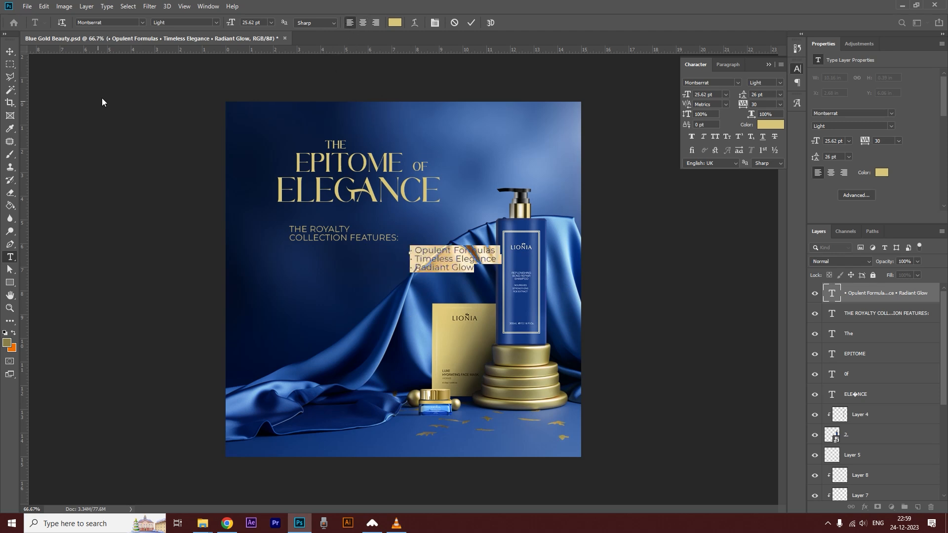
{"action": "left_click", "coordinate": [10, 51]}
{"action": "left_click_drag", "start_coordinate": [445, 256], "coordinate": [324, 262]}
Step: Reduce the feature list's font size to 18.62 pt and indent the list slightly beneath the subheading
{"action": "double_click", "coordinate": [340, 265]}
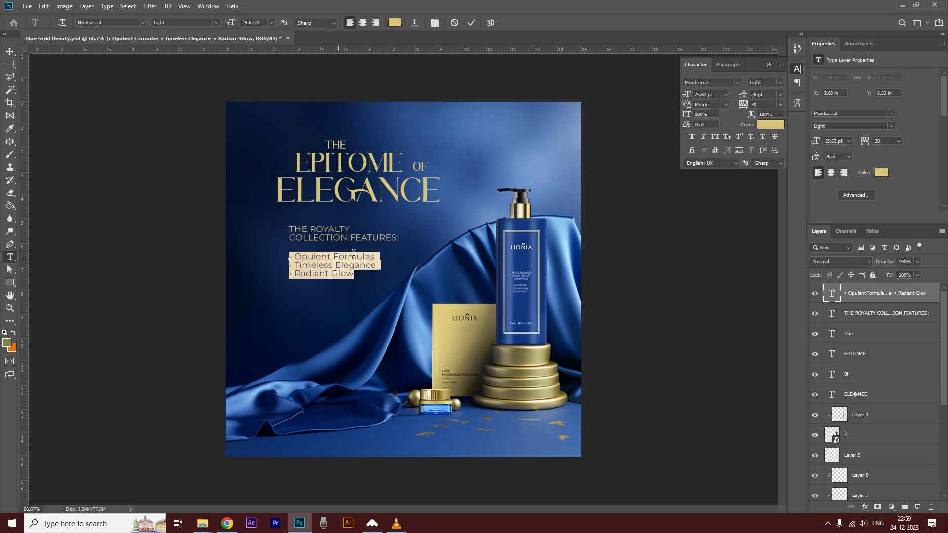
{"action": "left_click_drag", "start_coordinate": [689, 97], "coordinate": [683, 96]}
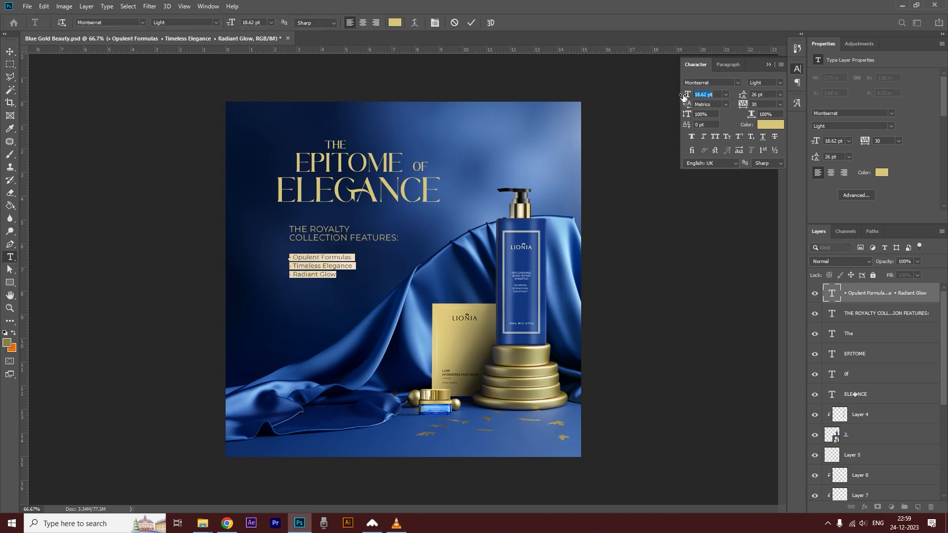
{"action": "left_click", "coordinate": [10, 52]}
{"action": "left_click_drag", "start_coordinate": [334, 260], "coordinate": [298, 254]}
Step: Replace the dot bullets of the feature list with the solid right-pointing triangle glyph from Montserrat Light
{"action": "double_click", "coordinate": [303, 255]}
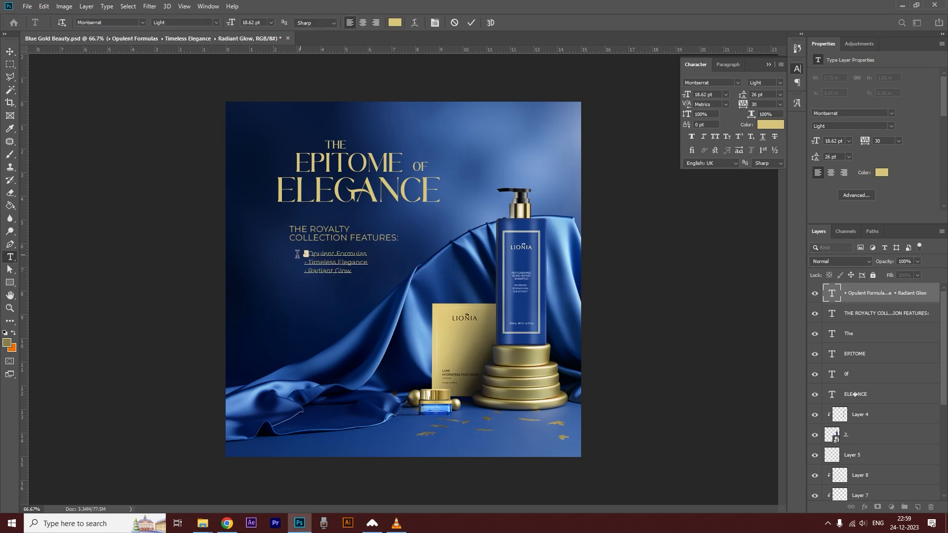
{"action": "left_click", "coordinate": [107, 6]}
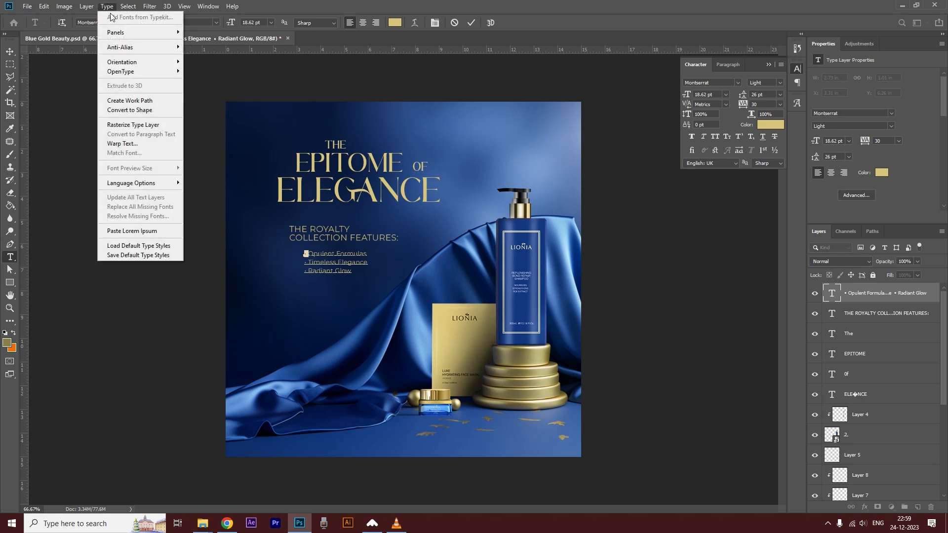
{"action": "mouse_move", "coordinate": [163, 33]}
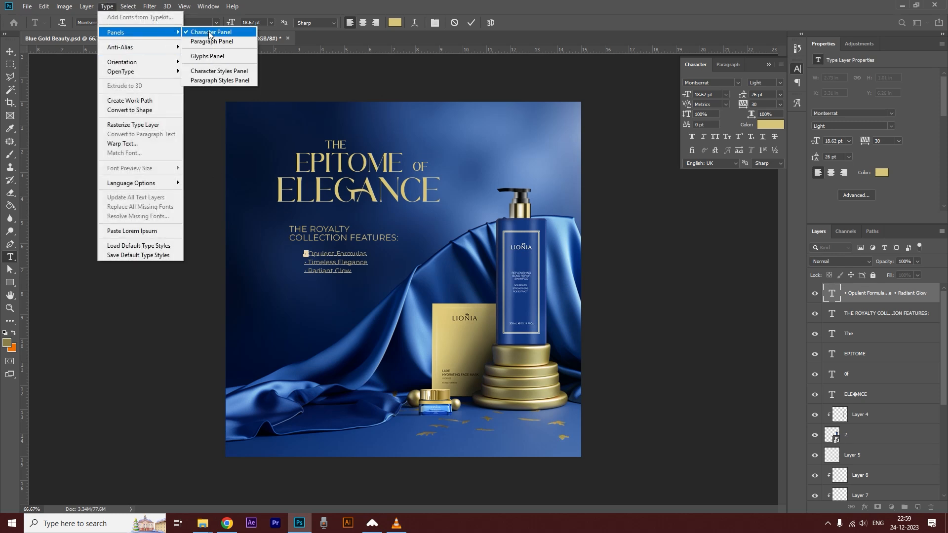
{"action": "left_click", "coordinate": [208, 56]}
{"action": "scroll", "coordinate": [721, 312], "scroll_direction": "down", "scroll_amount": 10}
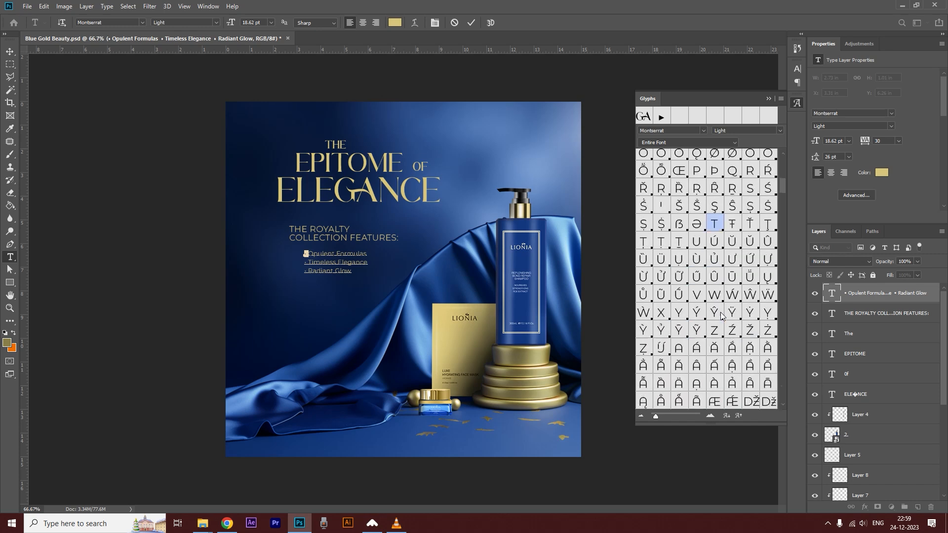
{"action": "scroll", "coordinate": [721, 312], "scroll_direction": "down", "scroll_amount": 10}
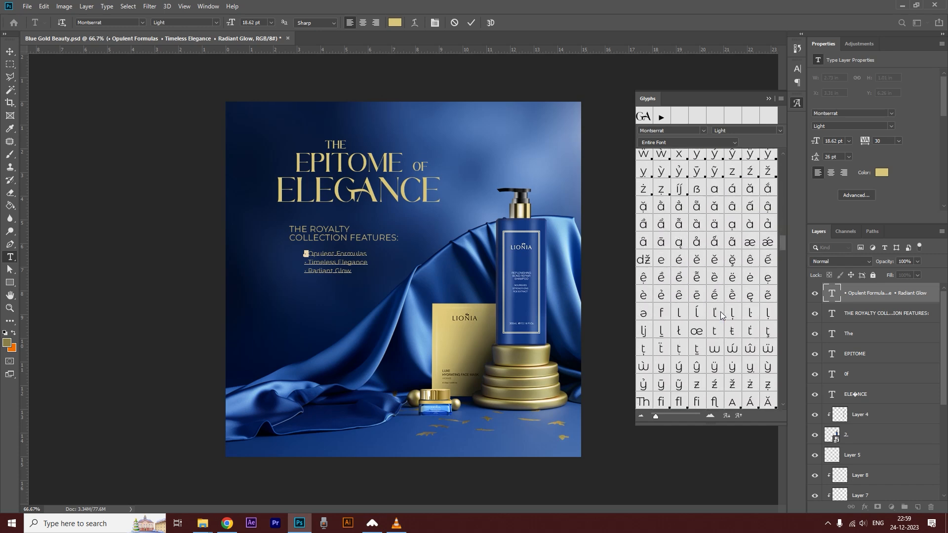
{"action": "scroll", "coordinate": [721, 312], "scroll_direction": "down", "scroll_amount": 10}
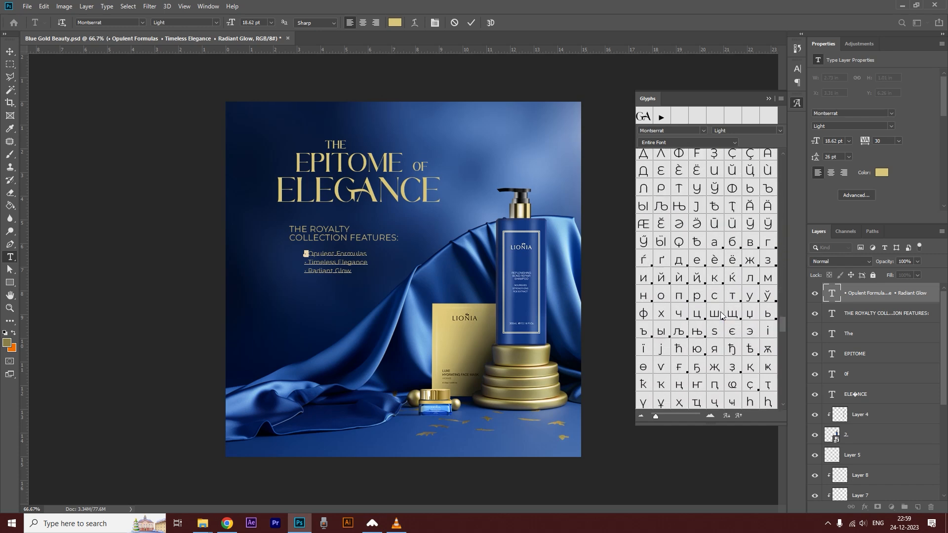
{"action": "scroll", "coordinate": [707, 285], "scroll_direction": "down", "scroll_amount": 8}
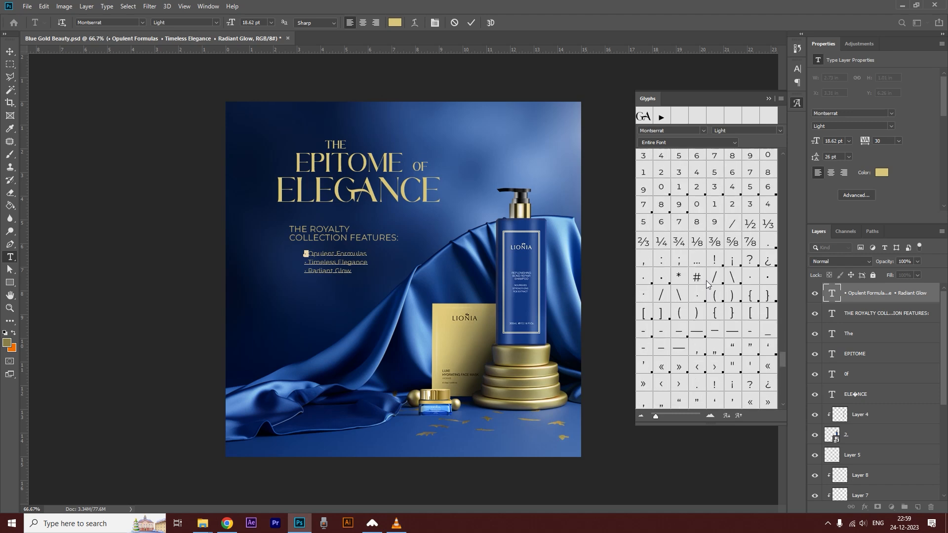
{"action": "scroll", "coordinate": [706, 285], "scroll_direction": "down", "scroll_amount": 3}
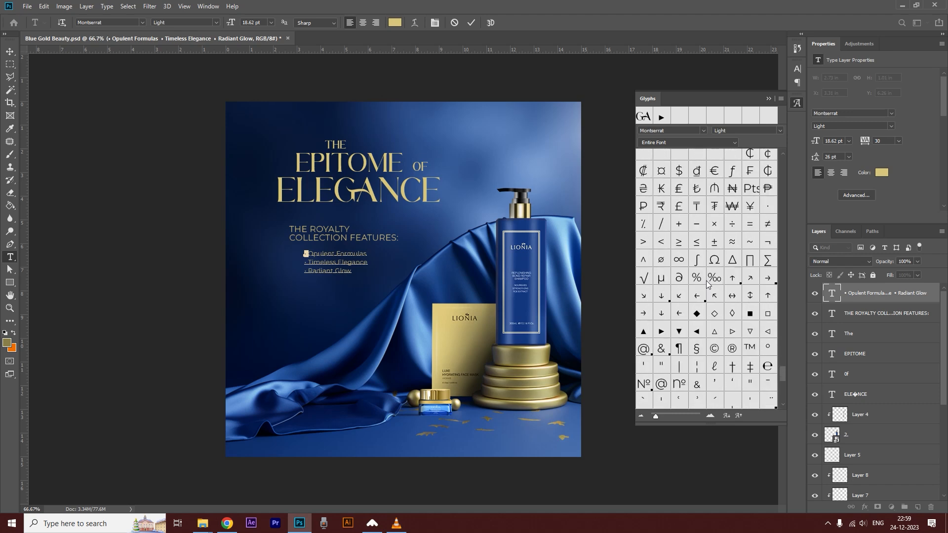
{"action": "double_click", "coordinate": [662, 331]}
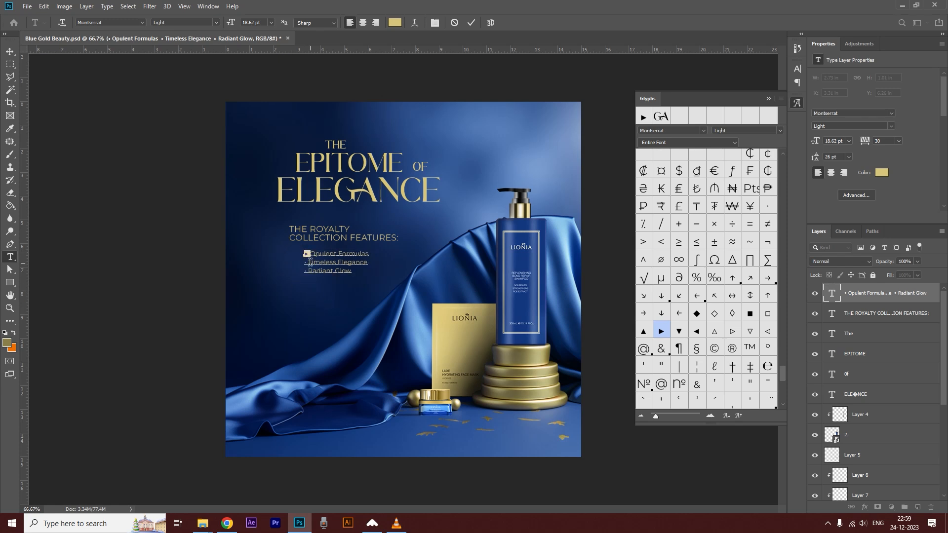
{"action": "type", "text": "►"}
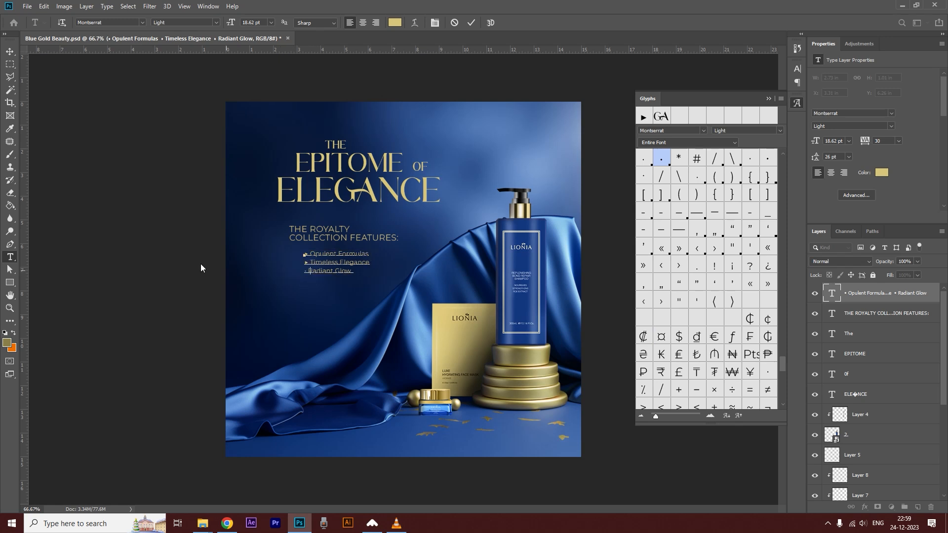
Step: Scale the feature list up to about 19.88 pt and move it slightly lower beneath the subheading
{"action": "key", "text": "ctrl+1"}
{"action": "left_click_drag", "start_coordinate": [395, 283], "coordinate": [403, 285]}
{"action": "key", "text": "Return"}
{"action": "left_click_drag", "start_coordinate": [356, 255], "coordinate": [351, 262]}
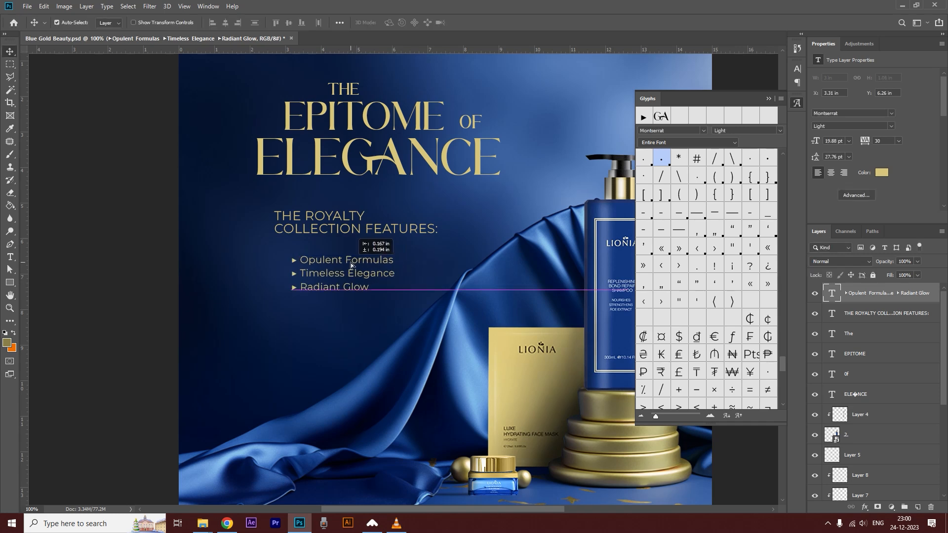
Step: Scale the "THE ROYALTY COLLECTION FEATURES:" subheading up to about 28.1 pt and nudge it down toward the feature list
{"action": "left_click", "coordinate": [366, 228]}
{"action": "key", "text": "ctrl+t"}
{"action": "left_click_drag", "start_coordinate": [443, 250], "coordinate": [463, 258]}
{"action": "key", "text": "Return"}
{"action": "key", "text": "Down"}
{"action": "key", "text": "Down"}
{"action": "key", "text": "Down"}
{"action": "key", "text": "Down"}
{"action": "key", "text": "Down"}
{"action": "key", "text": "Down"}
{"action": "key", "text": "Down"}
{"action": "key", "text": "Down"}
{"action": "key", "text": "Down"}
{"action": "key", "text": "Down"}
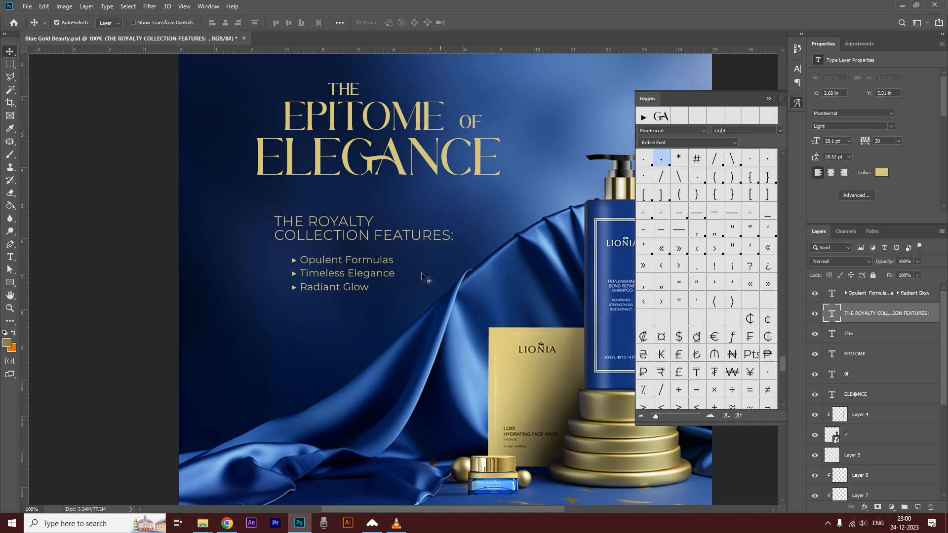
{"action": "left_click", "coordinate": [117, 265]}
Step: Select all the headline, subheading and feature list text layers and scale them up together to about 109%
{"action": "key", "text": "ctrl+minus"}
{"action": "key", "text": "ctrl+minus"}
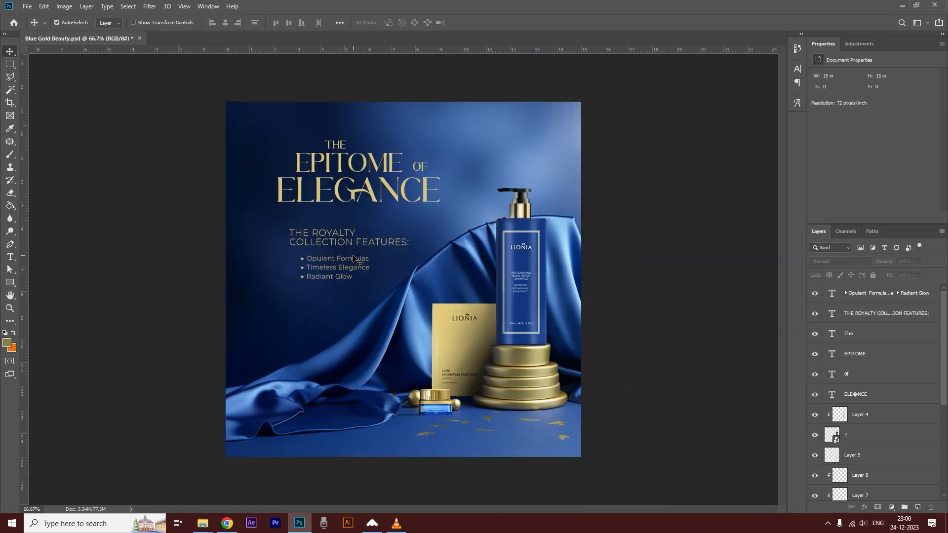
{"action": "left_click", "coordinate": [357, 245]}
{"action": "left_click", "coordinate": [361, 266], "text": "shift"}
{"action": "left_click", "coordinate": [338, 193], "text": "shift"}
{"action": "left_click", "coordinate": [336, 145], "text": "shift"}
{"action": "left_click", "coordinate": [415, 167], "text": "shift"}
{"action": "left_click", "coordinate": [388, 172], "text": "shift"}
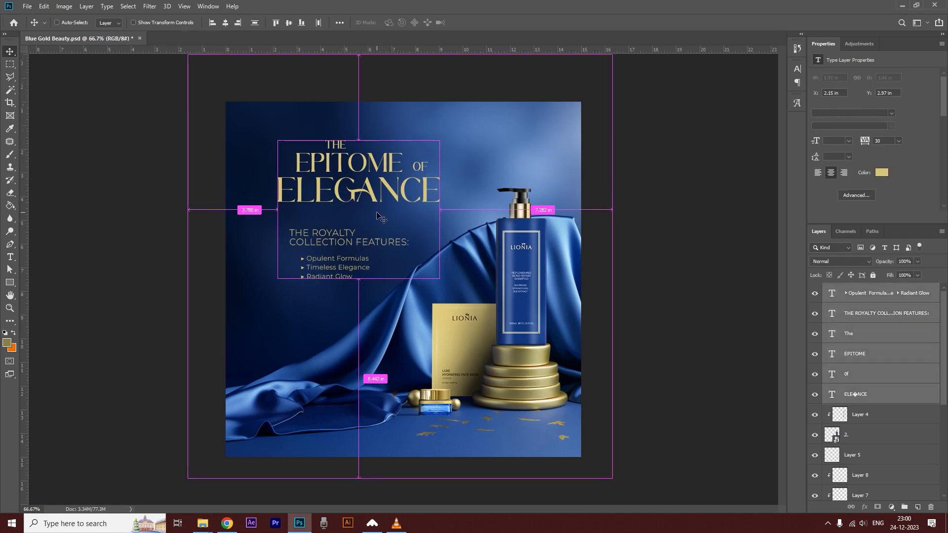
{"action": "key", "text": "ctrl+t"}
{"action": "left_click_drag", "start_coordinate": [278, 141], "coordinate": [260, 136]}
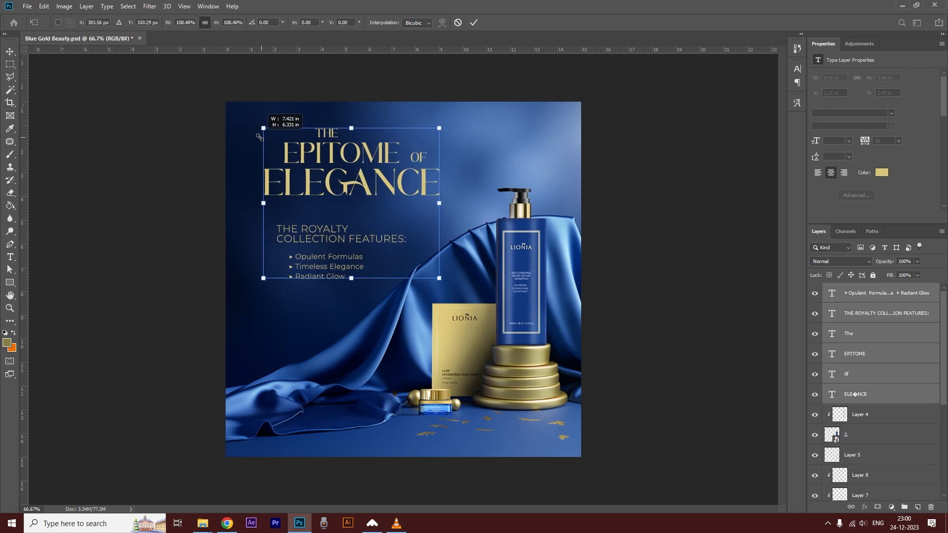
{"action": "key", "text": "Return"}
Step: Shift the whole text block left and slightly down to about X 1.3 in, Y 2.77 in, and deselect it
{"action": "key", "text": "Down"}
{"action": "key", "text": "shift+Left"}
{"action": "key", "text": "shift+Left"}
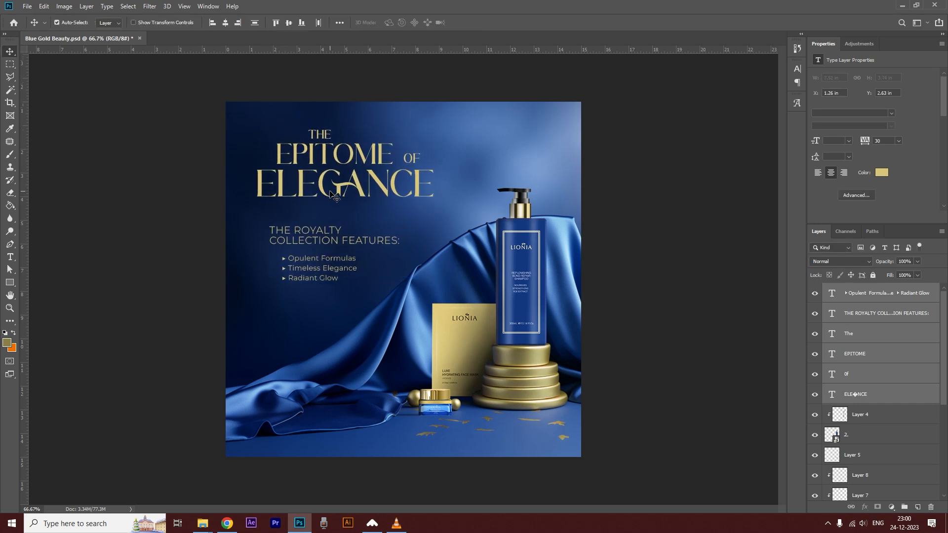
{"action": "key", "text": "shift+Down"}
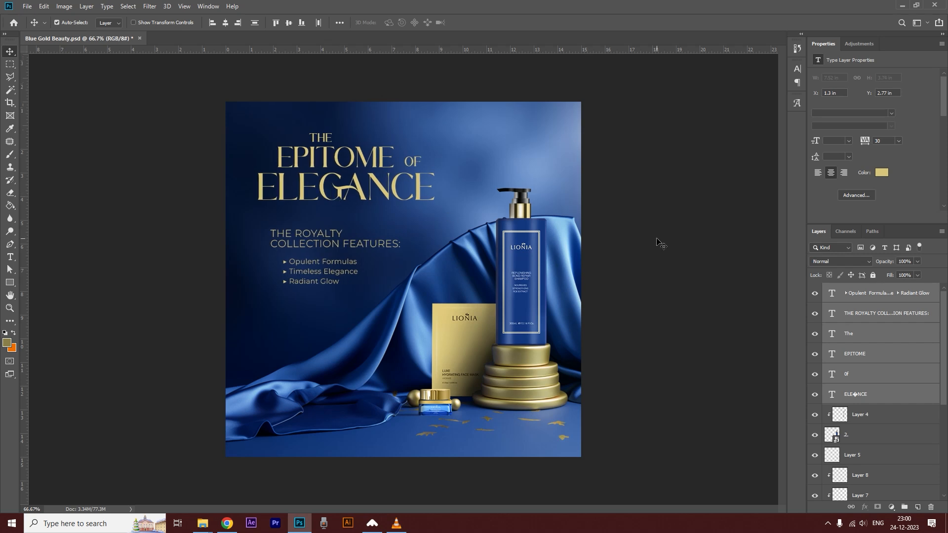
{"action": "left_click", "coordinate": [661, 243]}
{"action": "scroll", "coordinate": [623, 361], "scroll_direction": "down", "scroll_amount": 1}
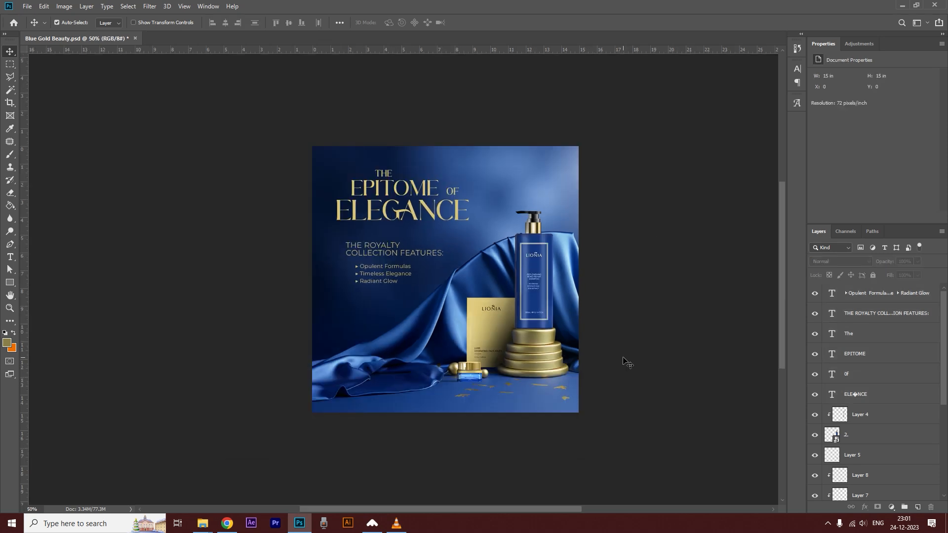